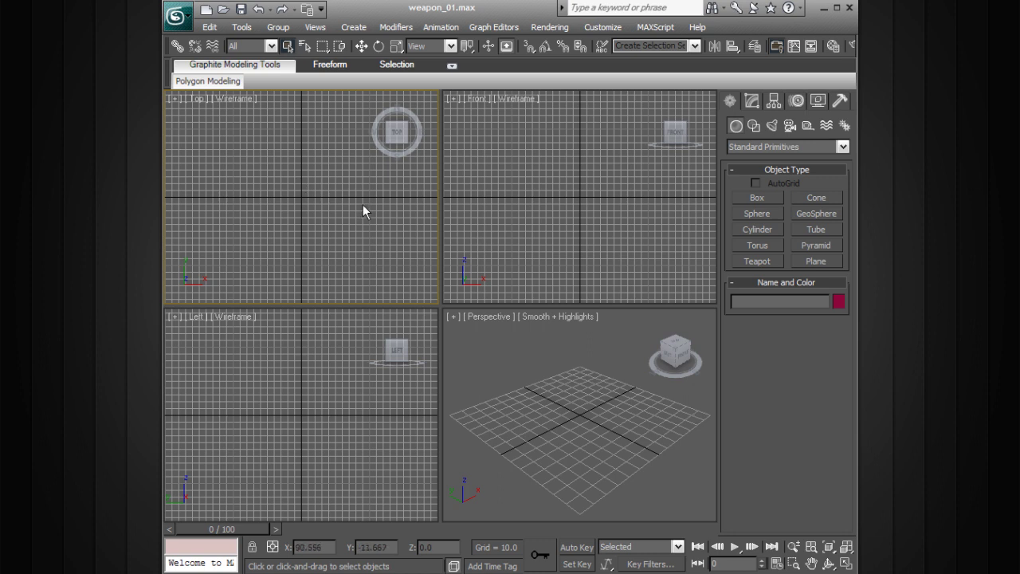
- Create a plane at the origin in the Top view with exact dimensions: length 100 and width 100
left_click(828, 260)
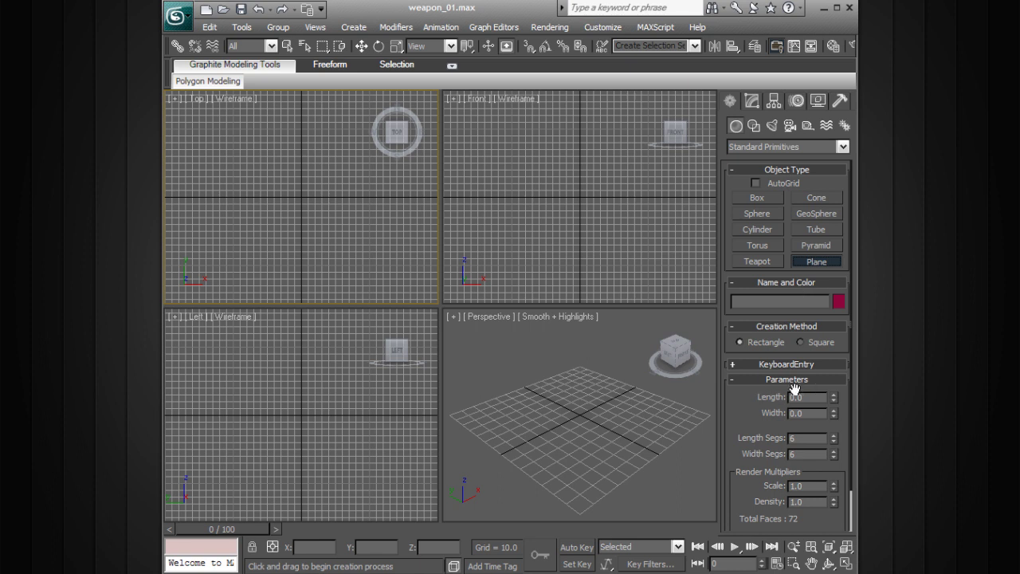
left_click(757, 364)
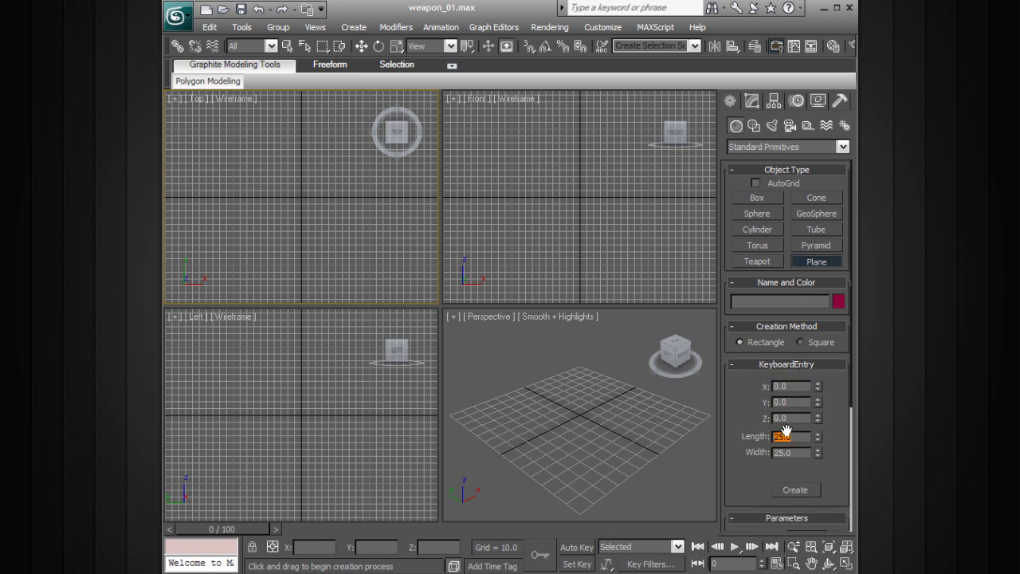
type("100")
key("Tab")
type("100")
key("Return")
left_click(802, 492)
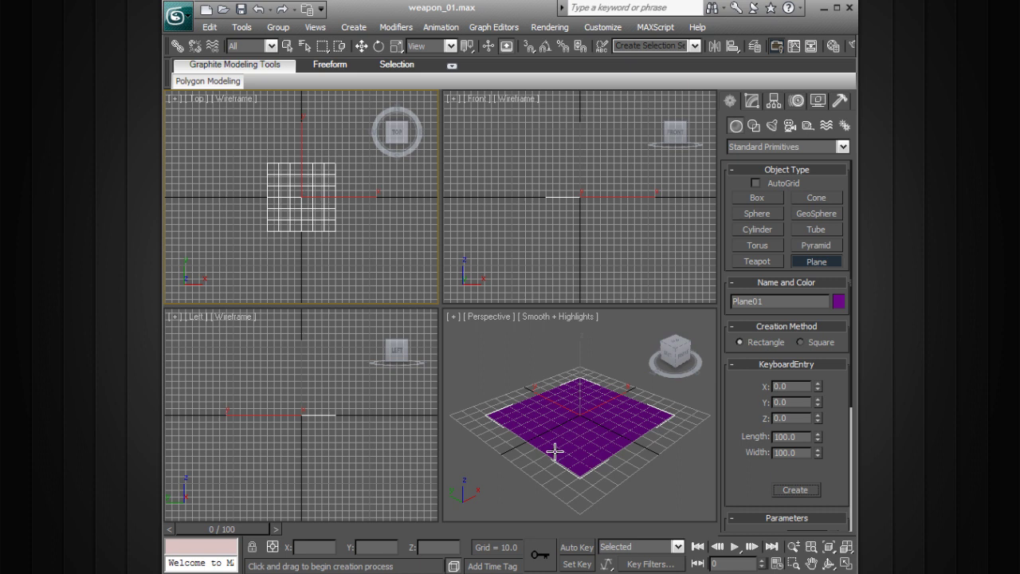
- Open the plane's parameters for modification and enlarge the Top view to fill the whole viewport area
left_click(753, 102)
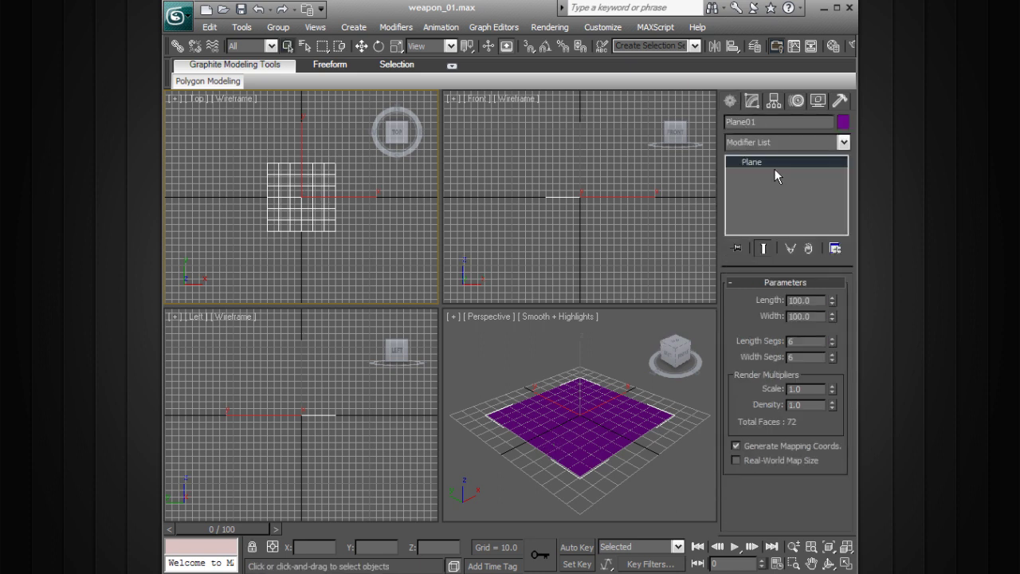
right_click(378, 200)
left_click(346, 163)
key("alt+w")
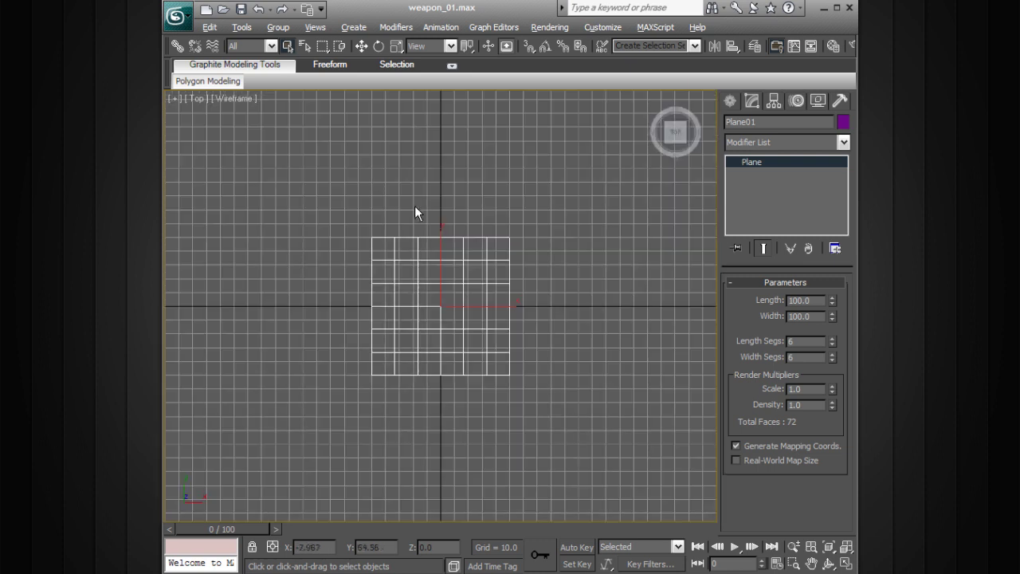
scroll(505, 266, "up", 5)
scroll(606, 299, "down", 3)
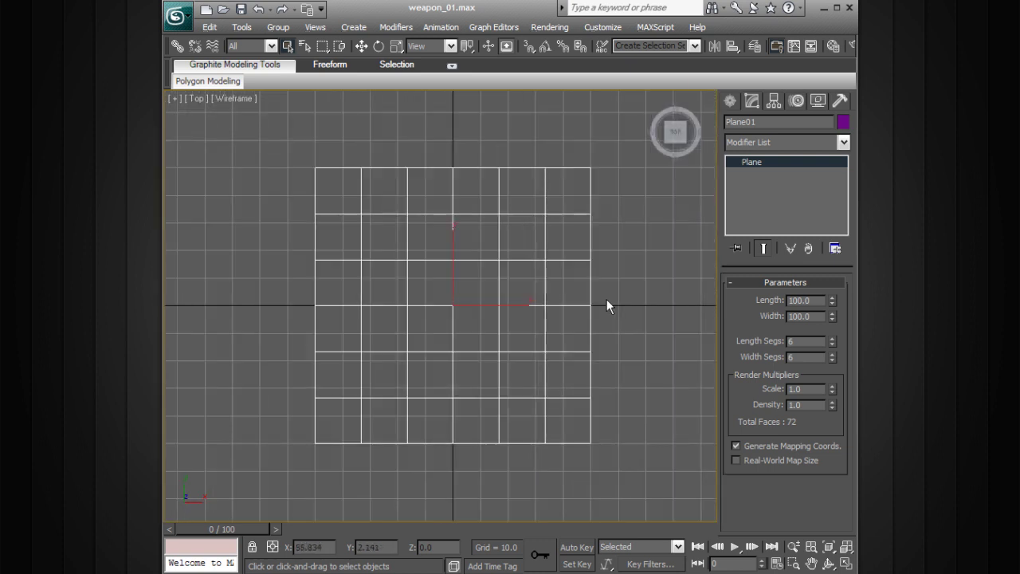
- Set the plane's length segments to 6 and its length to 110
left_click(833, 344)
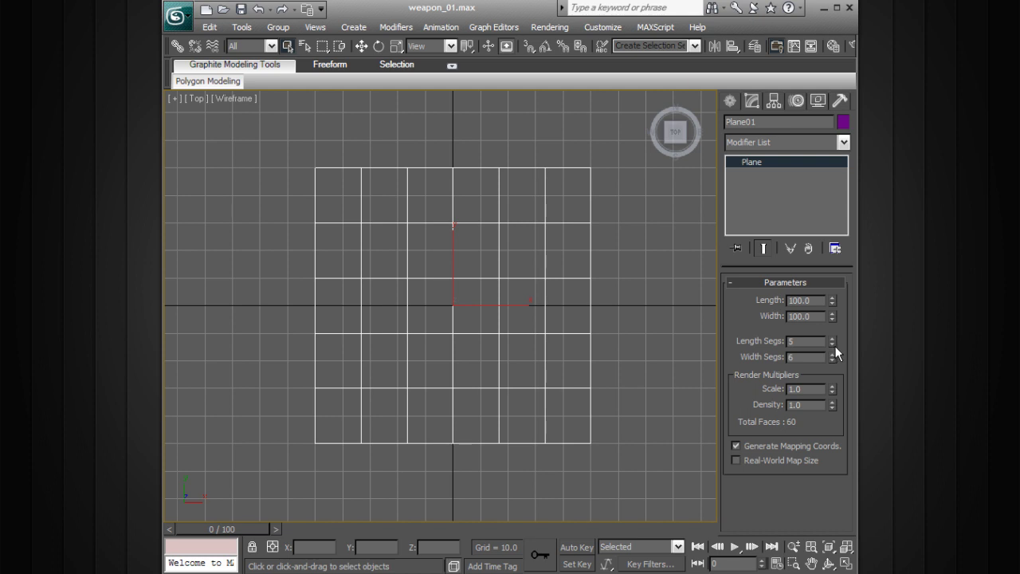
left_click(832, 338)
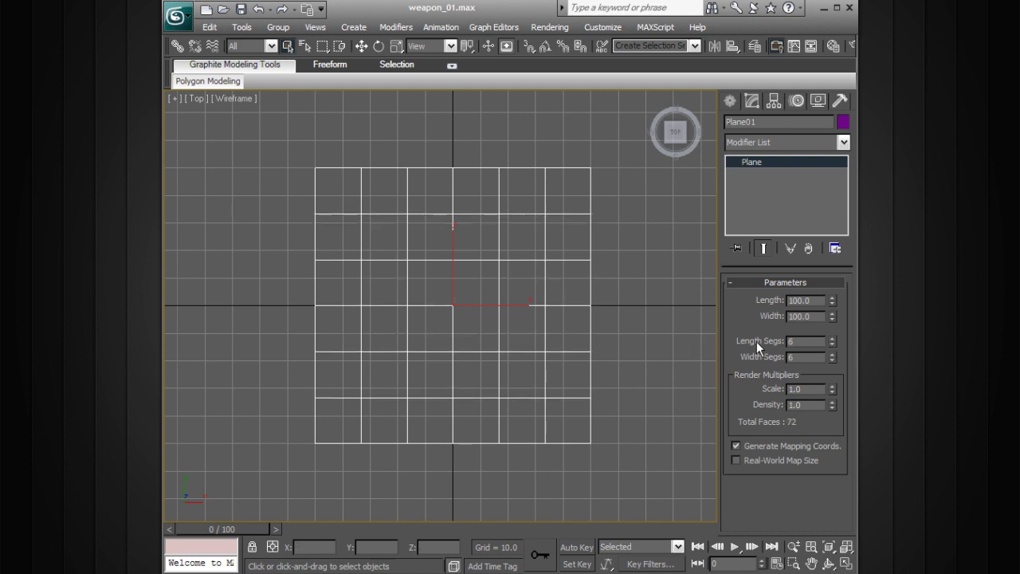
left_click_drag(832, 301, 837, 285)
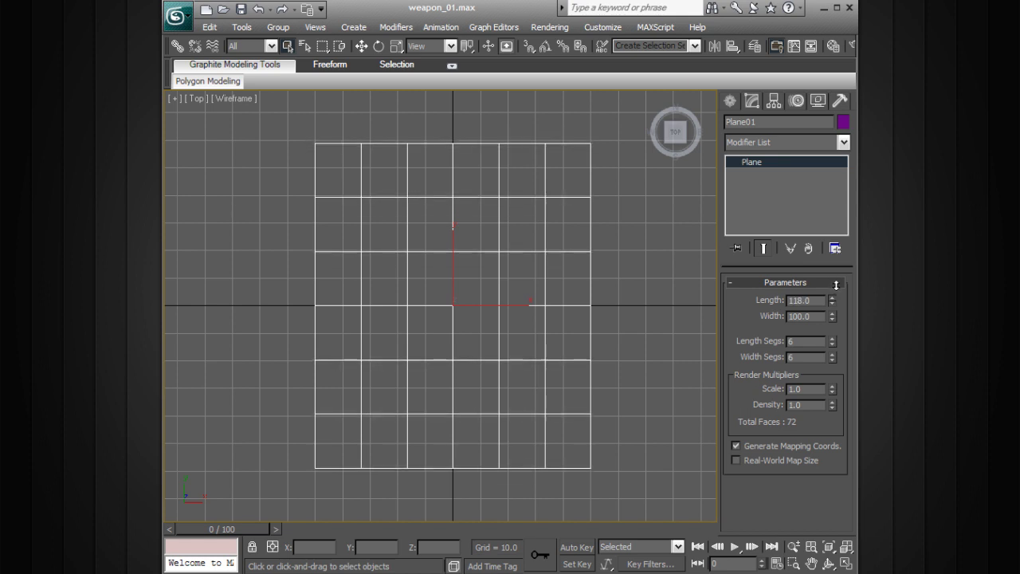
double_click(793, 300)
type("110")
key("Return")
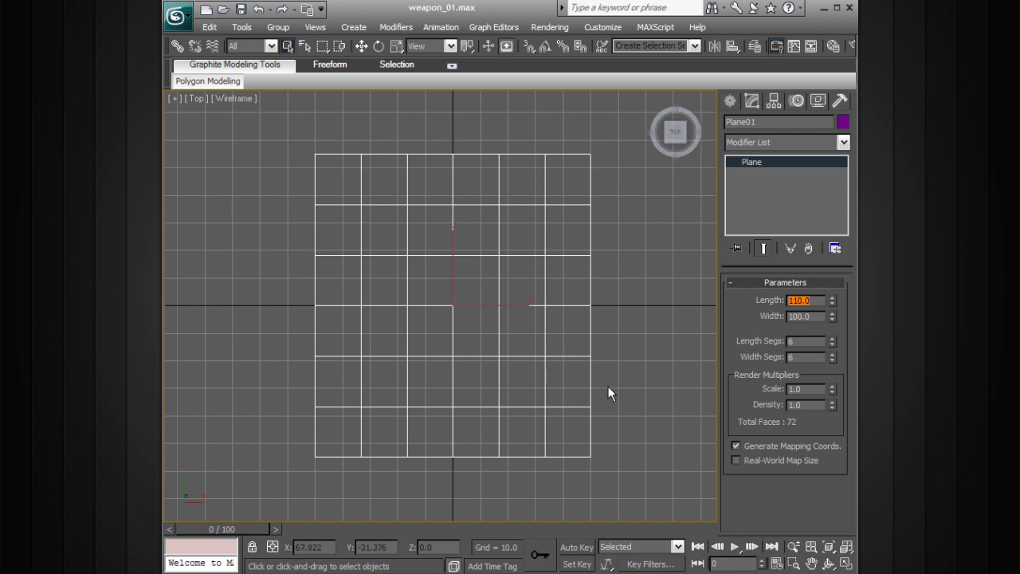
- Convert the plane to an Editable Poly and enter Vertex sub-object level
right_click(757, 160)
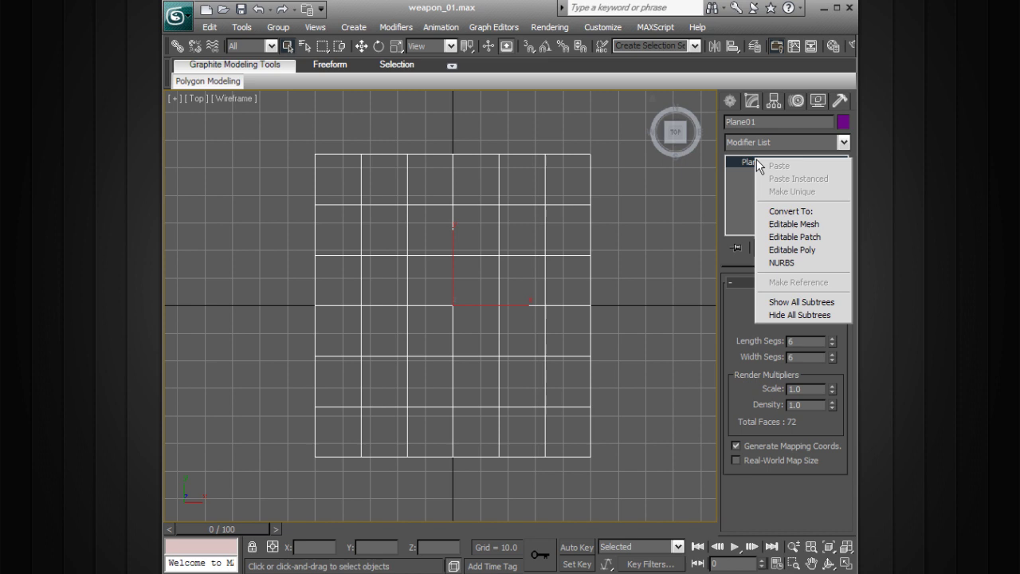
left_click(790, 250)
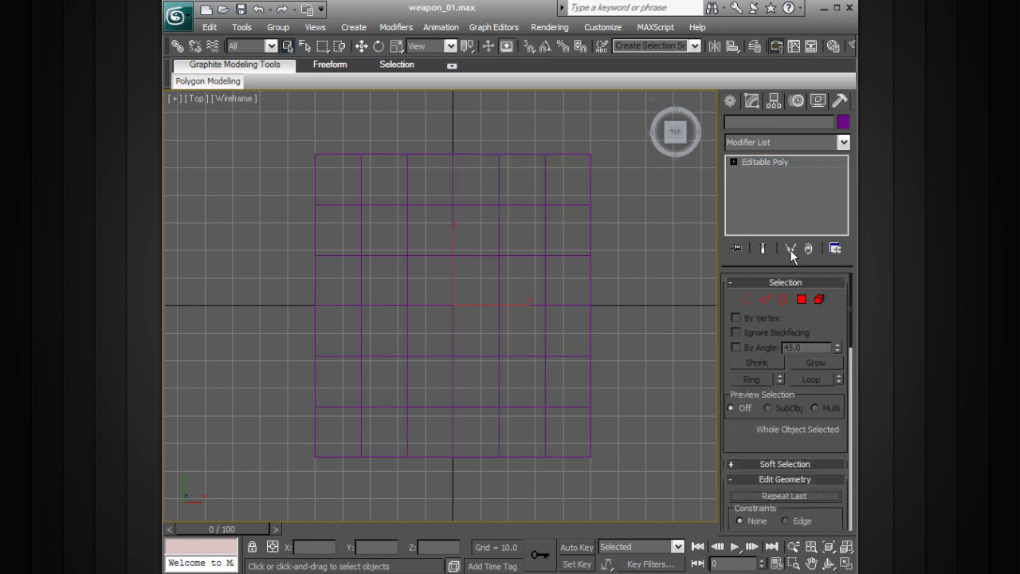
left_click(734, 162)
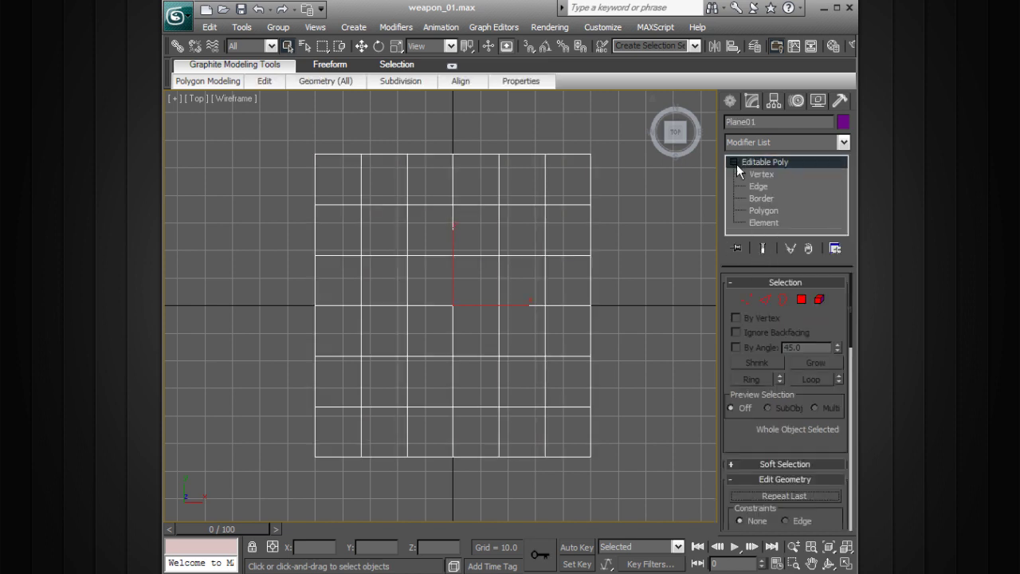
key("1")
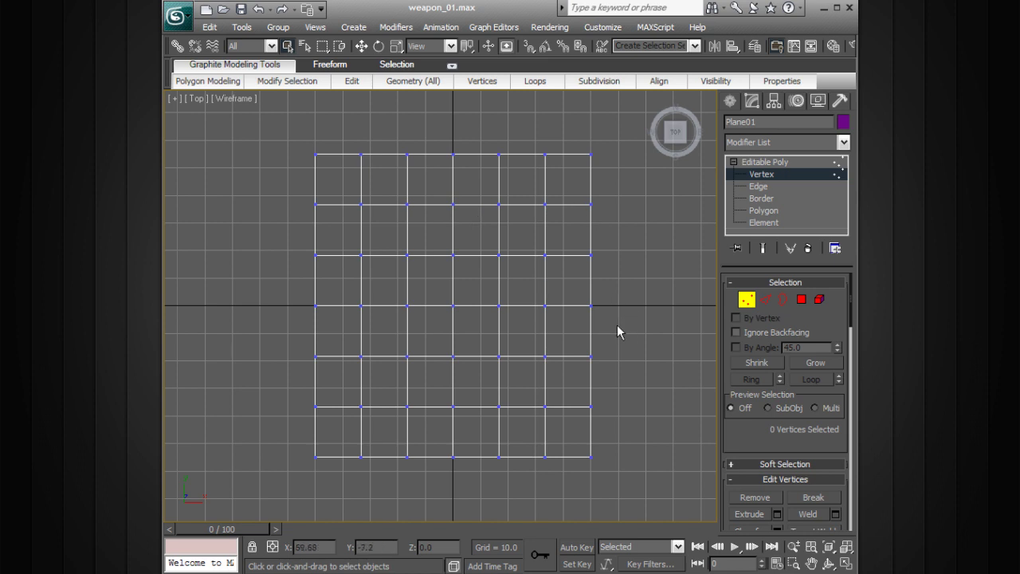
- Lower the middle horizontal row of vertices to about Y -2.7 and scale it slightly inward to form a waist
left_click_drag(613, 285, 297, 329)
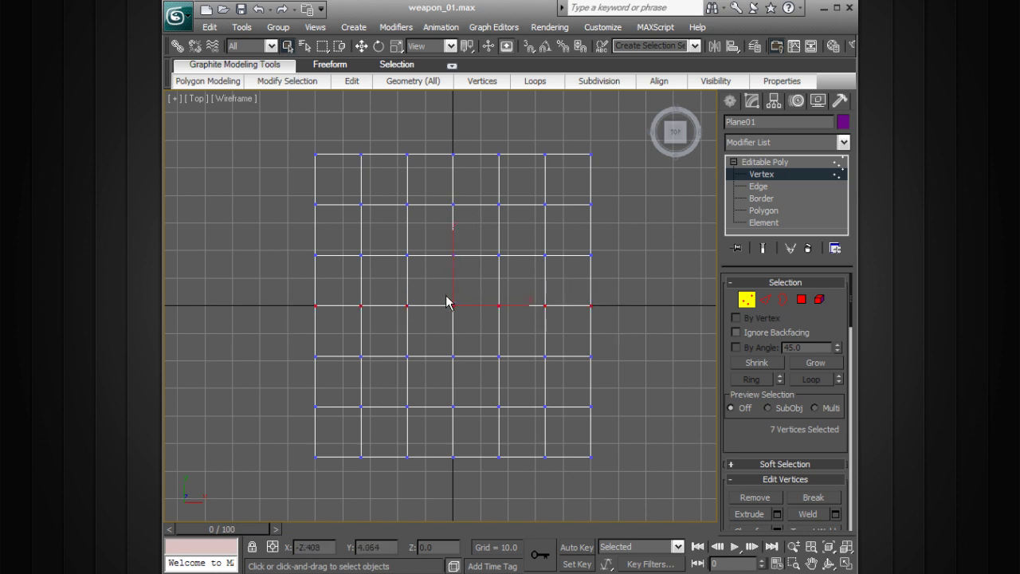
key("w")
left_click_drag(453, 256, 454, 263)
key("r")
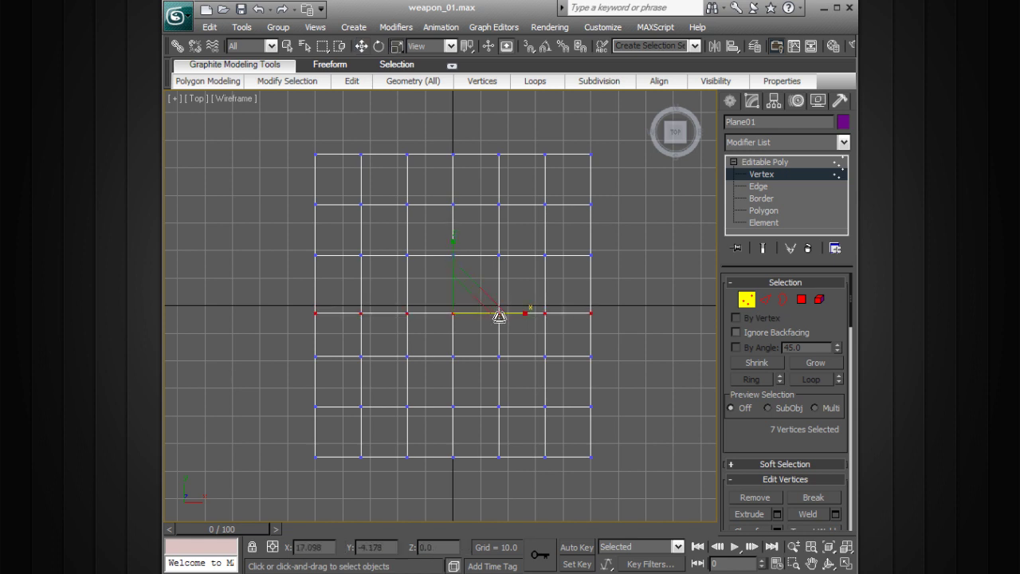
left_click_drag(521, 312, 515, 316)
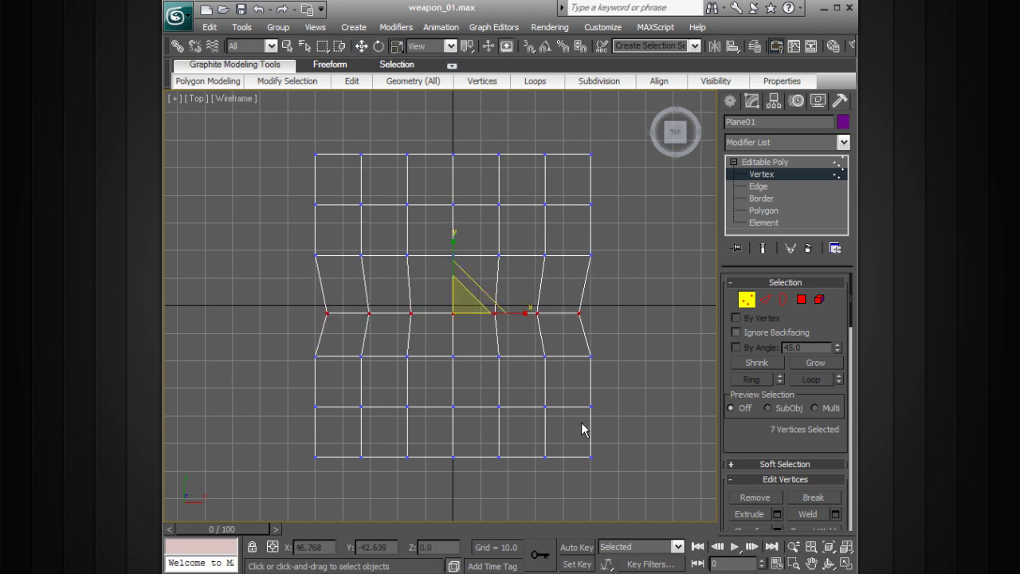
- Scale the lowest vertex row strongly inward and the row above it moderately inward to taper the mesh's lower end
middle_click_drag(535, 430, 535, 393)
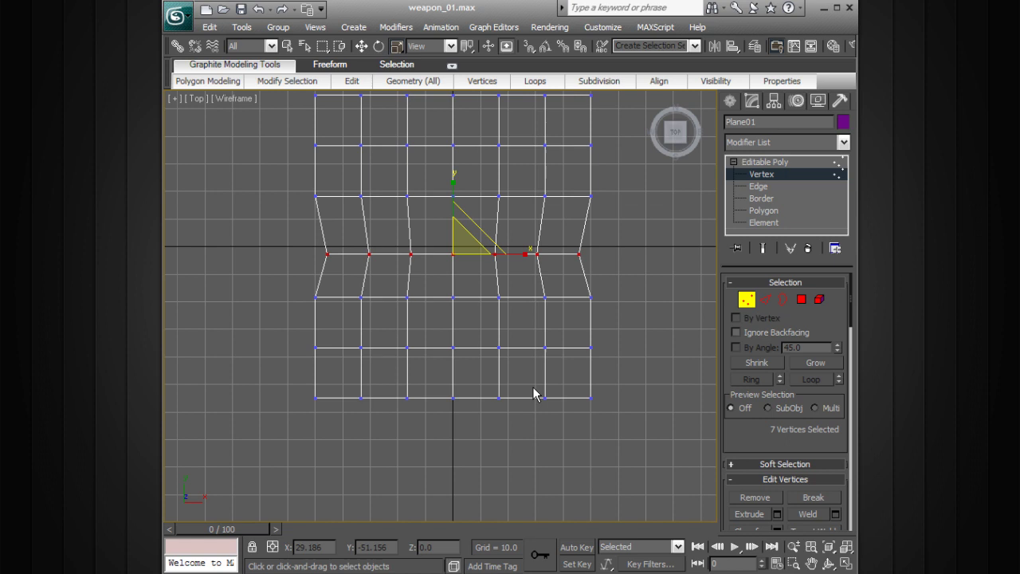
left_click_drag(633, 382, 251, 433)
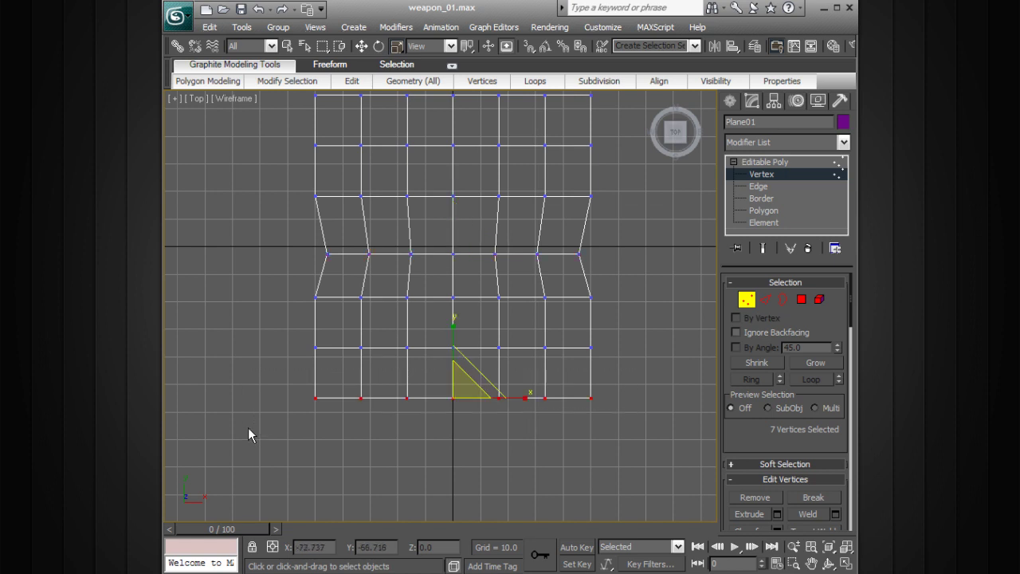
left_click_drag(528, 394, 492, 398)
left_click_drag(611, 324, 280, 368)
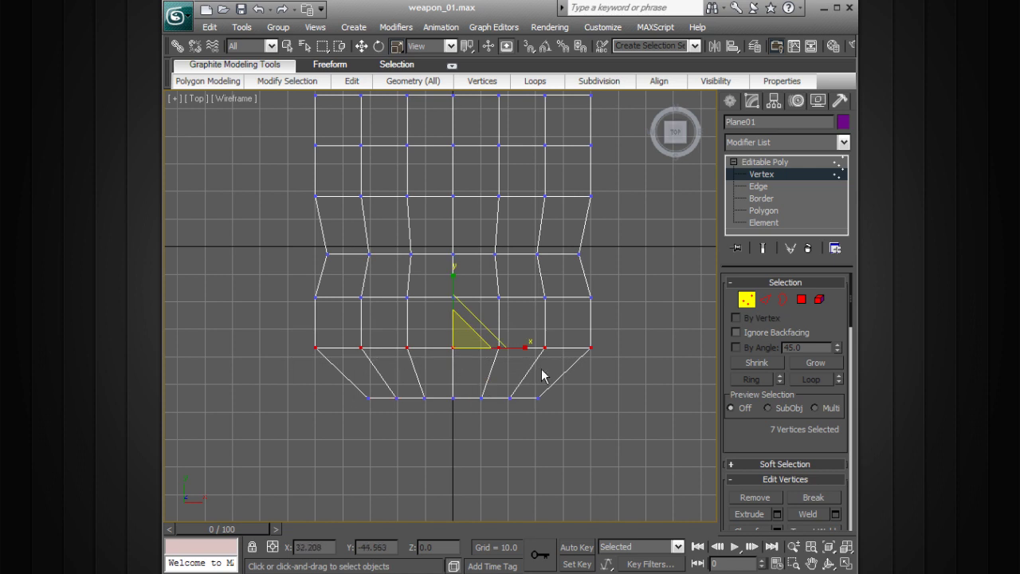
left_click_drag(529, 348, 381, 437)
- Reshape the mesh's lower edge by lowering the second vertex from each end and raising the middle vertices, the centre one most
key("w")
left_click_drag(455, 354, 421, 438)
left_click_drag(461, 404, 453, 361)
left_click(454, 395)
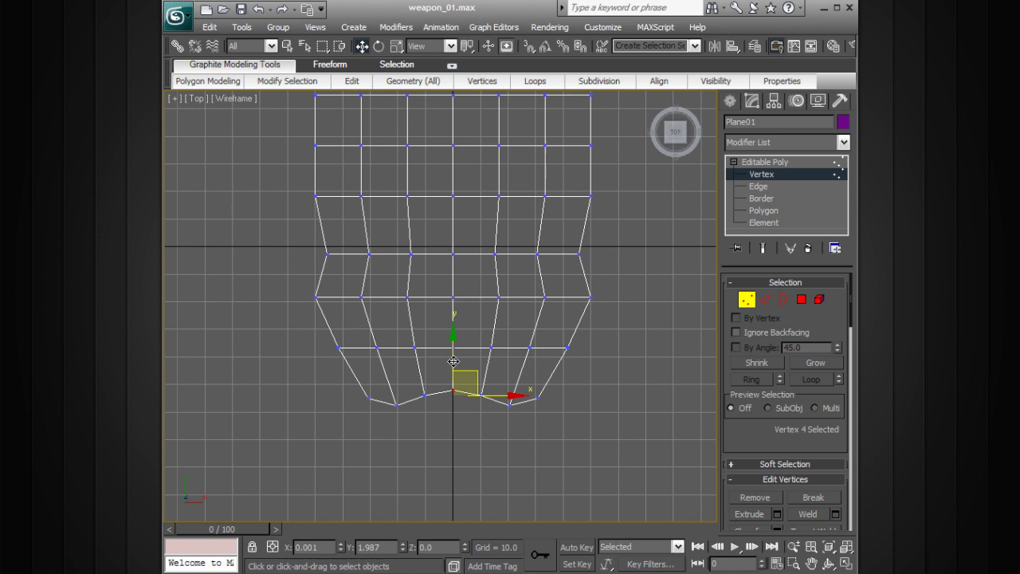
- Scale the lower edge's two end vertices slightly inward and widen the vertex row above it very slightly
left_click_drag(559, 380, 530, 411)
left_click_drag(363, 385, 388, 409, "ctrl")
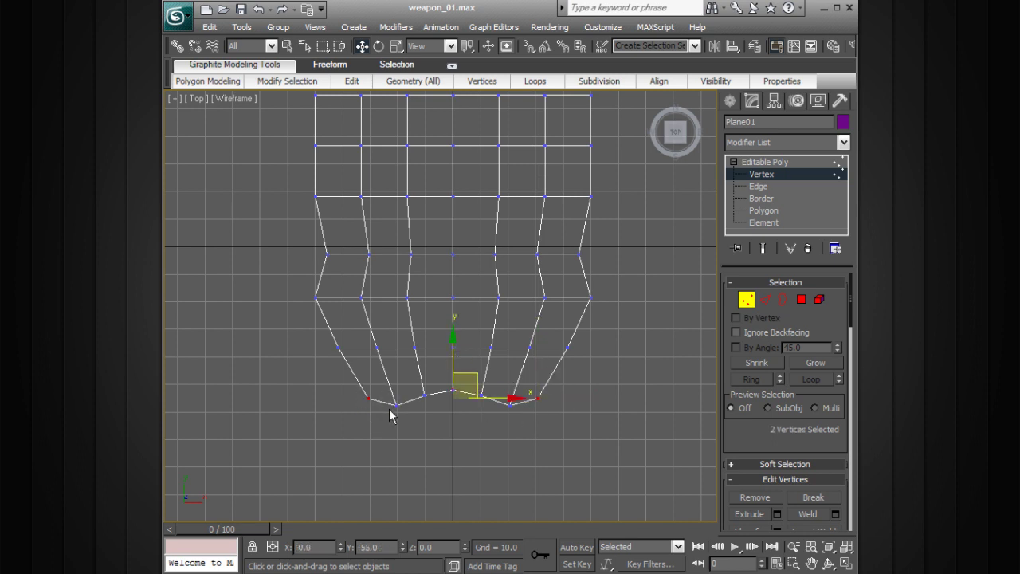
key("r")
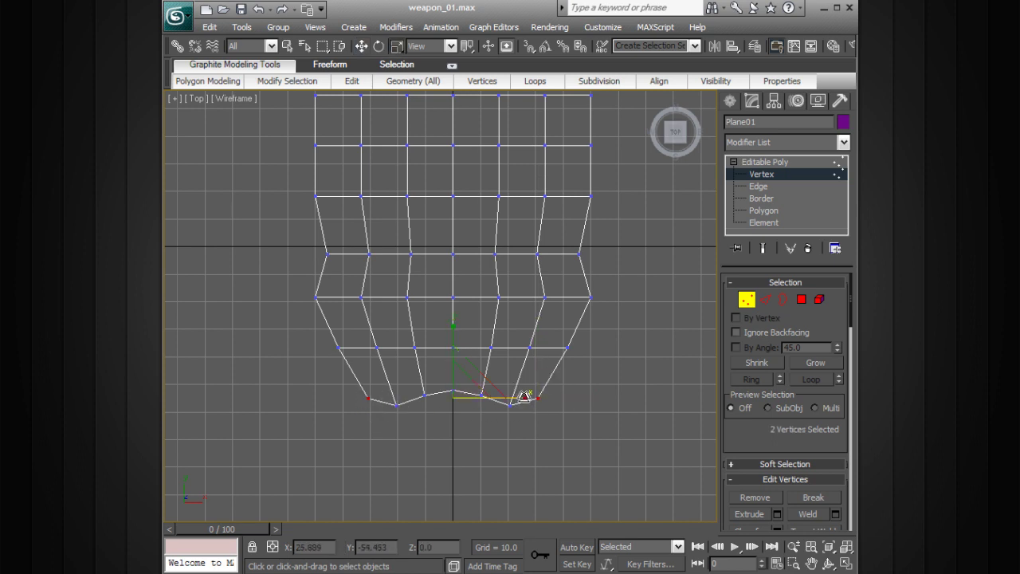
left_click_drag(529, 401, 519, 401)
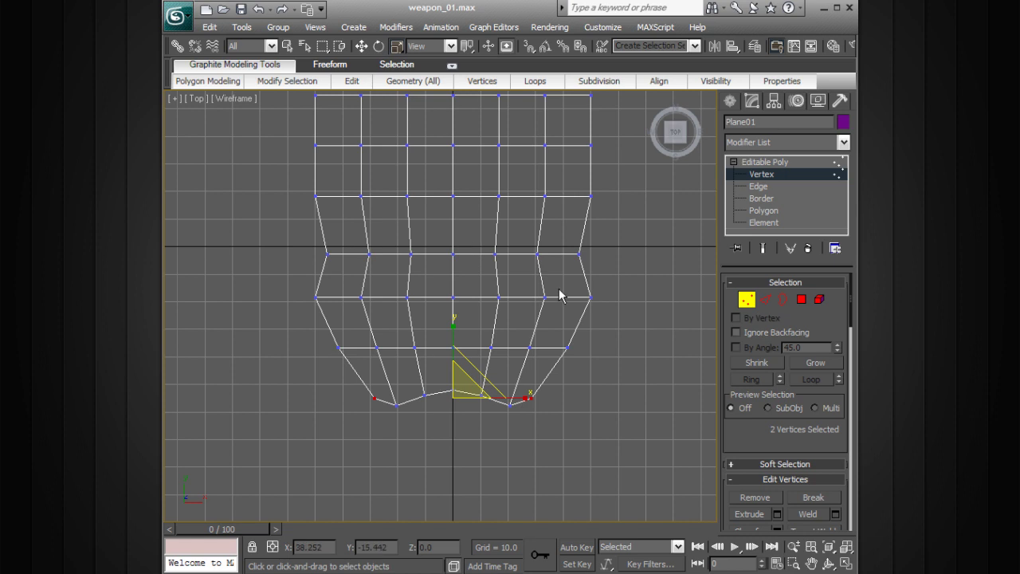
left_click_drag(598, 332, 319, 369)
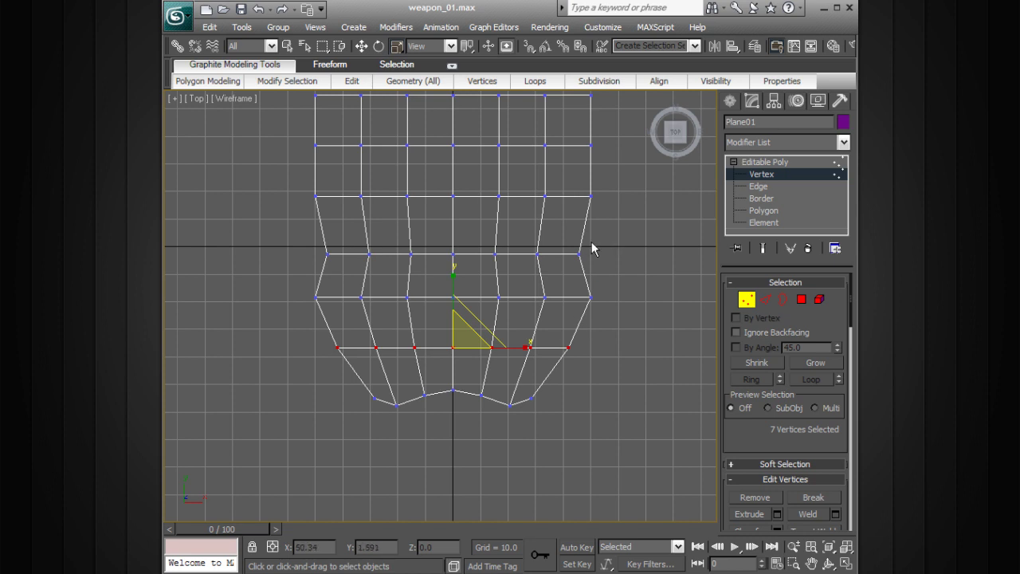
- Raise the narrowed waist row of seven vertices to about Y 1.4
middle_click_drag(592, 247, 600, 290)
left_click_drag(601, 290, 317, 334)
key("w")
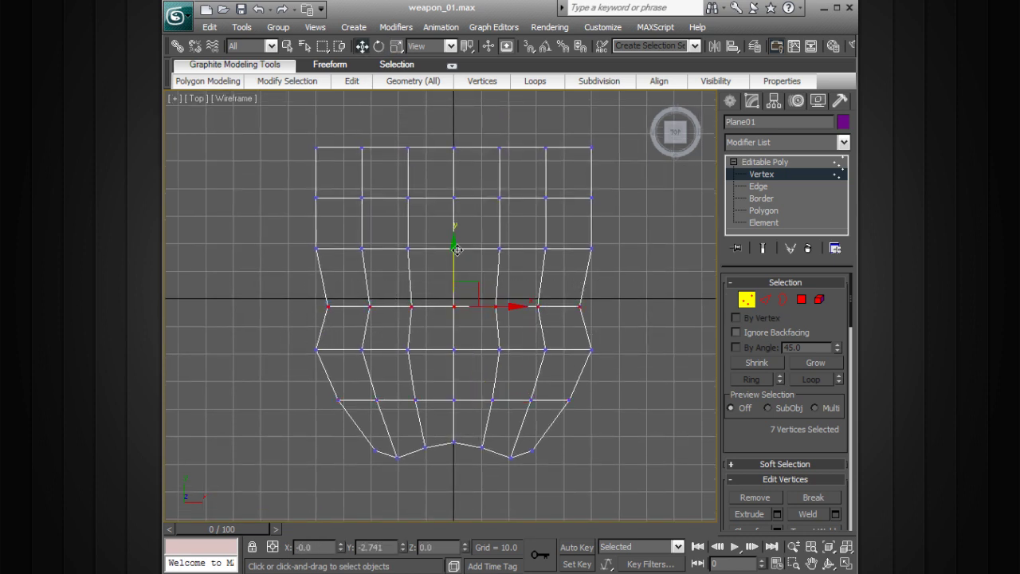
left_click_drag(454, 247, 454, 230)
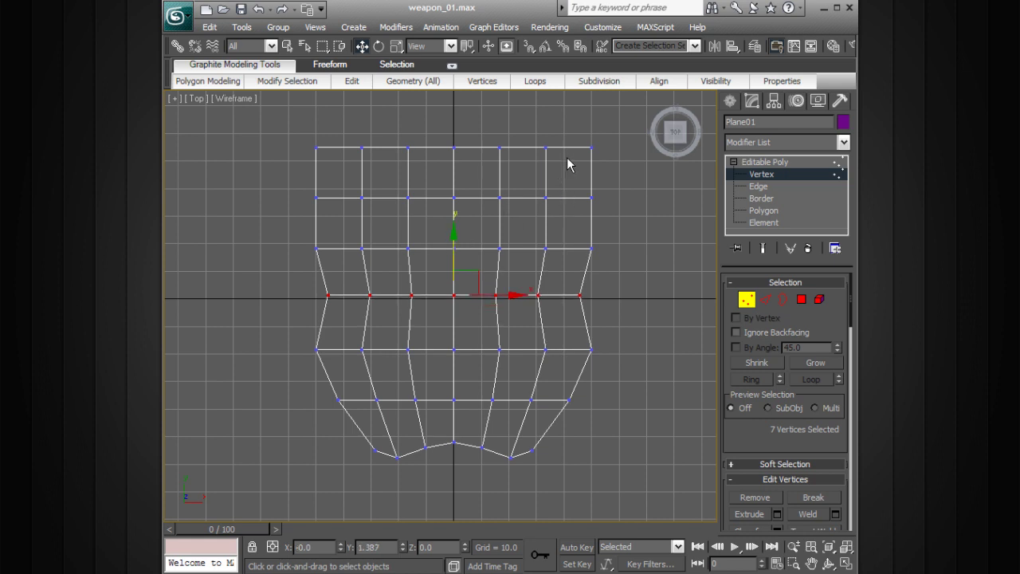
- Spread the mesh's two upper corner vertices outward and raise them to about Y 69
left_click(591, 148)
left_click(317, 148, "ctrl")
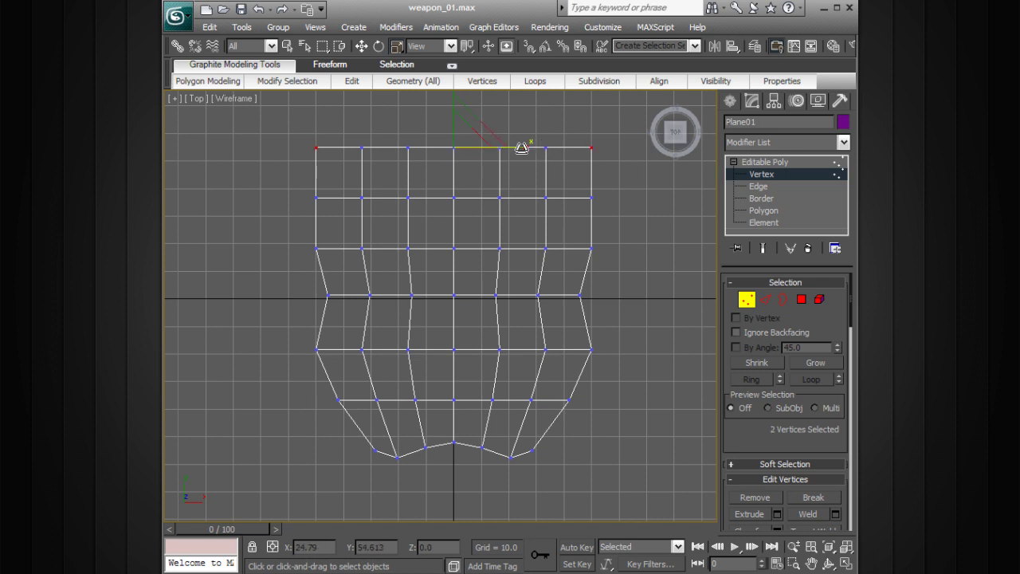
left_click_drag(522, 149, 537, 146)
key("w")
left_click_drag(463, 124, 464, 86)
left_click(482, 81)
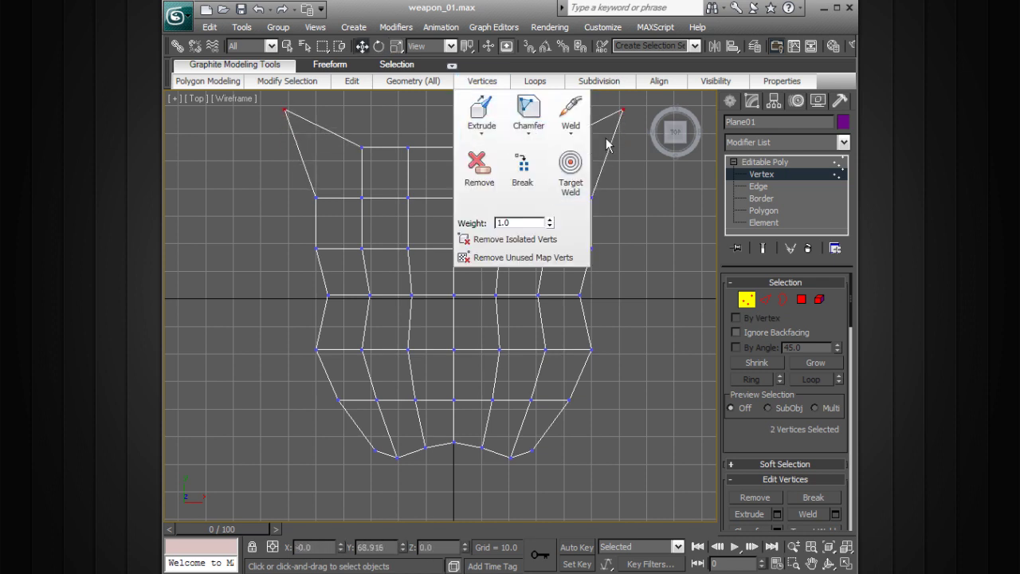
- Raise the upper edge's second vertex from each end by about 8 units
left_click(546, 148)
left_click(362, 147, "ctrl")
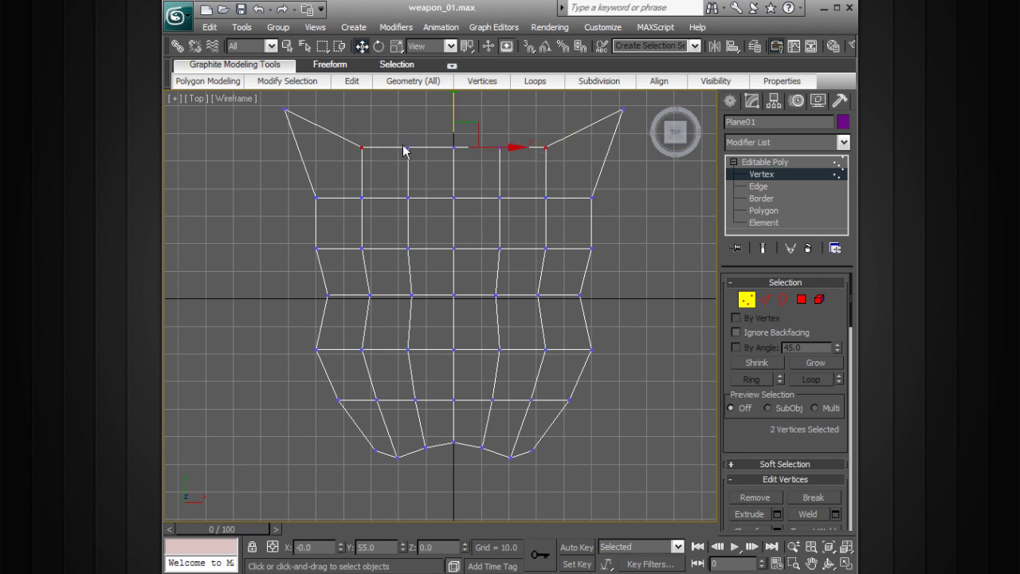
left_click_drag(449, 109, 450, 87)
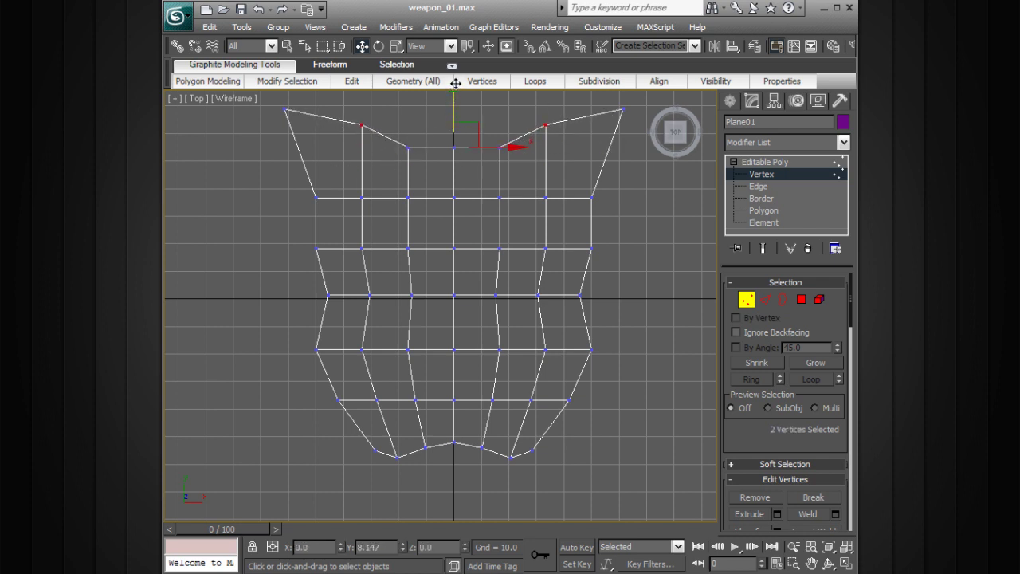
- Spread the two outermost vertices of the second row from the top outward and raise them slightly
left_click(591, 197)
left_click(316, 197, "ctrl")
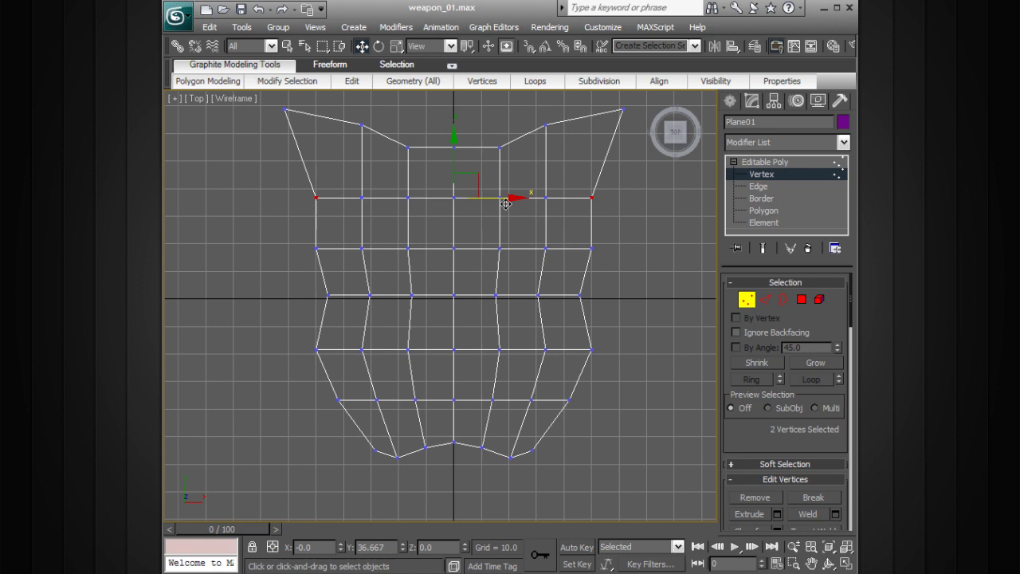
left_click_drag(526, 197, 532, 197)
key("w")
left_click_drag(463, 166, 440, 164)
- Lower the upper edge's centre vertex to about Y 53.3, and raise the edge's three middle vertices slightly together
left_click_drag(454, 120, 453, 126)
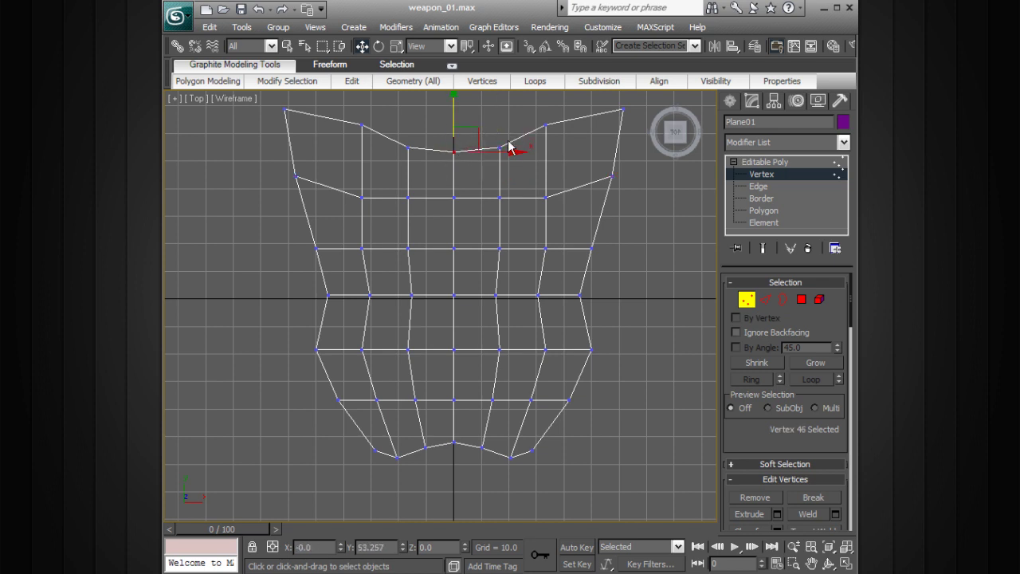
left_click_drag(394, 135, 520, 172)
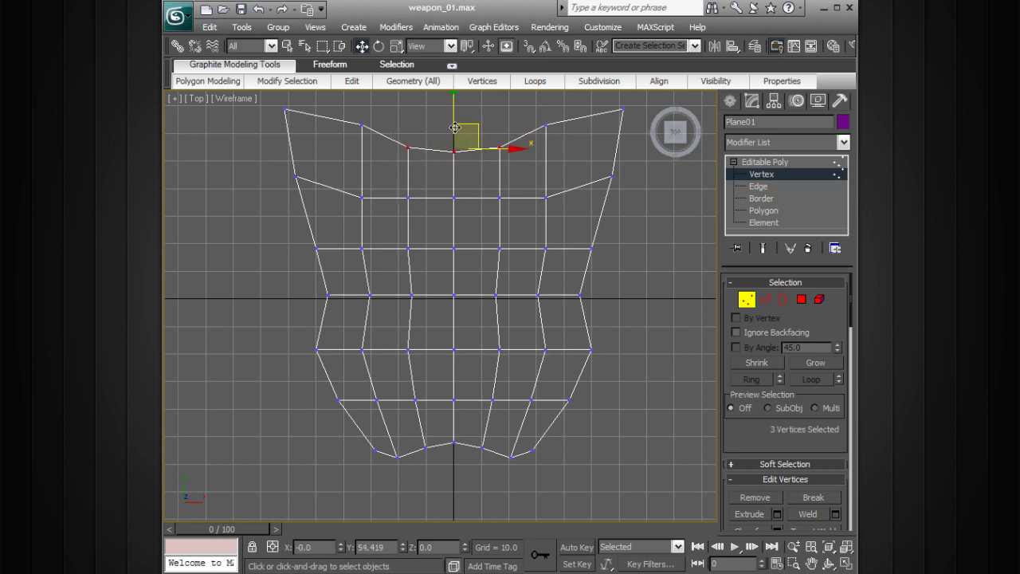
left_click_drag(454, 127, 455, 121)
- Raise the second vertex from each end of the second row slightly and spread the pair outward
left_click(364, 197)
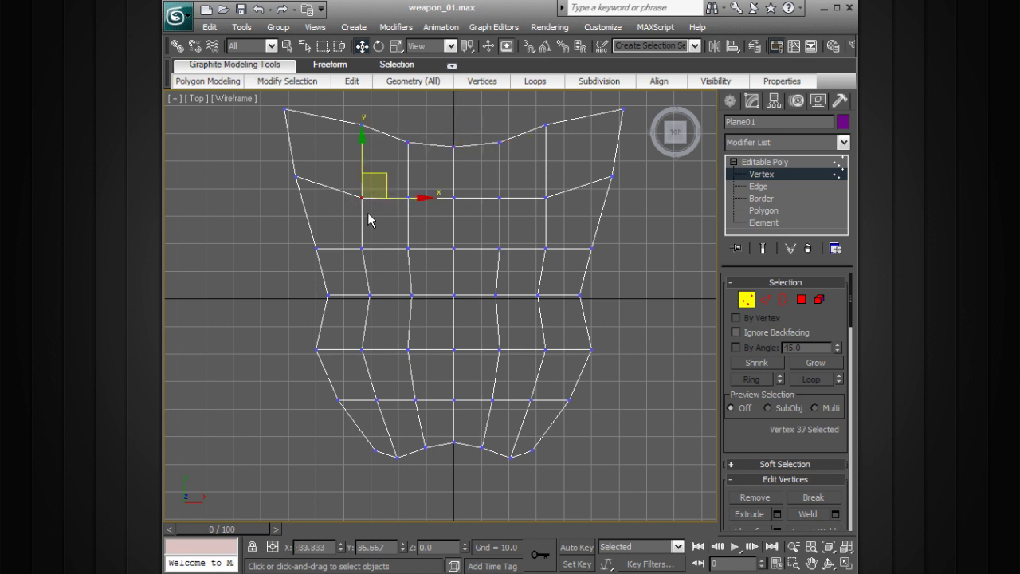
left_click_drag(560, 182, 530, 211, "ctrl")
left_click_drag(454, 150, 454, 142)
key("r")
key("r")
left_click_drag(528, 189, 534, 187)
- Widen the third row from the top to about 109%, raise it by about 4 units, and widen it slightly more
left_click_drag(640, 231, 305, 256)
left_click_drag(527, 246, 531, 243)
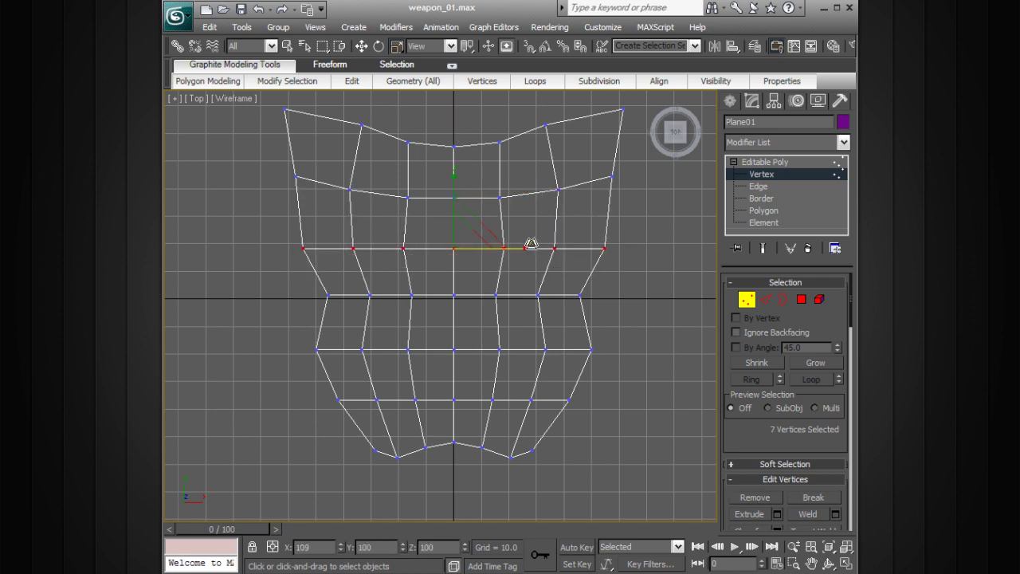
key("w")
left_click_drag(454, 198, 454, 186)
key("r")
left_click_drag(522, 237, 524, 235)
- Raise the fourth row by about 9 units in total, and the second and third rows together by about 4 units
left_click_drag(577, 272, 335, 318)
key("w")
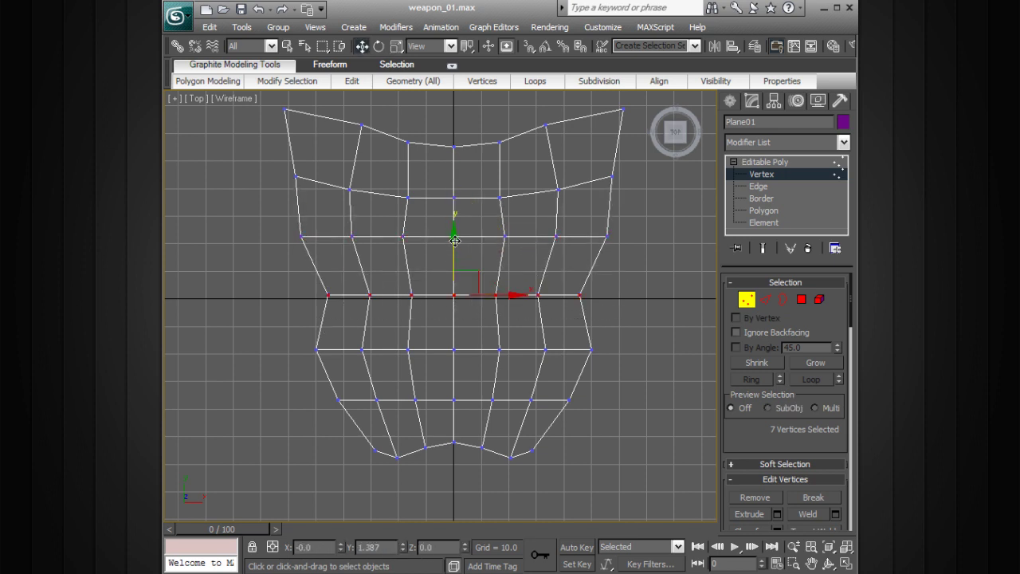
left_click_drag(454, 242, 456, 229)
left_click_drag(636, 167, 266, 256)
left_click_drag(452, 179, 458, 168)
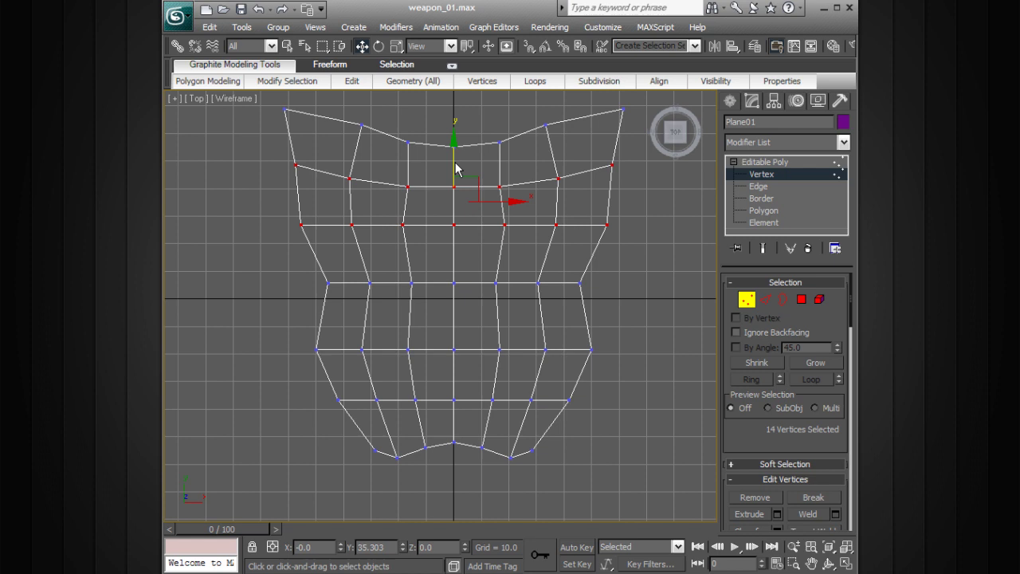
left_click_drag(613, 268, 323, 307)
left_click_drag(450, 233, 456, 216)
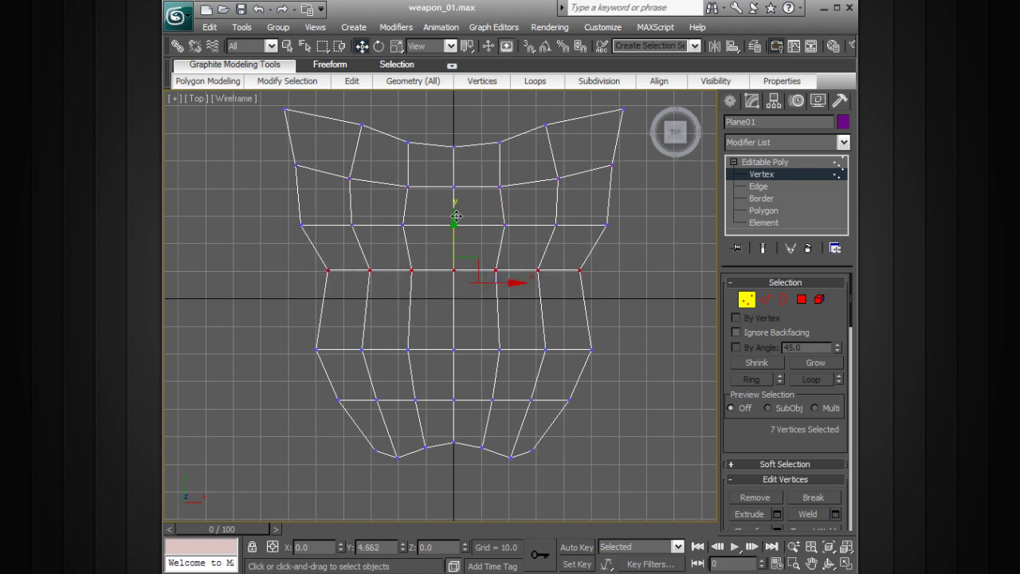
- Spread the two outermost vertices of the second row slightly farther outward
left_click(612, 165)
left_click(296, 165, "ctrl")
key("r")
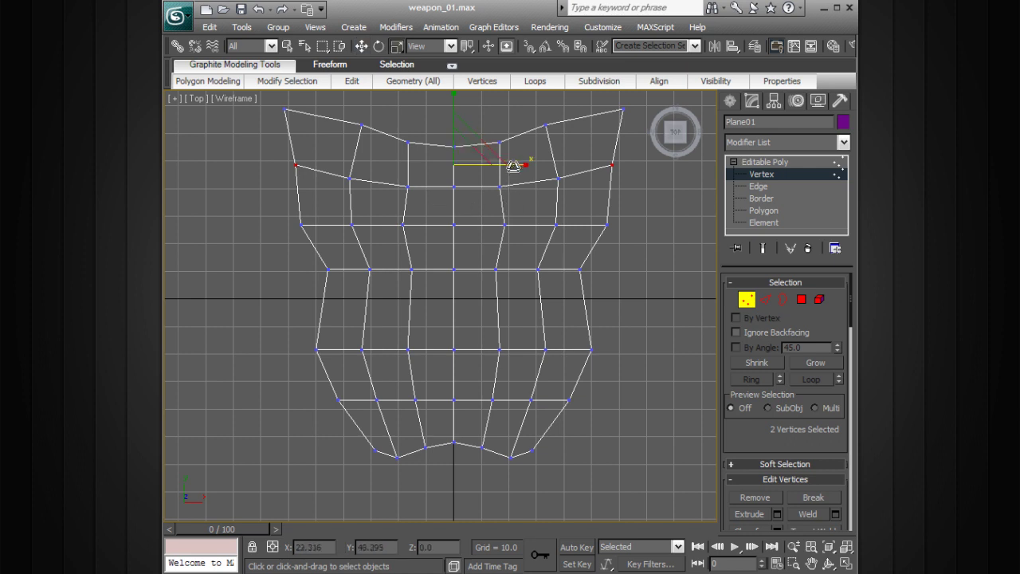
left_click_drag(515, 164, 529, 164)
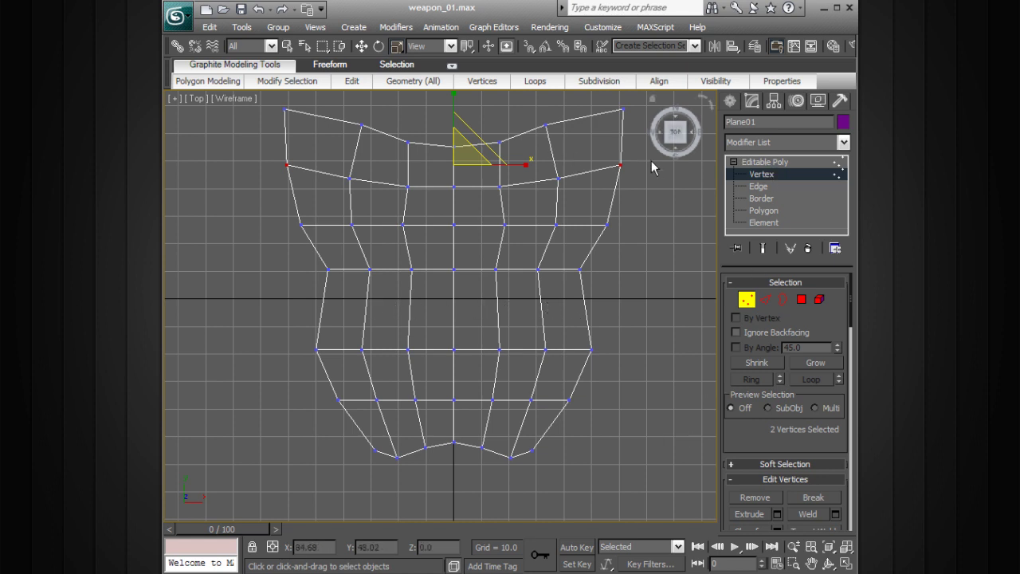
- Add a horizontal edge loop between the fourth and fifth rows of the mesh with SwiftLoop
left_click(767, 163)
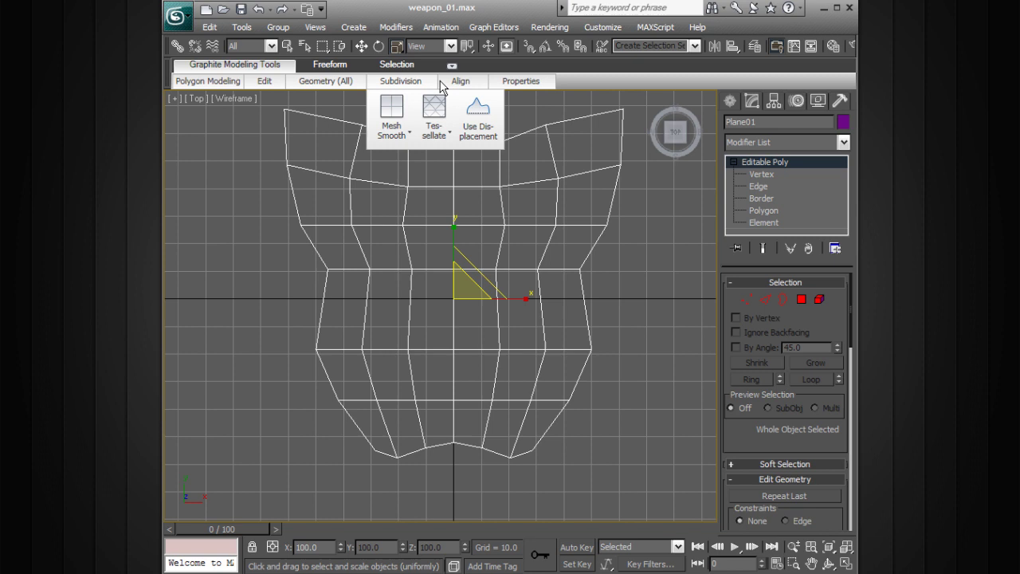
mouse_move(341, 84)
left_click(452, 66)
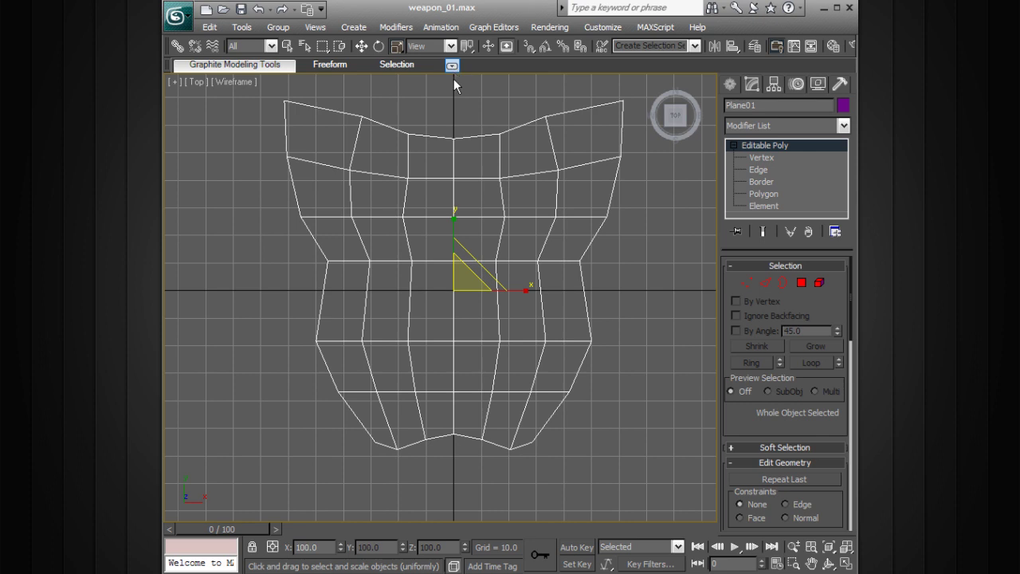
left_click(452, 67)
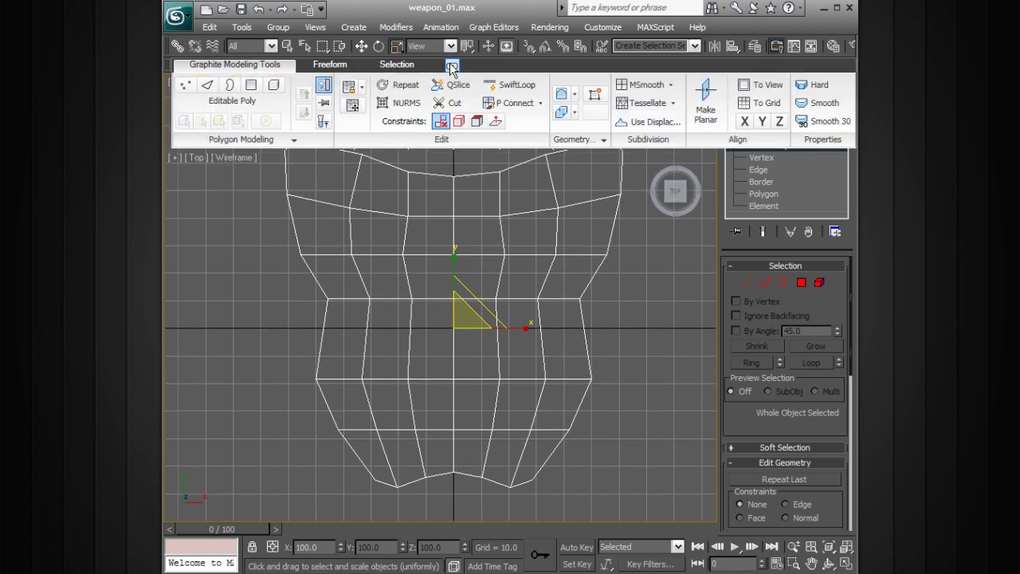
left_click(520, 84)
left_click(564, 337)
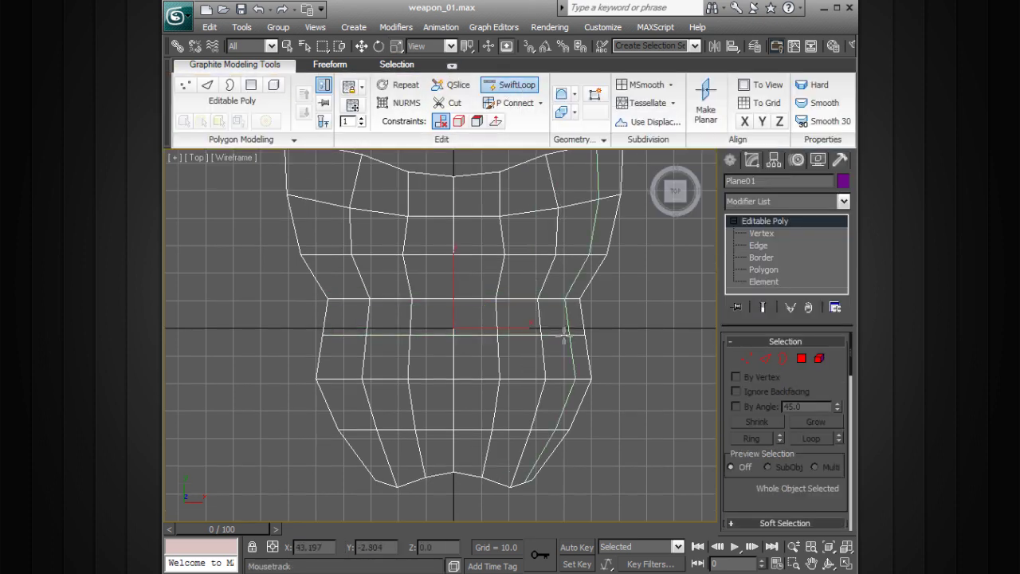
right_click(647, 296)
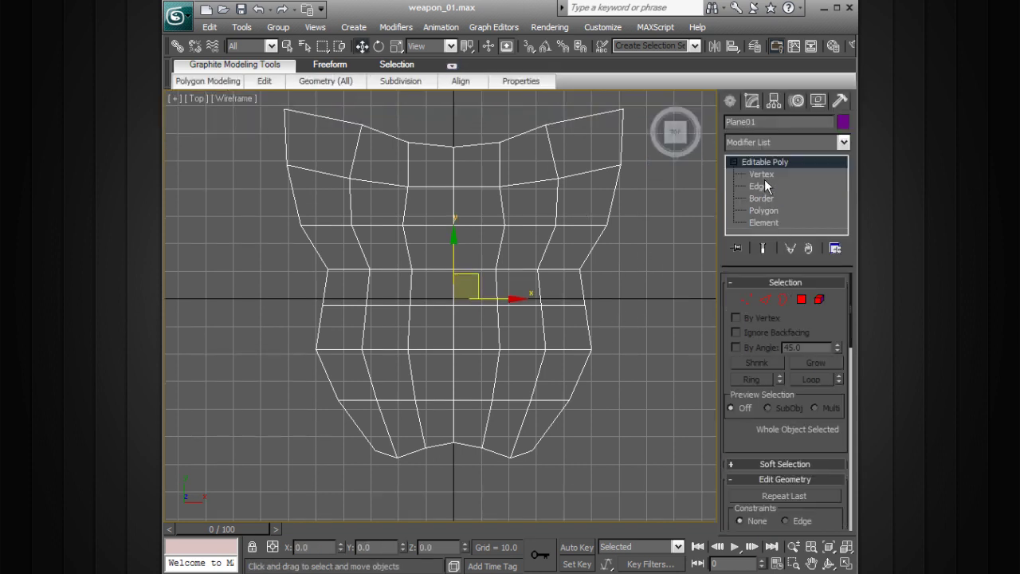
- Widen the new loop's vertex row slightly and narrow the row directly below it
left_click(762, 174)
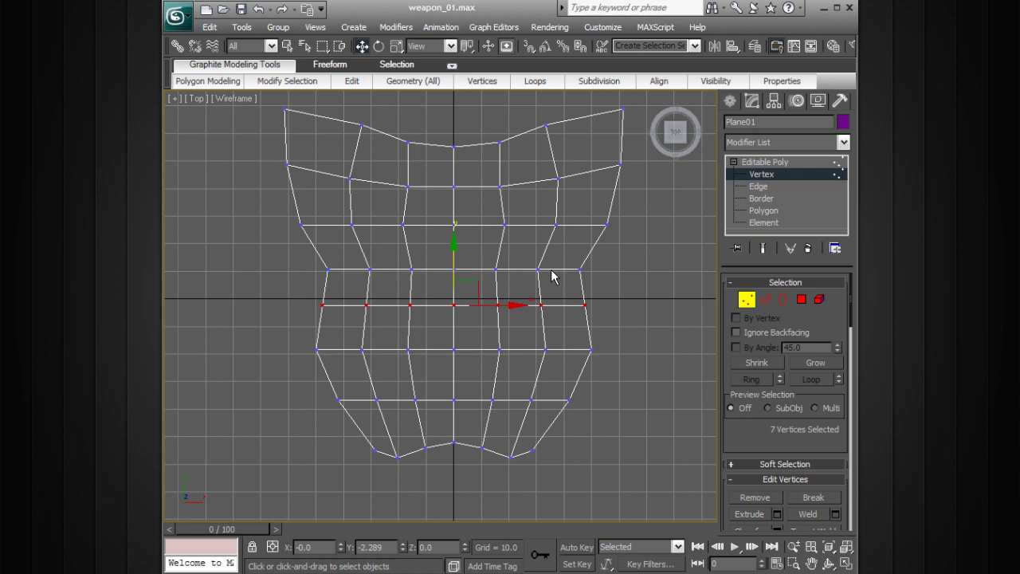
key("r")
left_click_drag(525, 308, 527, 306)
left_click_drag(634, 332, 266, 370)
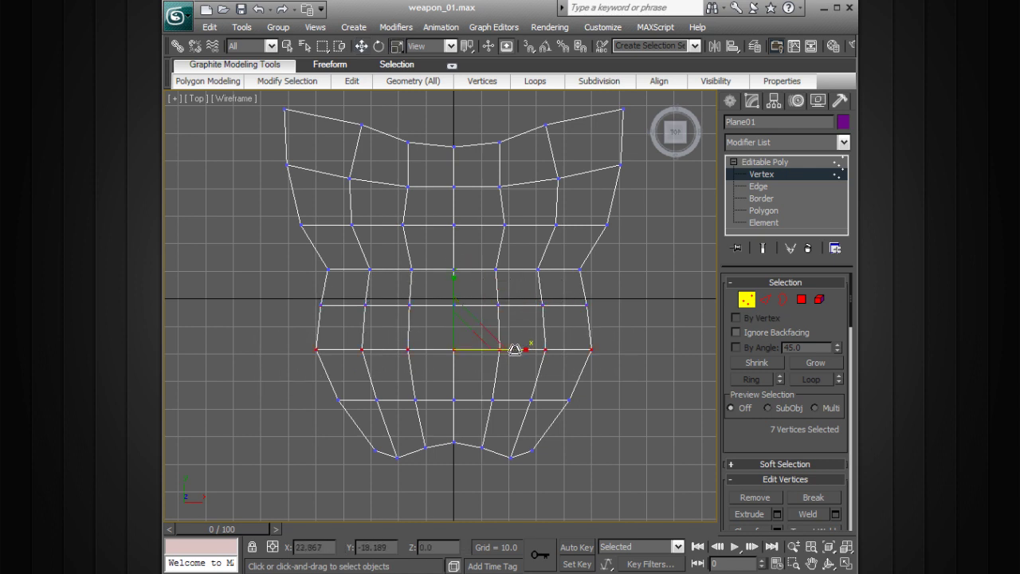
left_click_drag(520, 349, 516, 348)
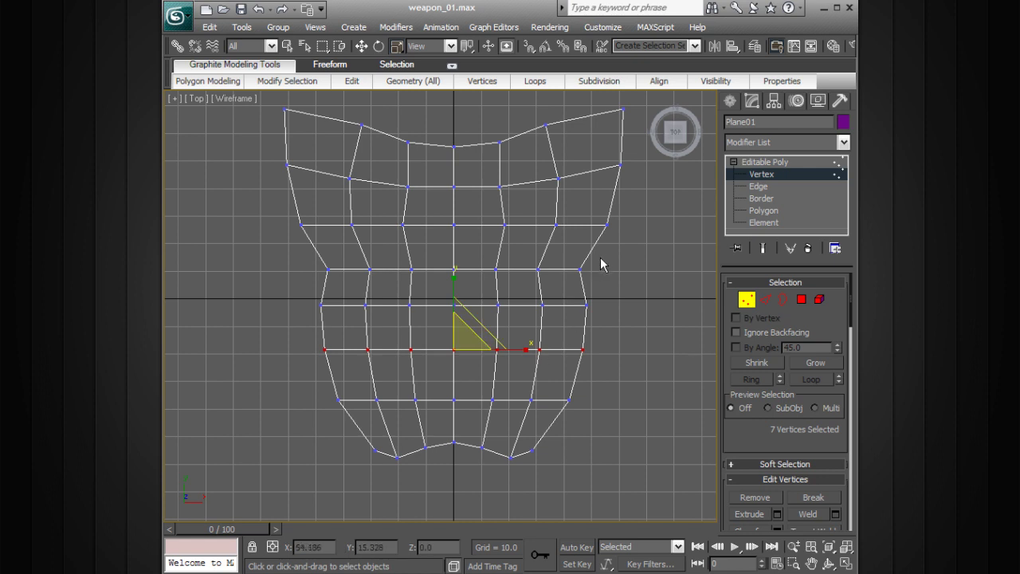
- Raise the row directly above the new loop to about Y 12.6, widening it and then narrowing it again
left_click_drag(605, 257, 296, 292)
left_click_drag(529, 269, 532, 269)
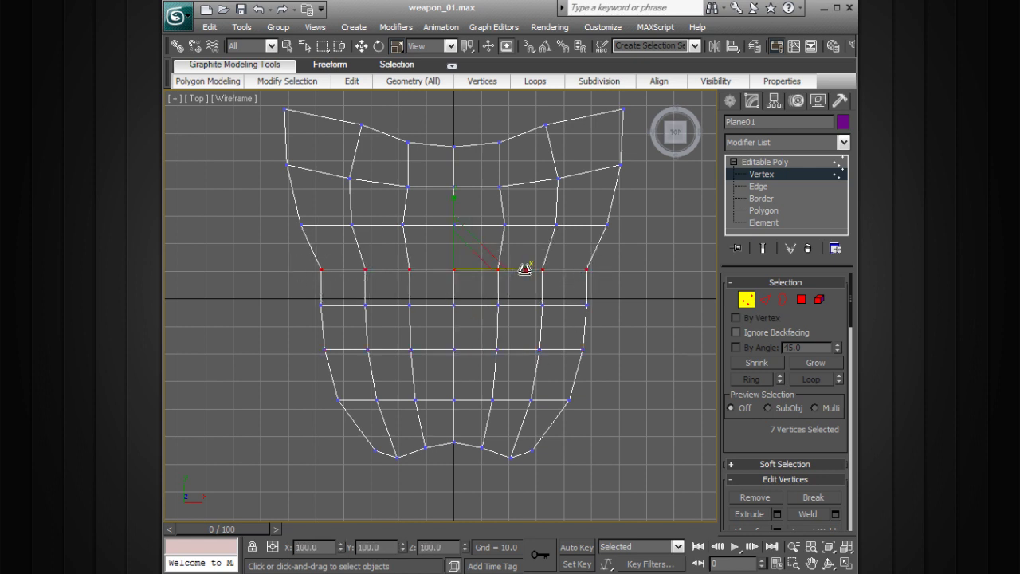
key("w")
left_click_drag(456, 231, 456, 226)
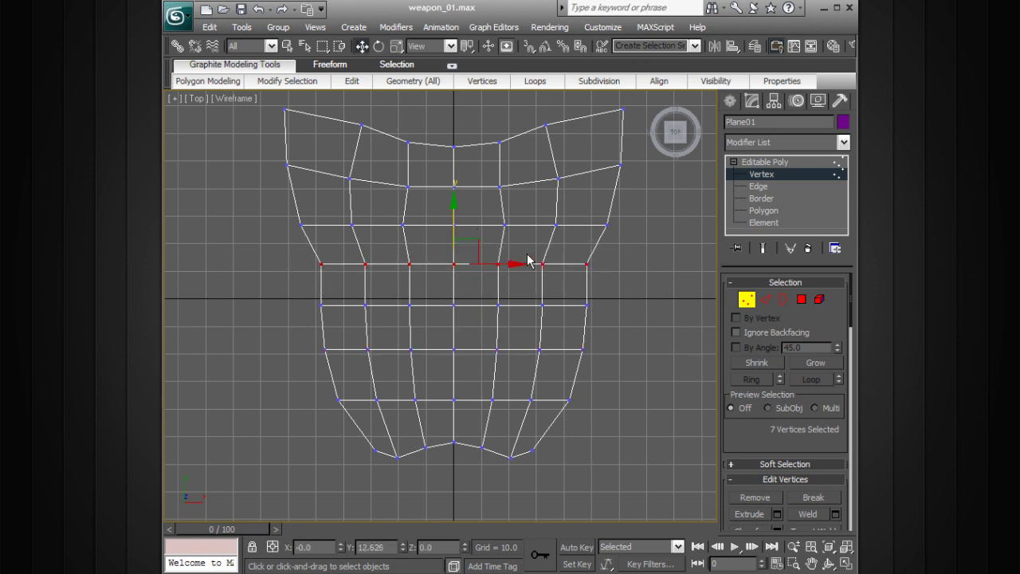
key("r")
left_click_drag(526, 266, 523, 265)
- Narrow the third row from the top to about 96% and the new loop's row to about 97%
left_click_drag(626, 214, 291, 243)
left_click_drag(525, 225, 521, 226)
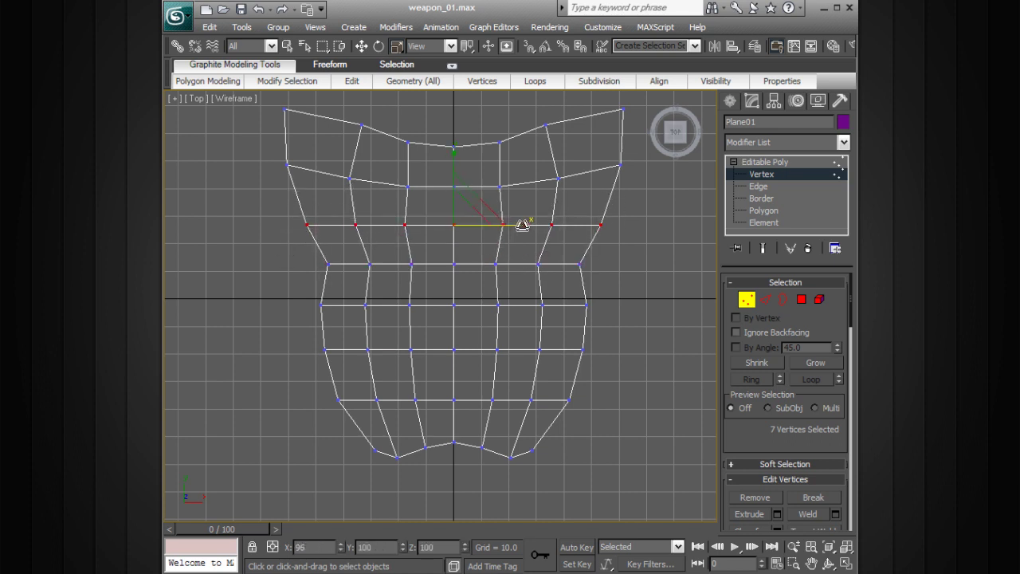
left_click_drag(623, 285, 268, 327)
left_click_drag(529, 303, 527, 306)
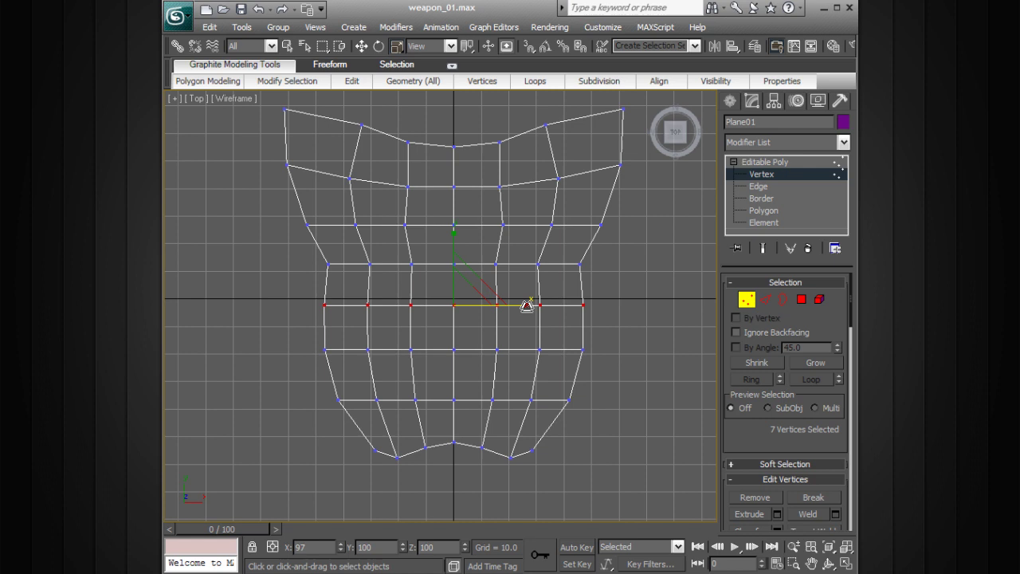
left_click_drag(638, 335, 313, 361)
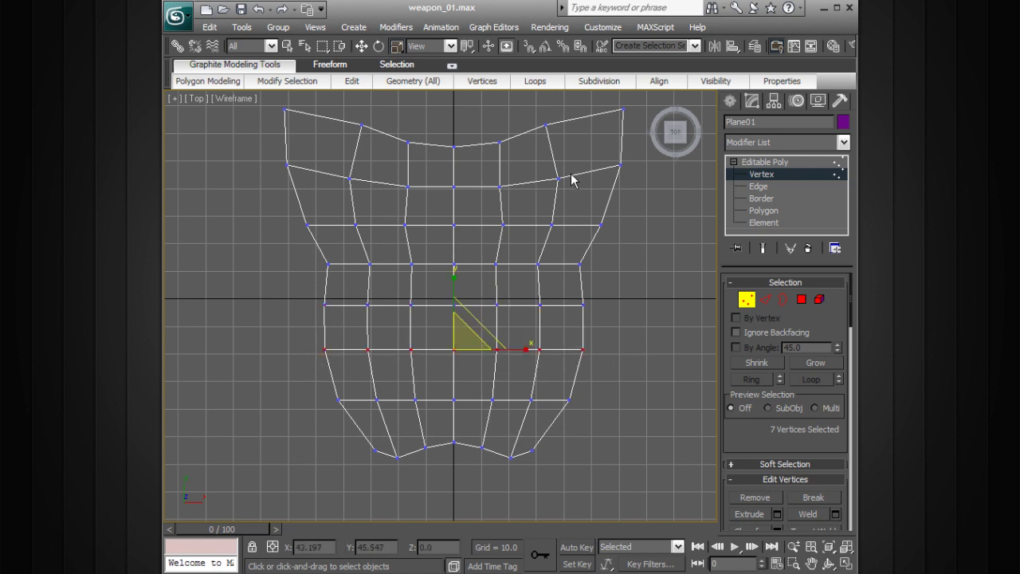
- Pull the two upper corner vertices inward to about 92% and raise them to about Y 70.2
middle_click_drag(571, 175, 570, 228)
left_click_drag(649, 137, 575, 188)
left_click_drag(333, 142, 269, 183, "ctrl")
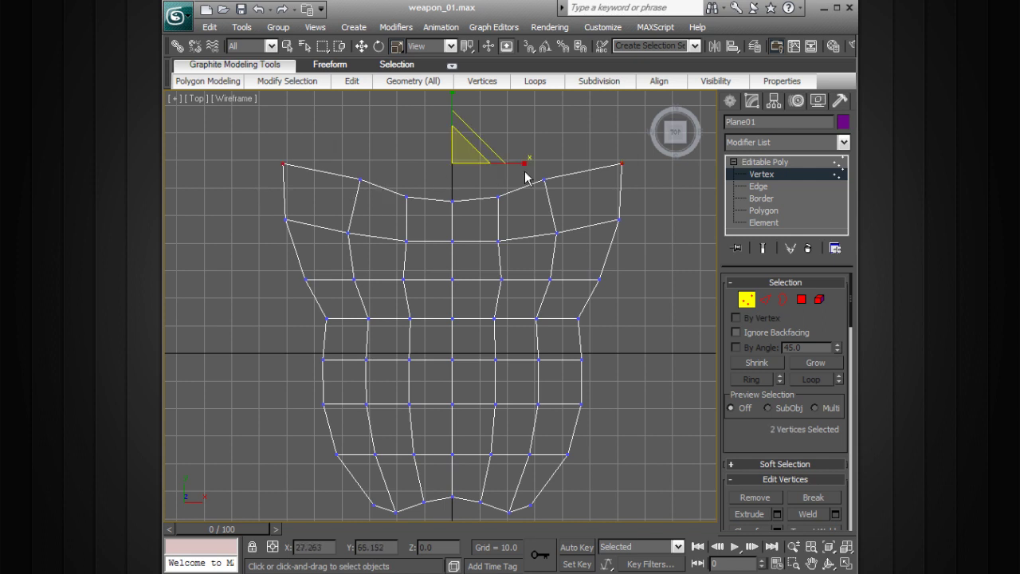
left_click_drag(521, 160, 519, 161)
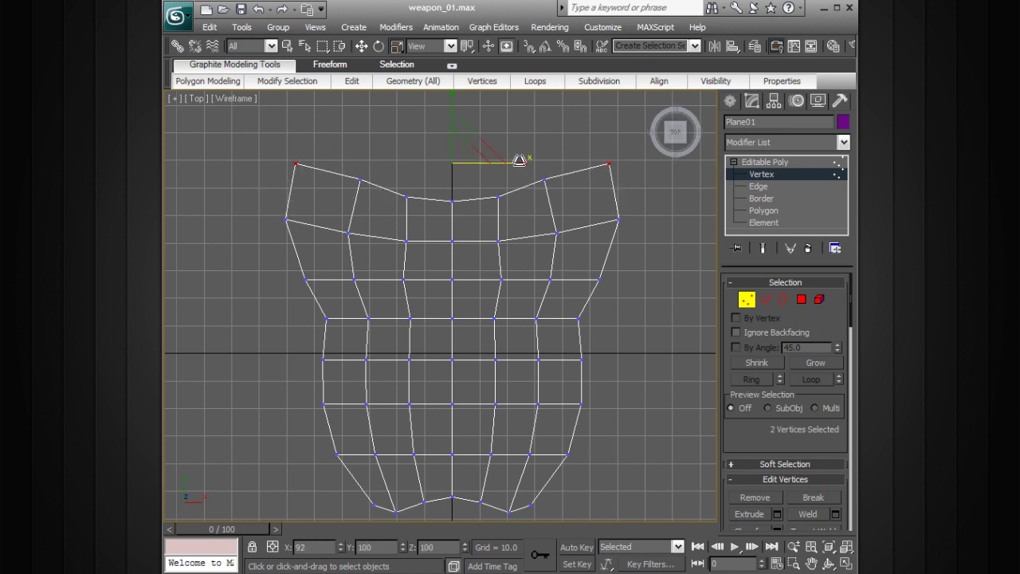
key("w")
left_click_drag(451, 124, 451, 121)
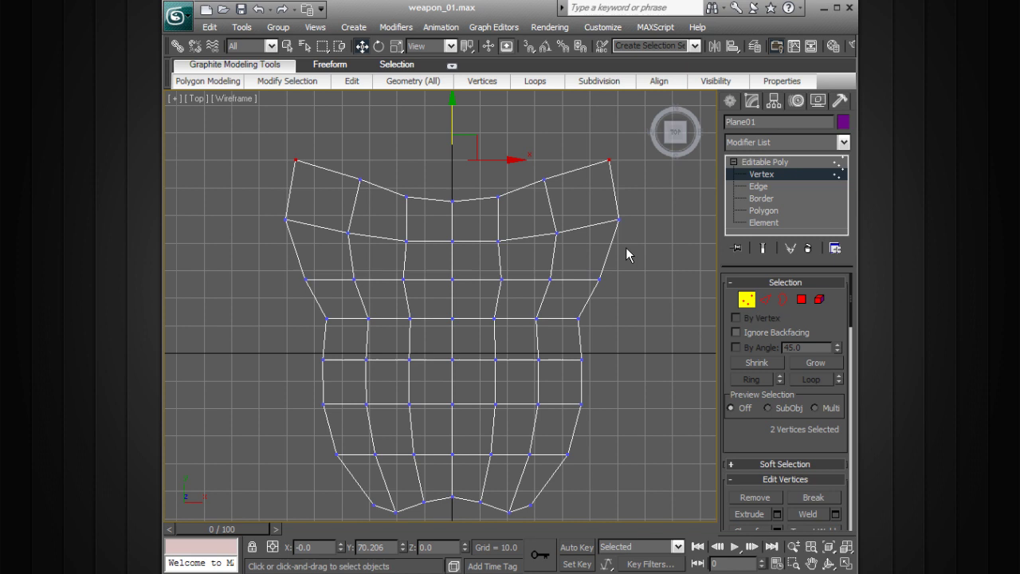
- Switch to the four-viewport layout and select all interior vertices of the mesh in the Top view, leaving out the border vertices
key("alt+w")
middle_click_drag(625, 358, 698, 306, "alt")
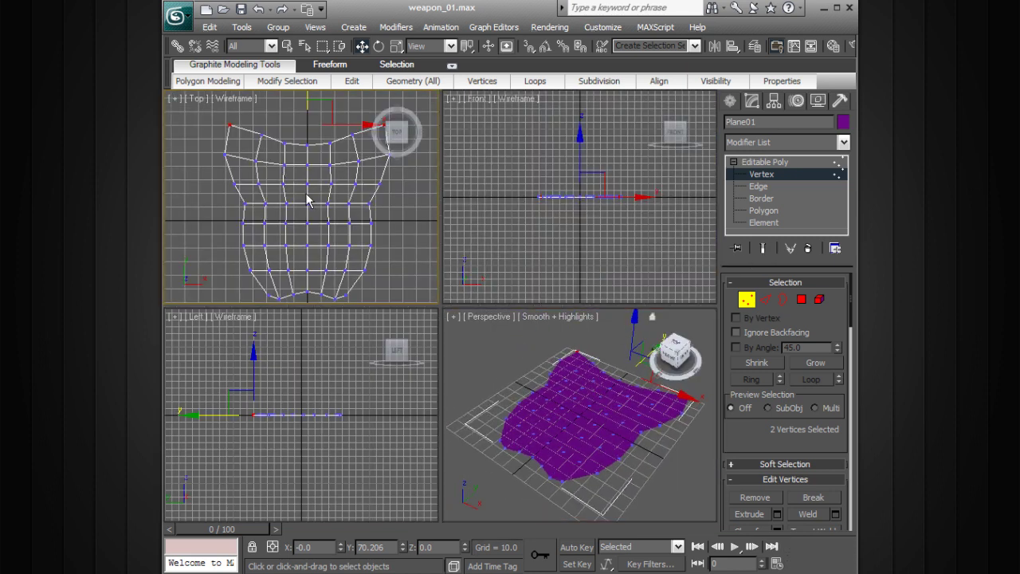
middle_click_drag(308, 196, 283, 180)
left_click_drag(226, 144, 333, 274)
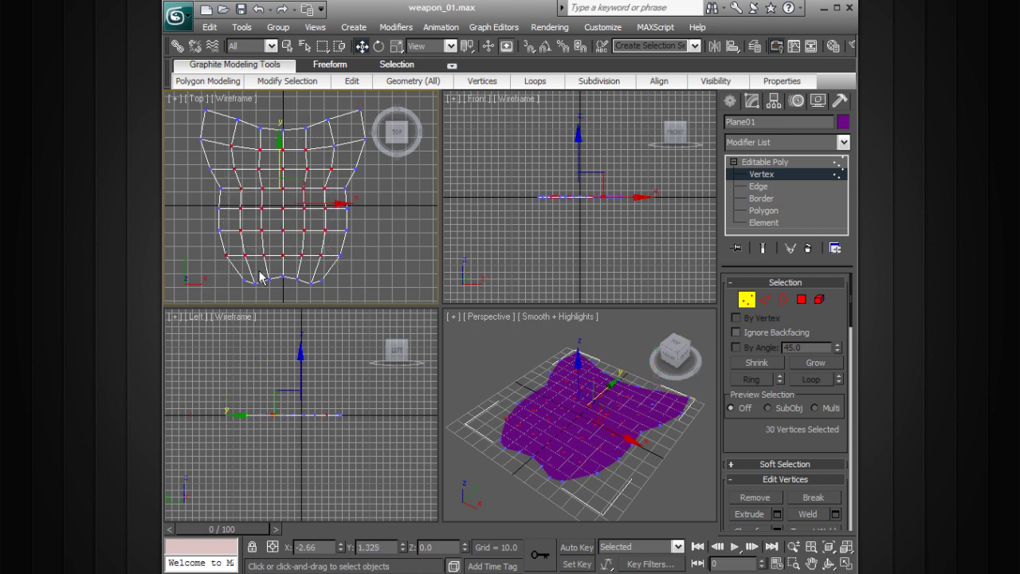
left_click(228, 255, "alt")
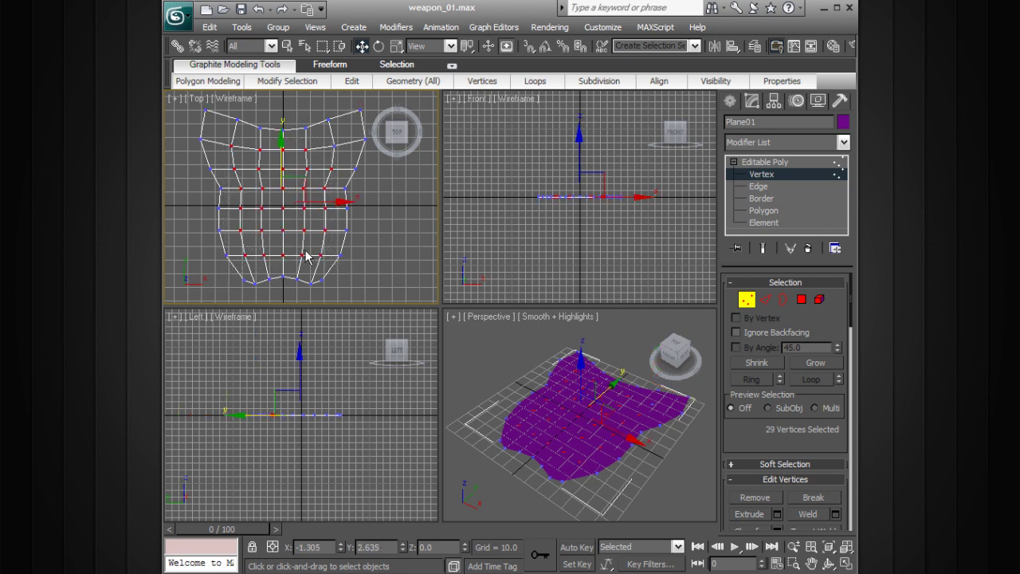
left_click(332, 148)
key("ctrl+z")
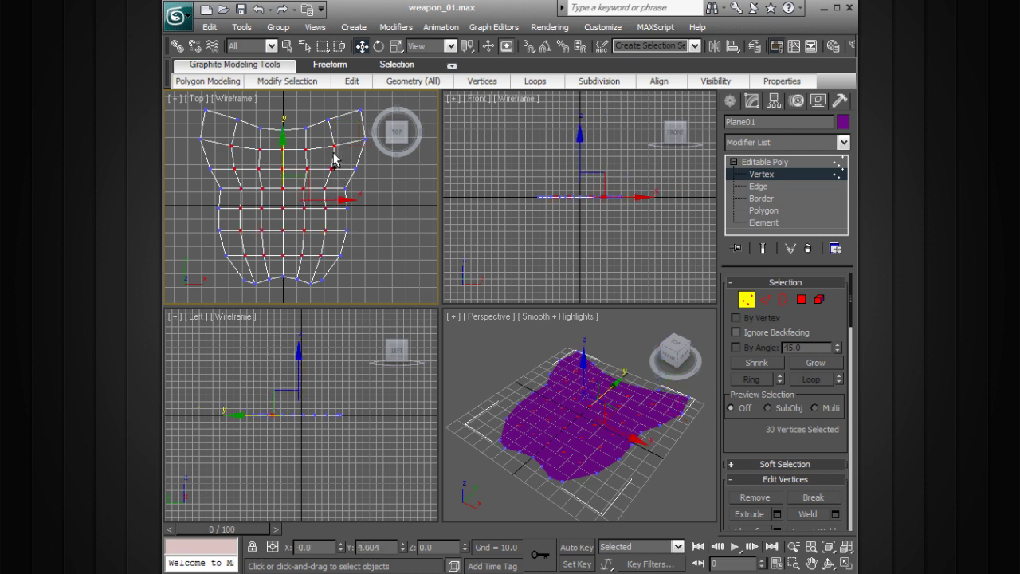
- Raise the selected interior vertices to about Z 4.2 in the Perspective view
middle_click_drag(626, 399, 586, 373, "alt")
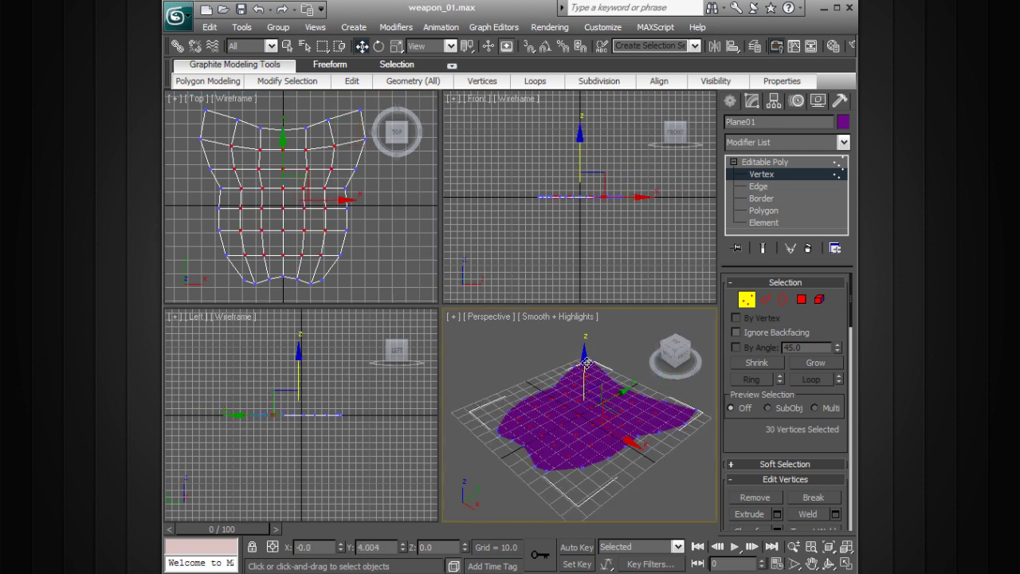
left_click_drag(587, 363, 589, 357)
key("ctrl+z")
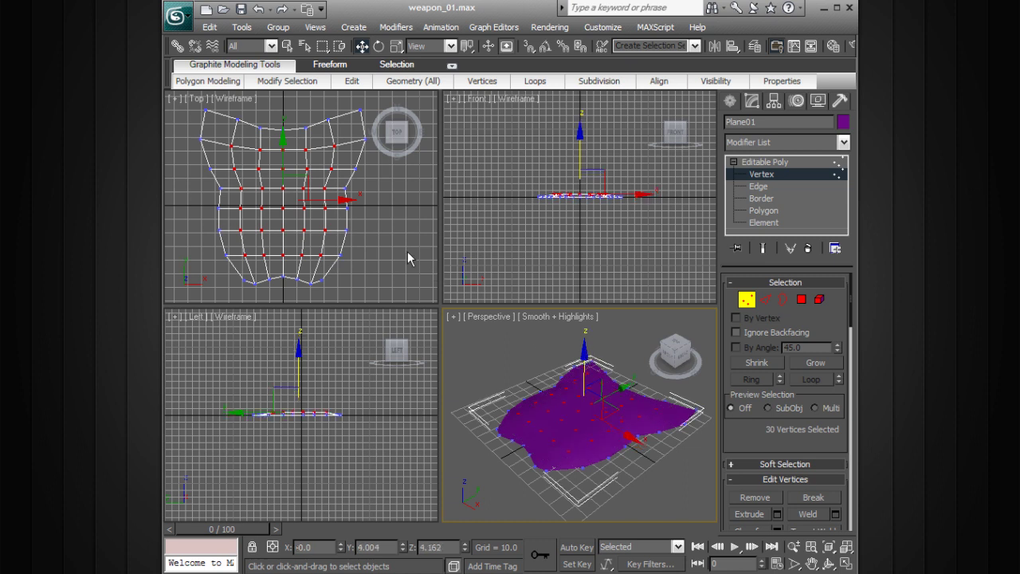
- Select the three central columns' vertices in the third to sixth rows and raise them to about Z 5.5
right_click(390, 233)
scroll(388, 232, "up", 2)
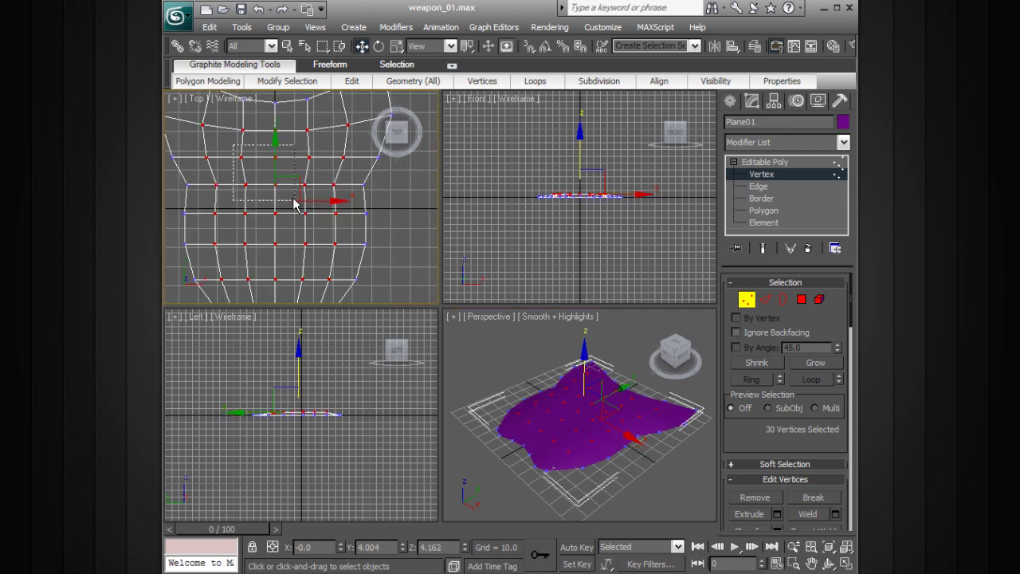
left_click_drag(293, 205, 322, 274)
right_click(591, 398)
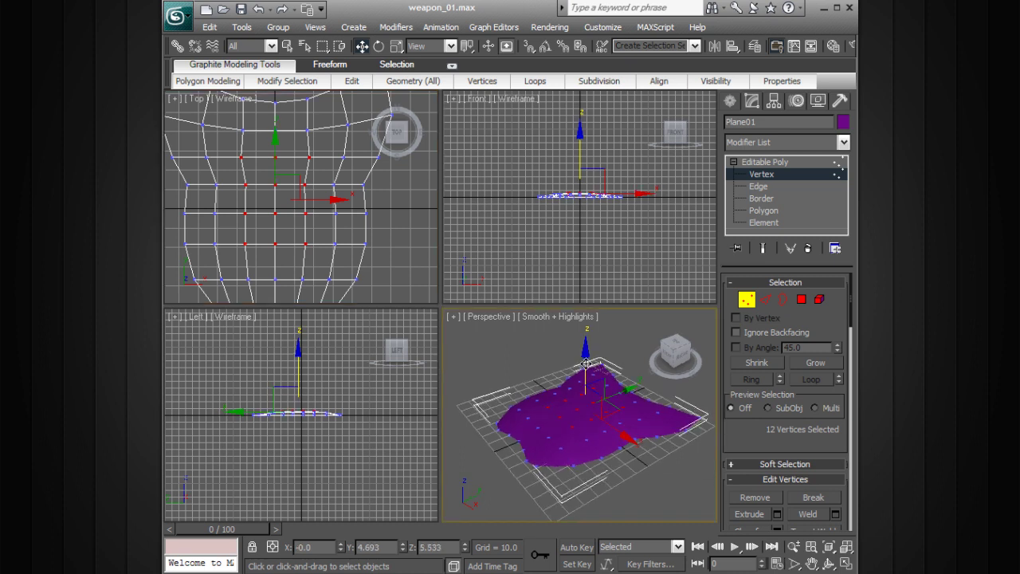
middle_click_drag(635, 380, 630, 351, "alt")
scroll(608, 366, "up", 3)
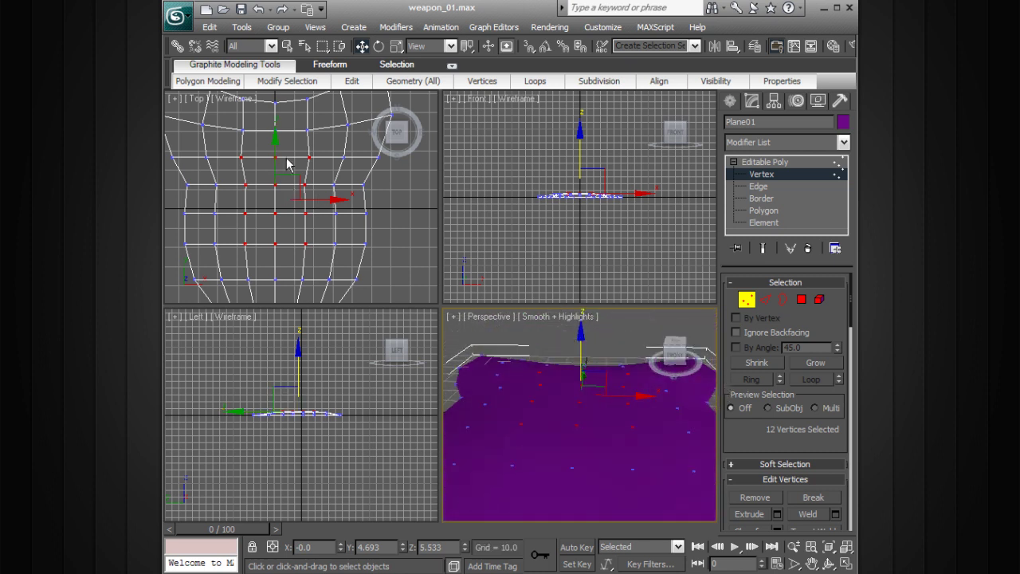
- Select the four centre-column vertices in the third to sixth rows and raise them to about Z 6.3
middle_click_drag(298, 200, 311, 197, "alt")
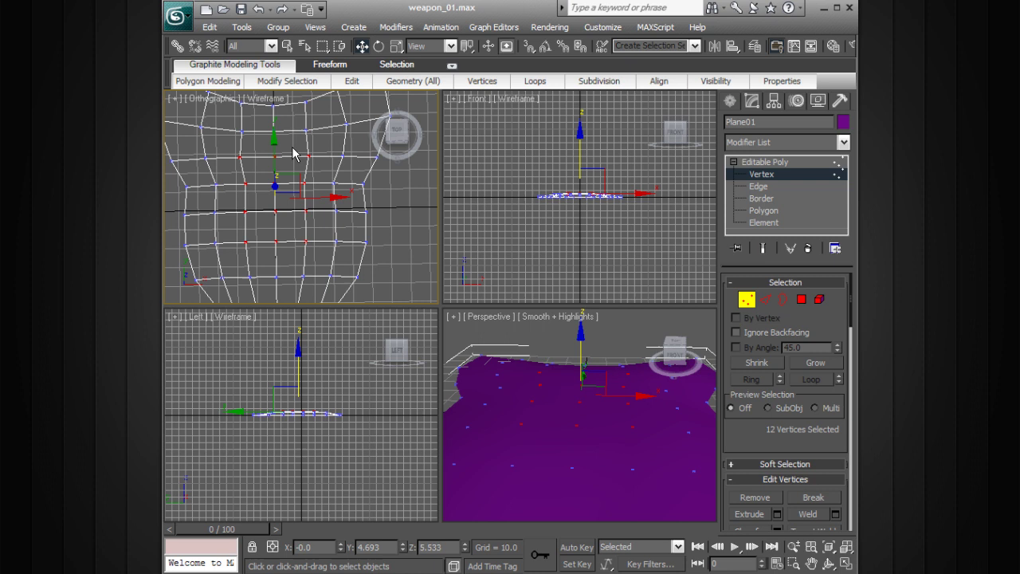
left_click_drag(292, 147, 267, 257)
mouse_move(567, 378)
middle_mouse_down("alt")
mouse_move(557, 395)
mouse_move(569, 359)
middle_mouse_up("alt")
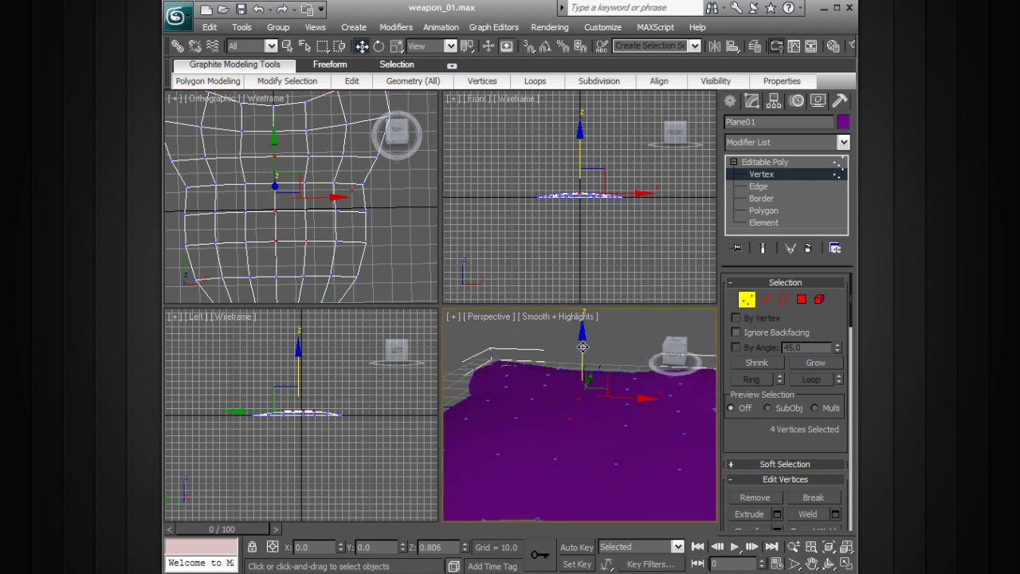
middle_click_drag(583, 347, 616, 396, "alt")
- Display edged faces on the shaded mesh in the Perspective view
key("F4")
scroll(612, 404, "down", 5)
scroll(619, 405, "up", 3)
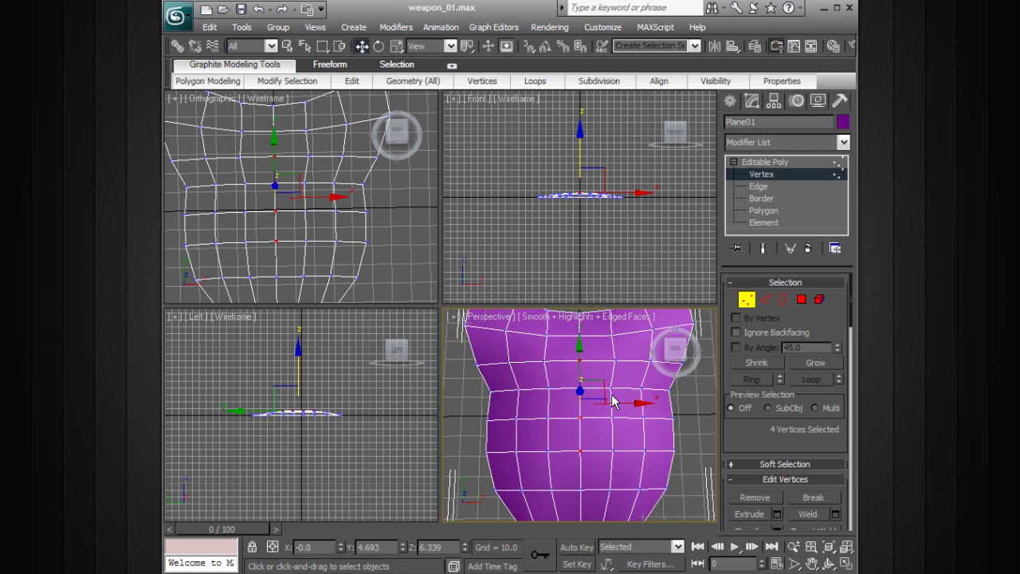
- In the maximized Perspective view, scale the third-to-fifth-row vertices of the two columns flanking the centre to 109% along X
middle_click_drag(598, 383, 638, 453, "alt")
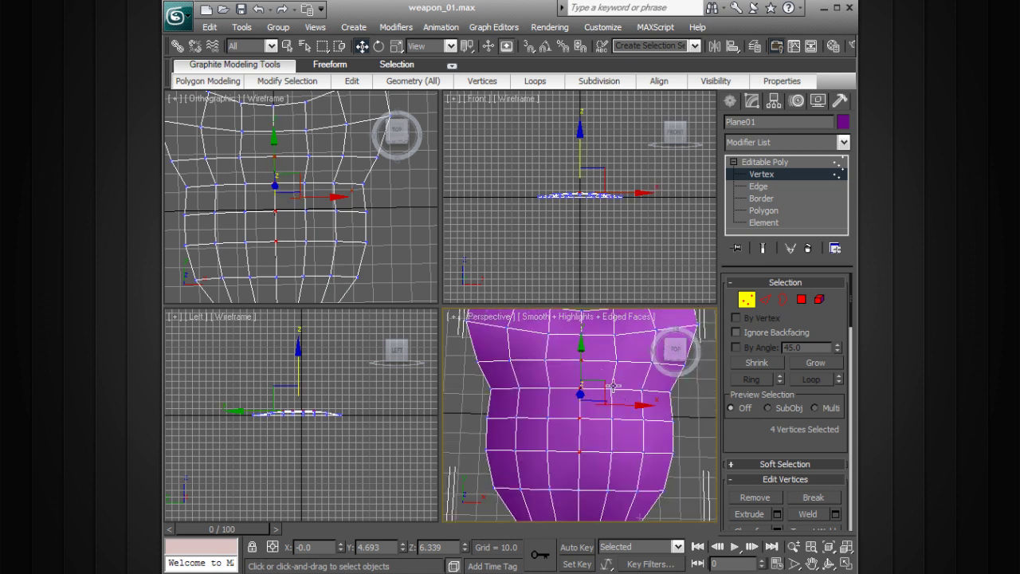
key("alt+w")
middle_click_drag(603, 387, 521, 366, "alt")
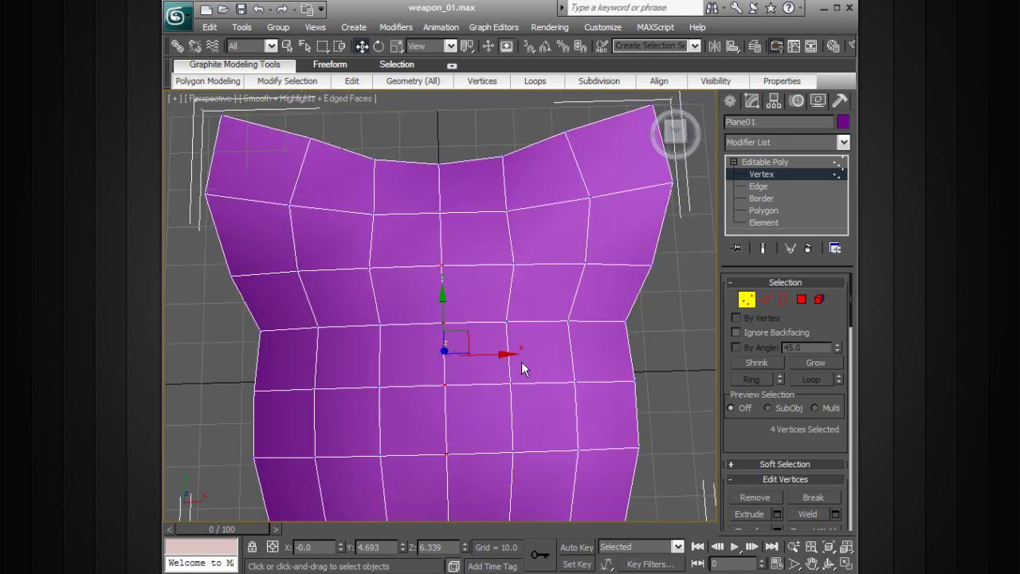
scroll(527, 362, "down", 4)
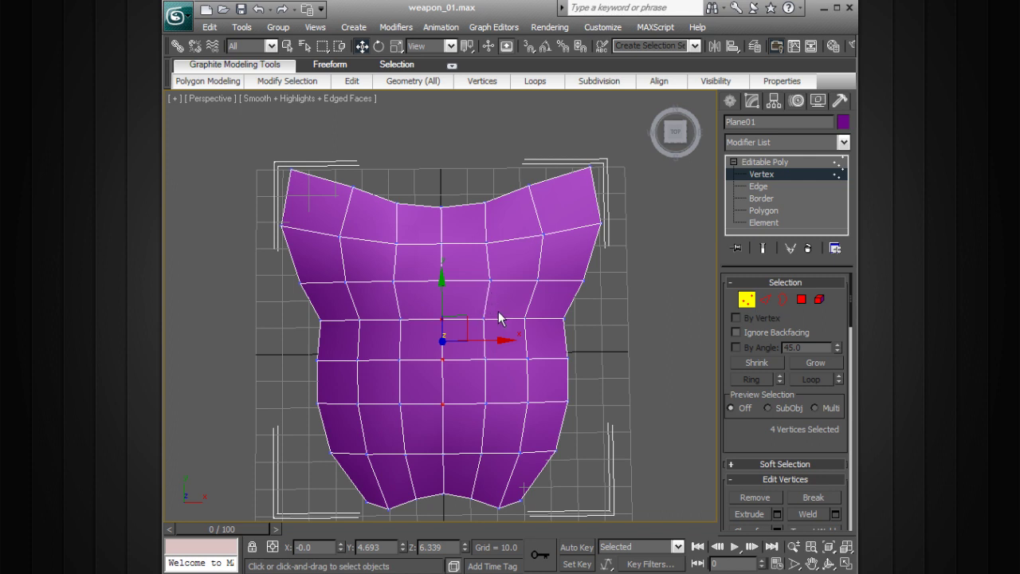
left_click_drag(490, 352, 472, 372)
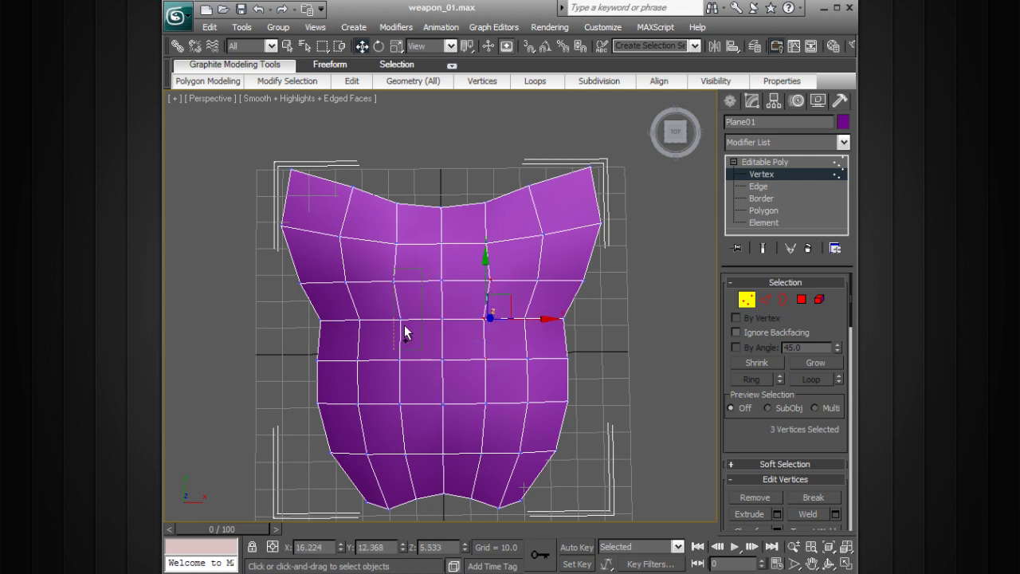
left_click_drag(404, 332, 416, 363, "ctrl")
key("e")
key("r")
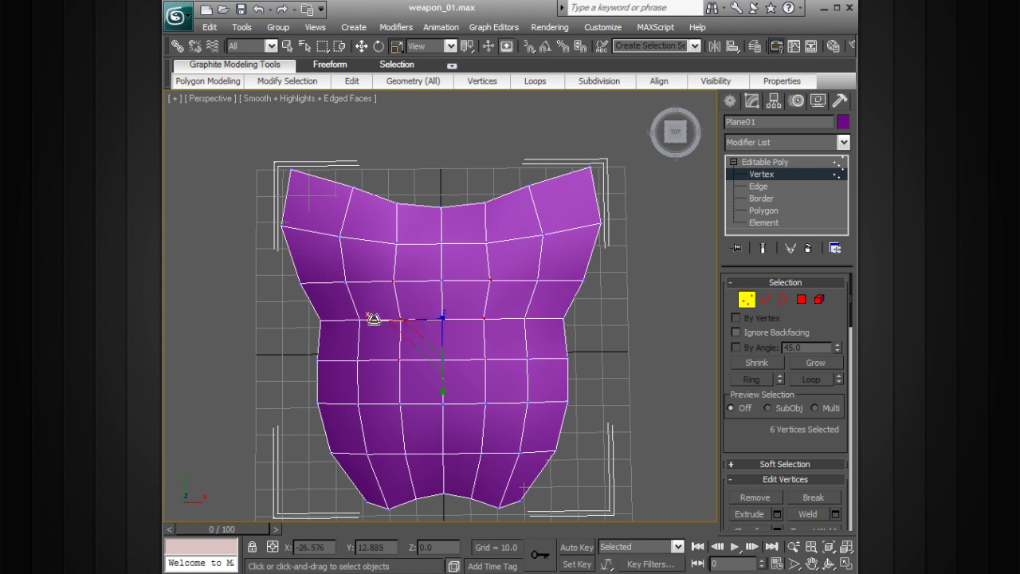
left_click_drag(365, 318, 361, 318)
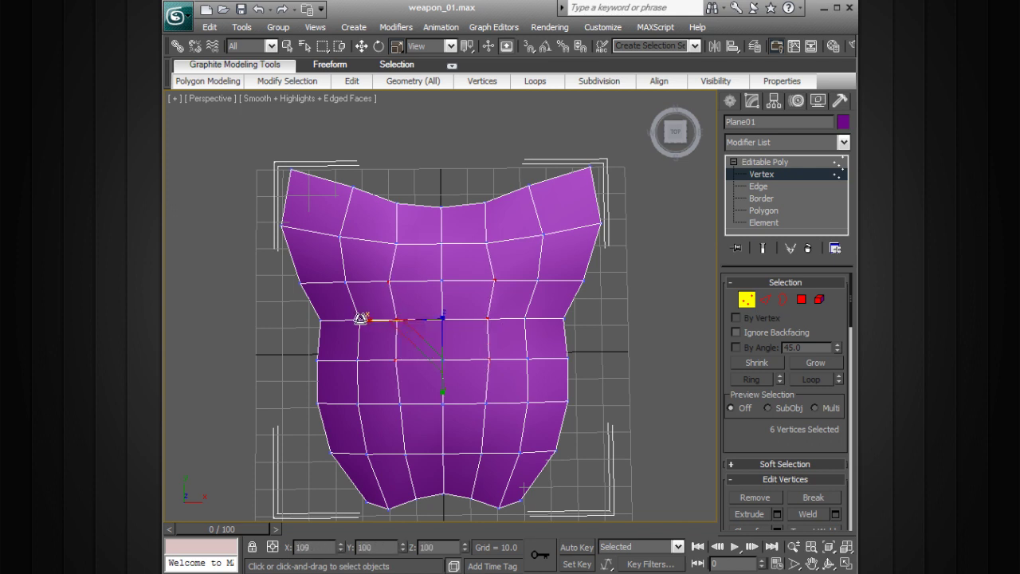
- Select the two full lengthwise edge loops that flank the mesh's centre line
middle_click_drag(428, 337, 518, 379, "alt")
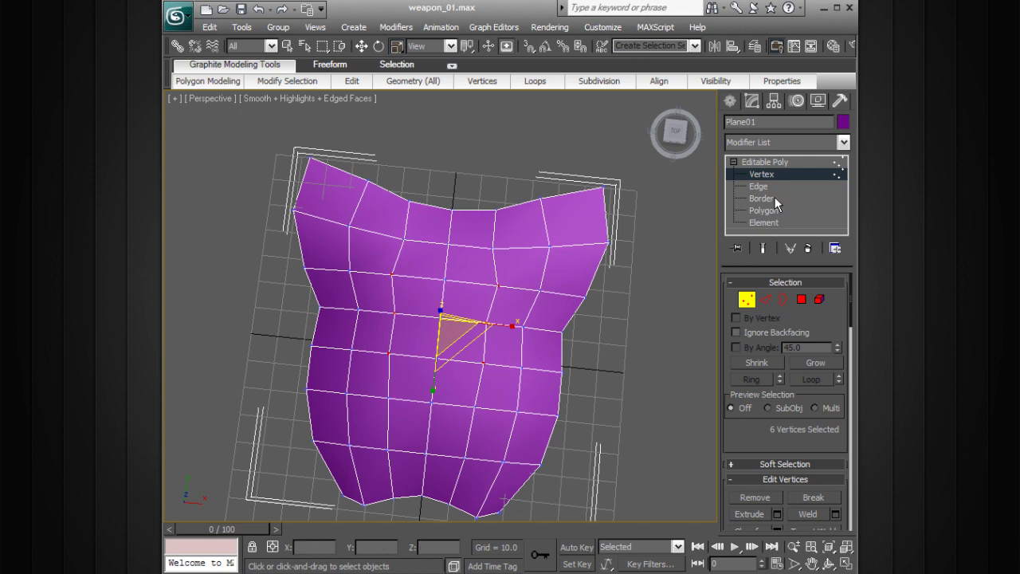
left_click(759, 186)
left_click(494, 303)
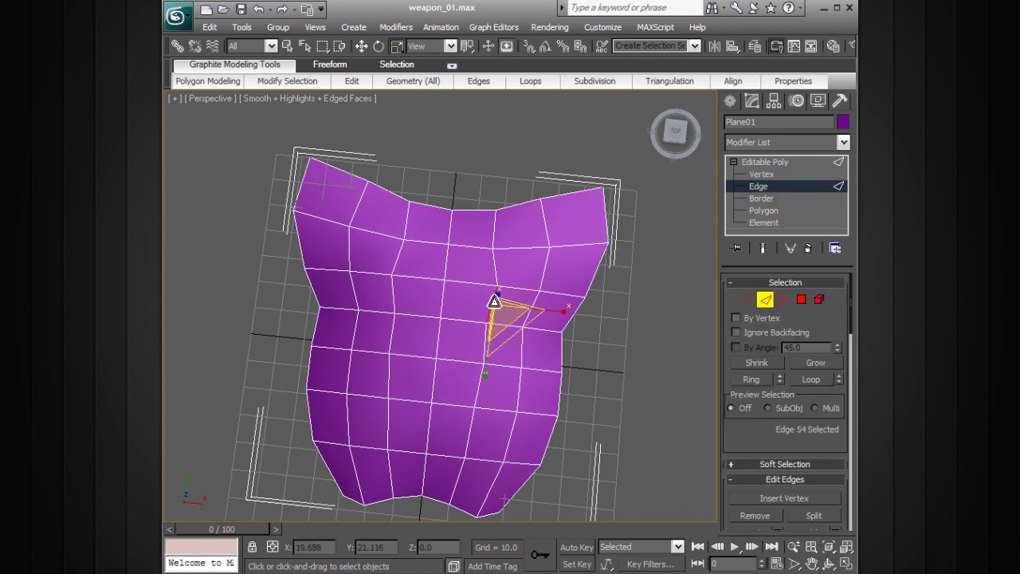
left_click(393, 288, "ctrl")
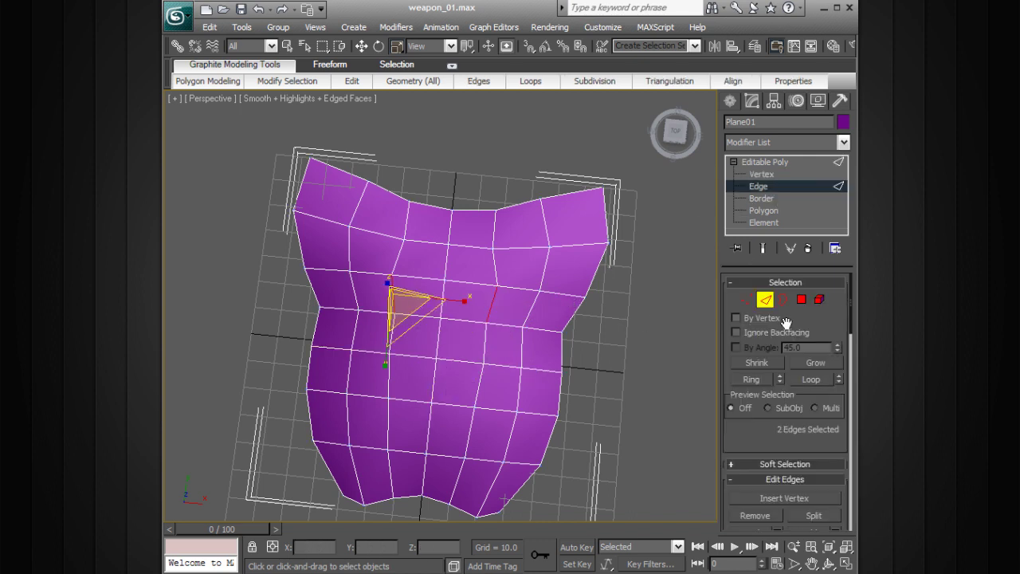
left_click(827, 377)
middle_click_drag(534, 262, 584, 274, "alt")
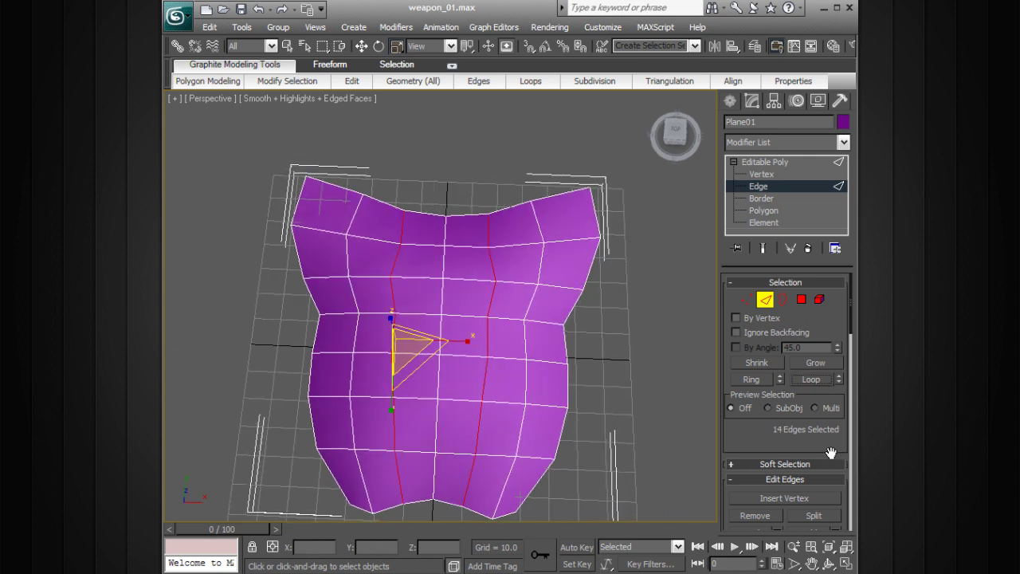
- Chamfer the selected edge loops with an amount of 5.677 and 1 segment
left_click_drag(831, 453, 825, 309)
left_click(779, 400)
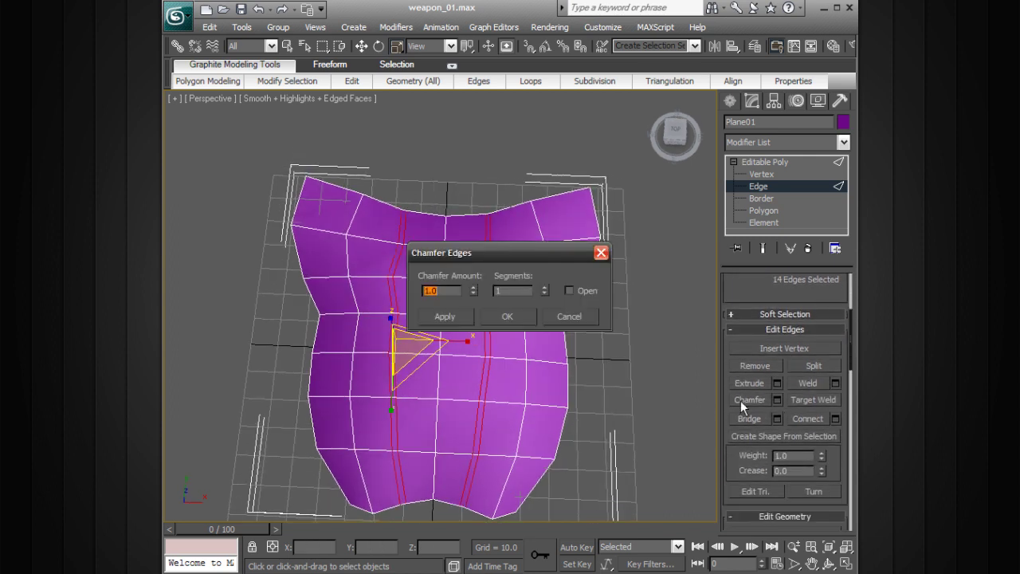
left_click_drag(504, 254, 669, 186)
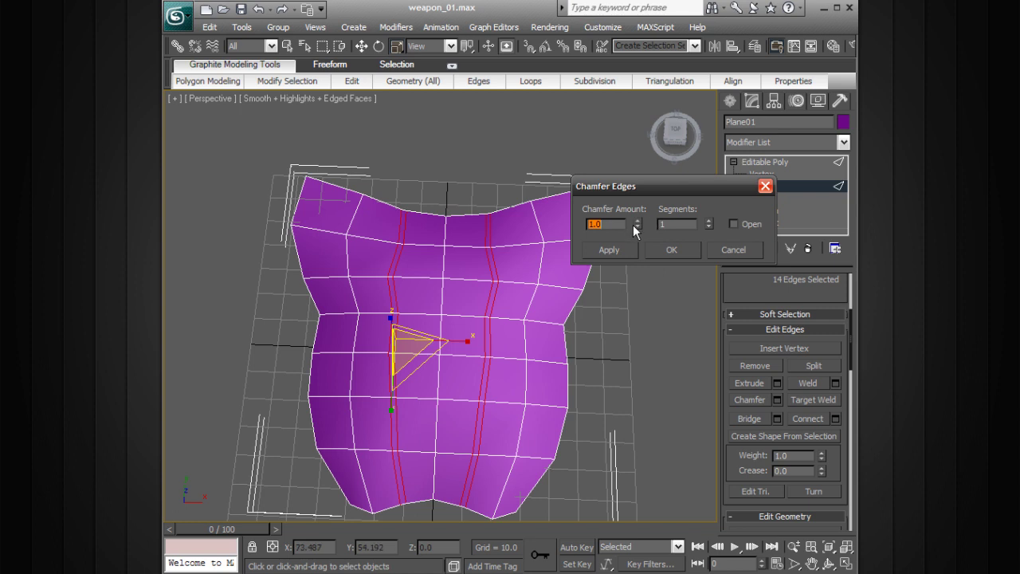
left_click_drag(637, 223, 637, 187)
mouse_move(533, 335)
middle_mouse_down("alt")
mouse_move(529, 228)
mouse_move(526, 343)
middle_mouse_up("alt")
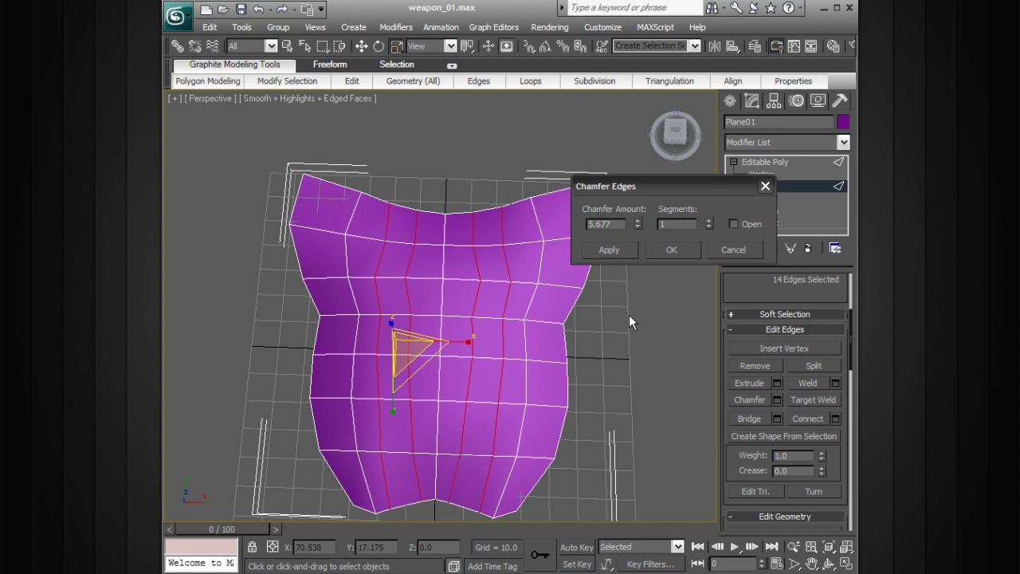
left_click(672, 249)
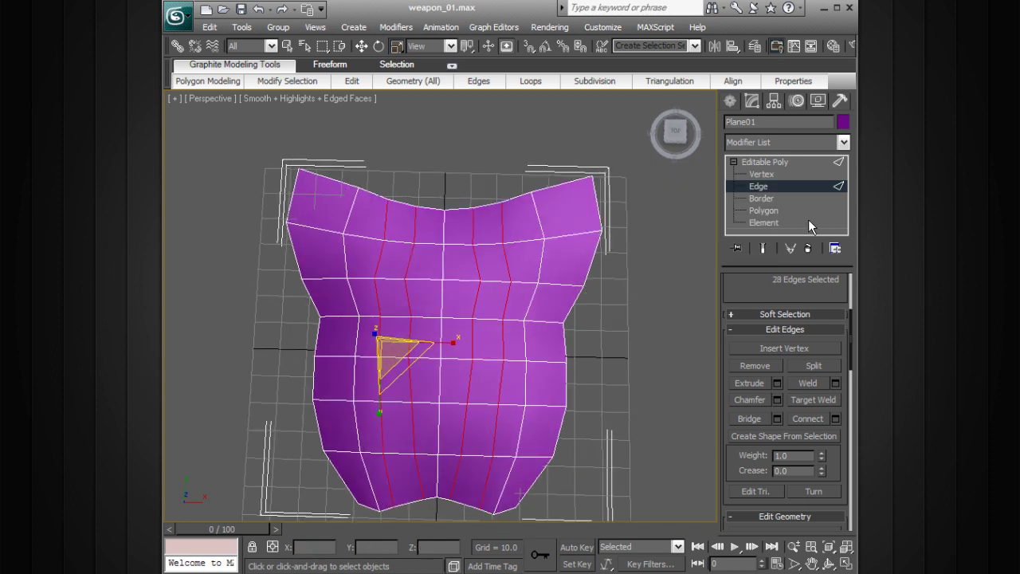
- Scale the inner chamfer vertices in the third and fourth rows inward along X toward the centre line
key("1")
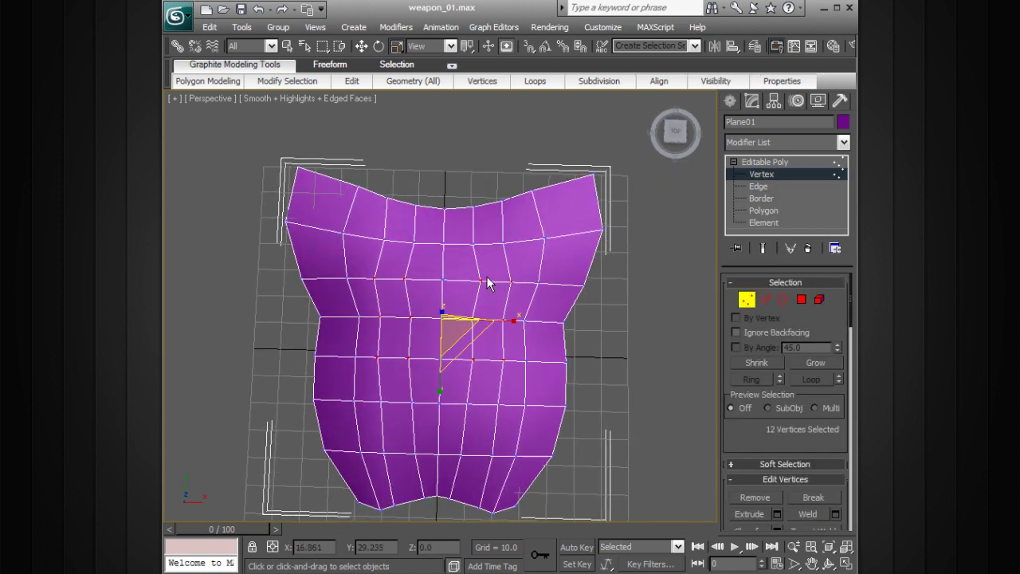
left_click_drag(488, 277, 395, 285)
left_click_drag(508, 282, 492, 282)
left_click_drag(403, 336, 482, 310)
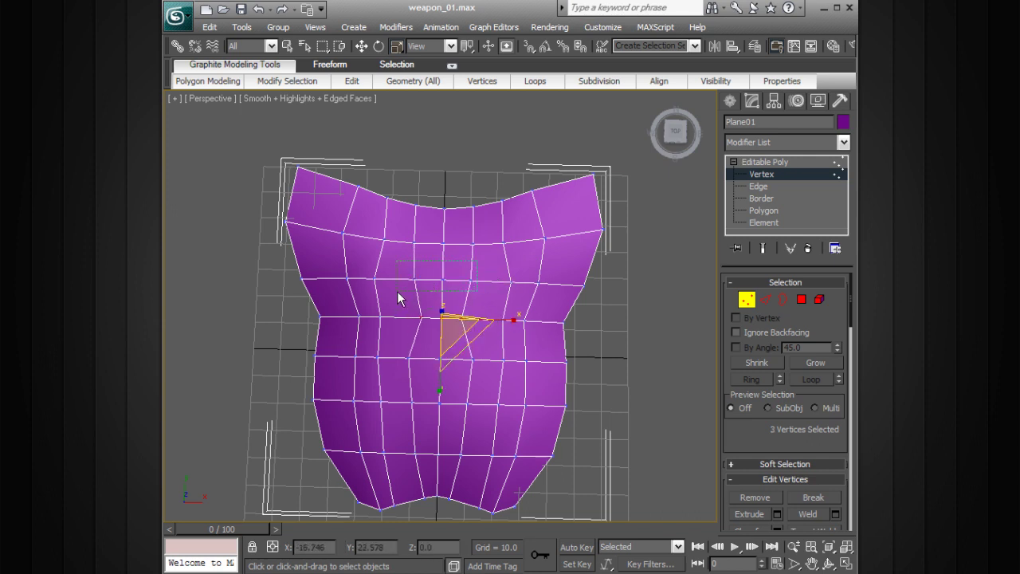
- Scale the outer chamfer vertices outward along X, the fourth-row pair to about 112% and the third-row pair likewise
left_click(503, 319)
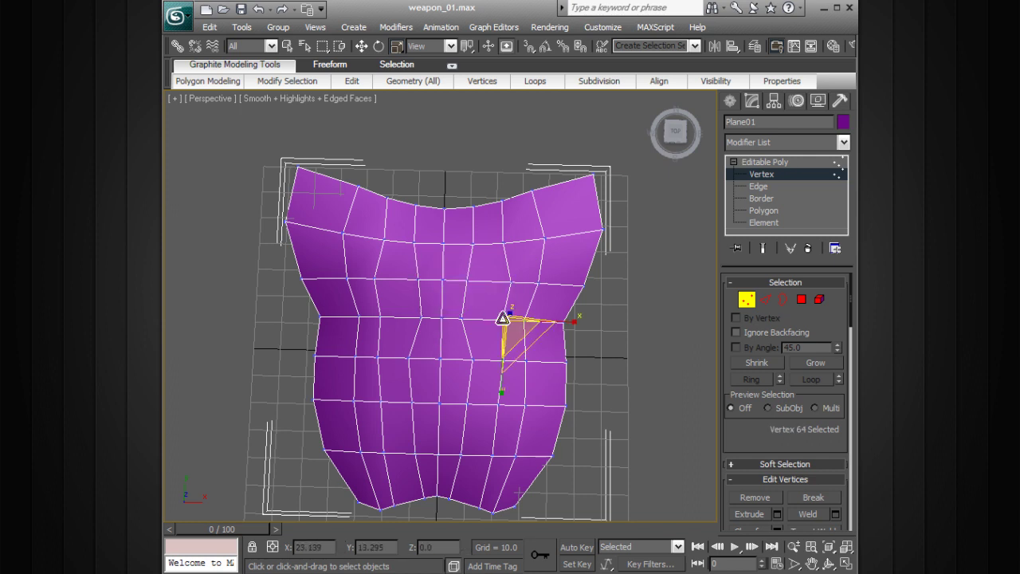
left_click(379, 317, "ctrl")
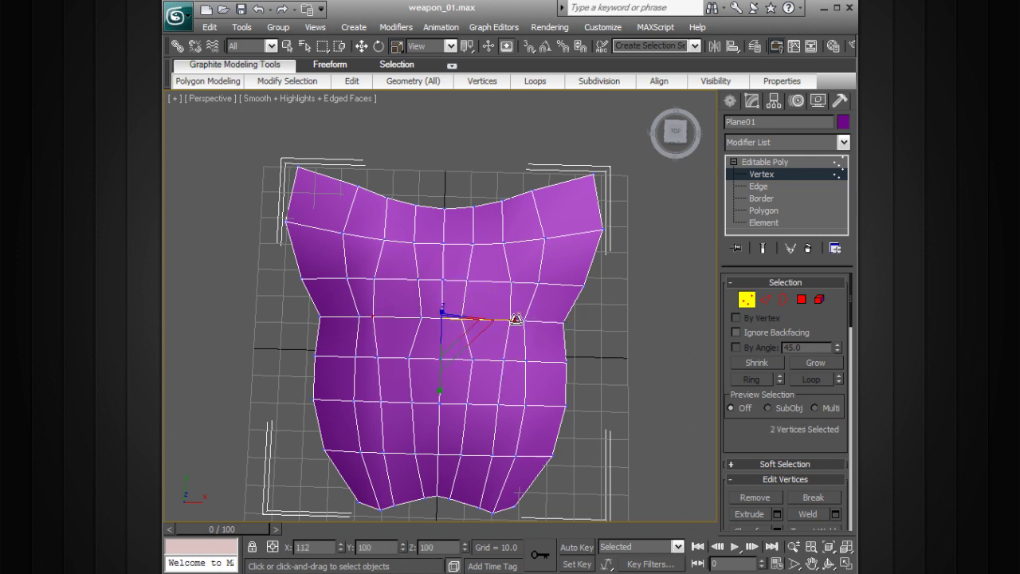
left_click(510, 281)
left_click(372, 277, "ctrl")
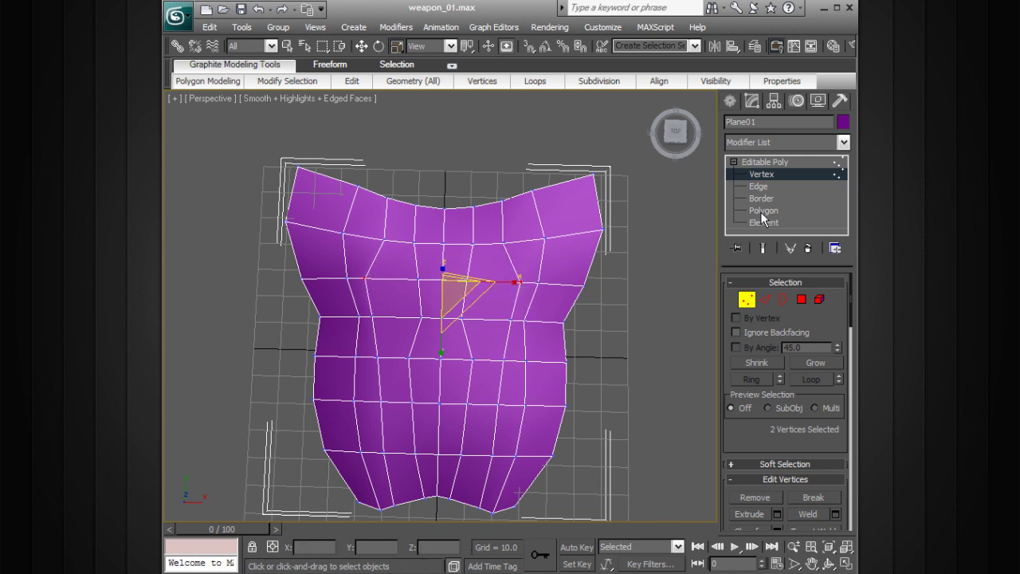
- Delete the two widened polygons between the third and fourth rows on either side of the centre to cut eye openings
key("4")
middle_click_drag(595, 323, 589, 351, "alt")
left_click(493, 296)
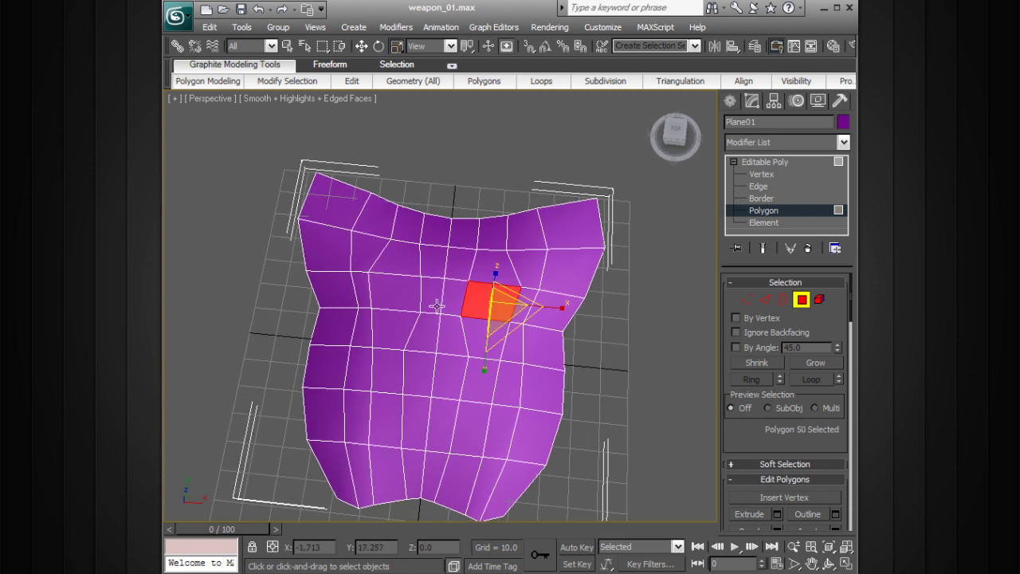
key("Delete")
left_click(412, 295)
key("Delete")
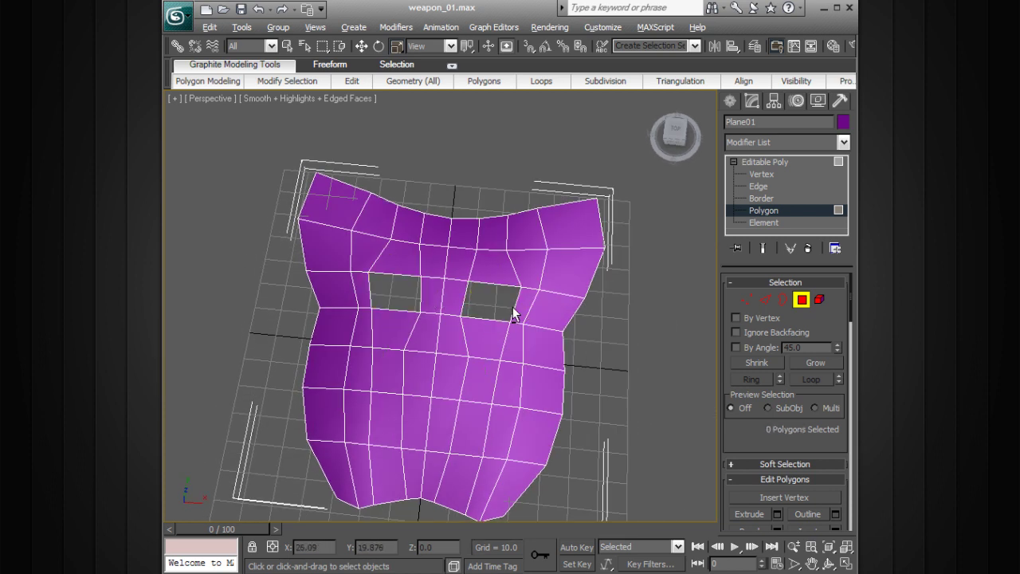
- Select the second-row vertex next to each outer edge, above the eye openings, and lower the pair to about Z 3.2
middle_click_drag(512, 314, 377, 250, "alt")
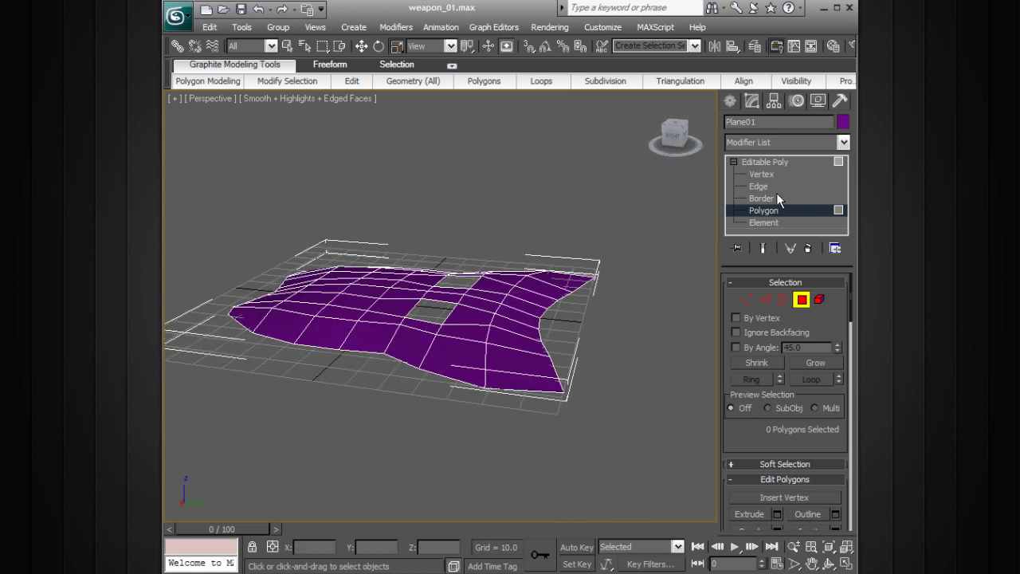
left_click(762, 175)
middle_click_drag(550, 292, 556, 361, "alt")
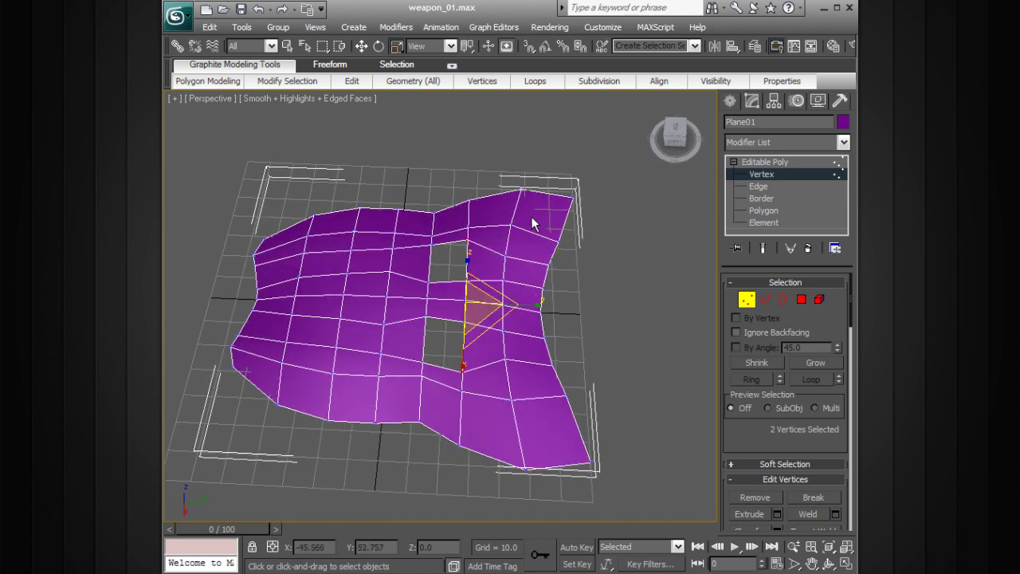
left_click(514, 396)
left_click(515, 233, "ctrl")
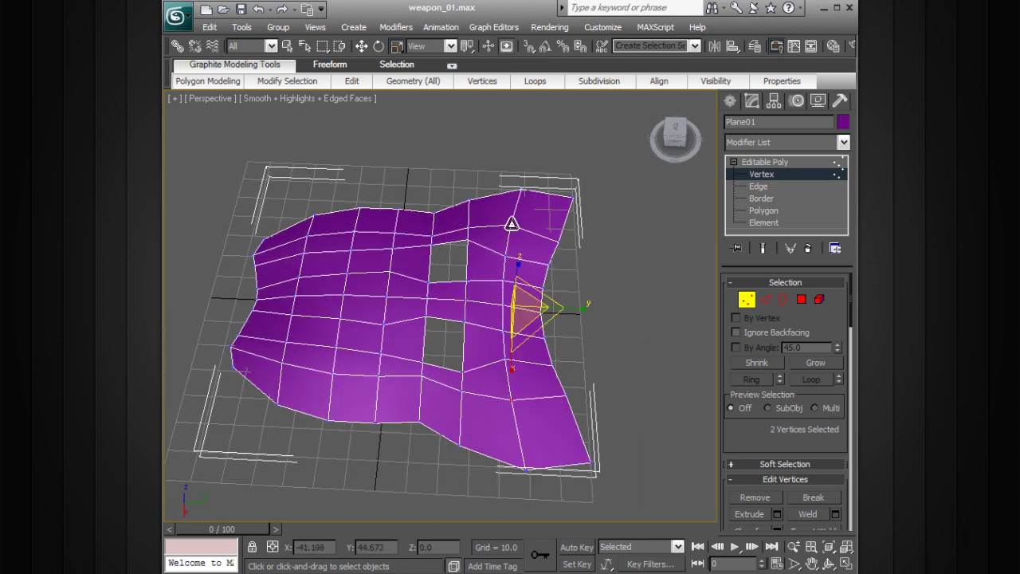
middle_click_drag(513, 224, 502, 283, "alt")
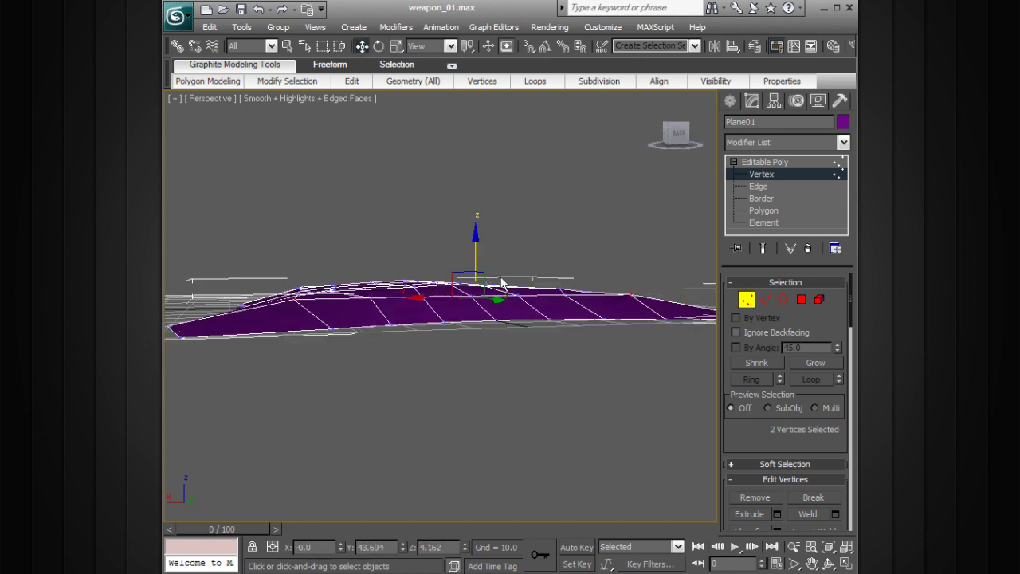
left_click_drag(476, 250, 476, 256)
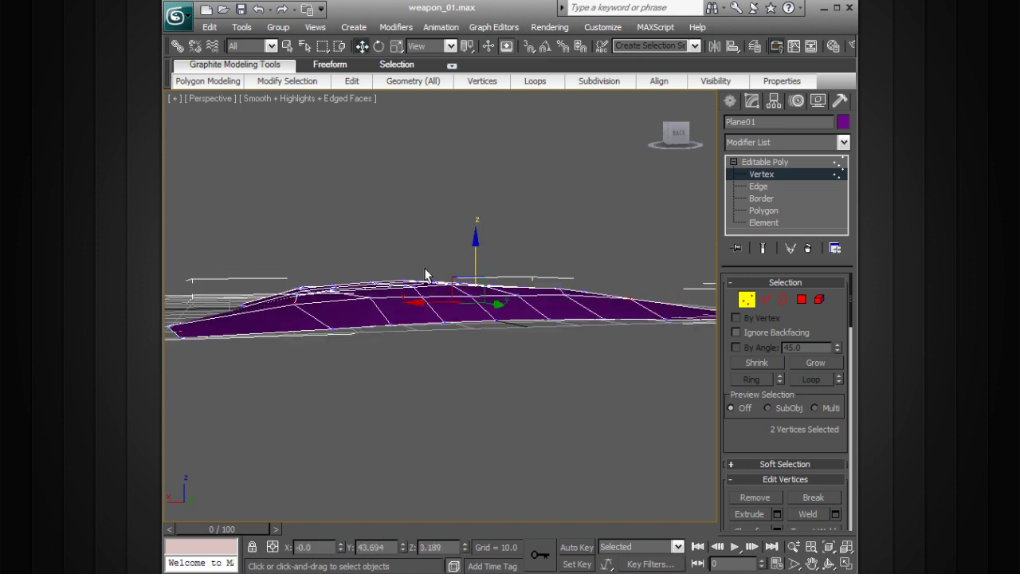
- Leave vertex editing and apply a Shell modifier to the mesh
middle_click_drag(475, 256, 671, 319, "alt")
middle_click_drag(566, 311, 430, 277, "alt")
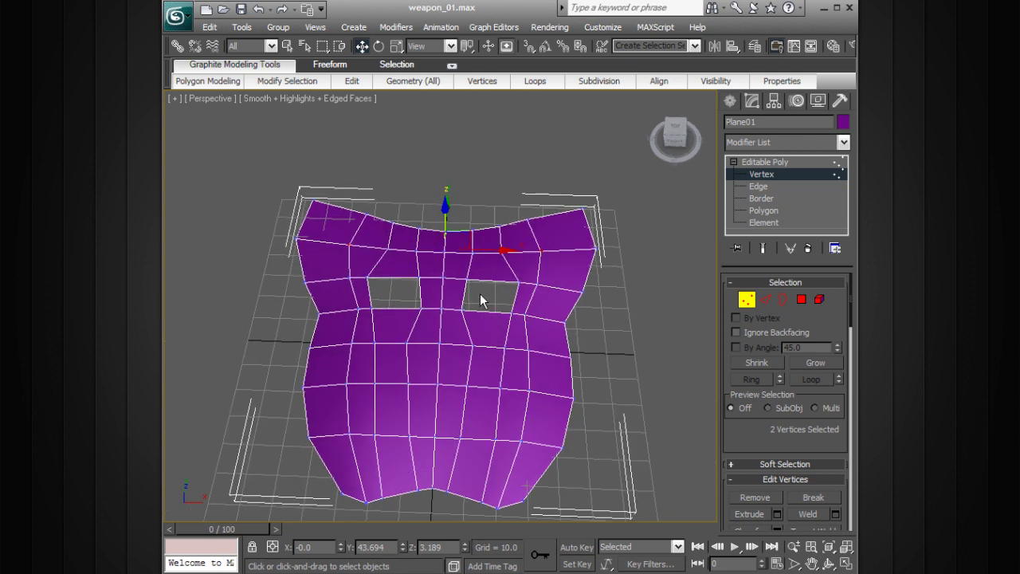
middle_click_drag(492, 293, 375, 283, "alt")
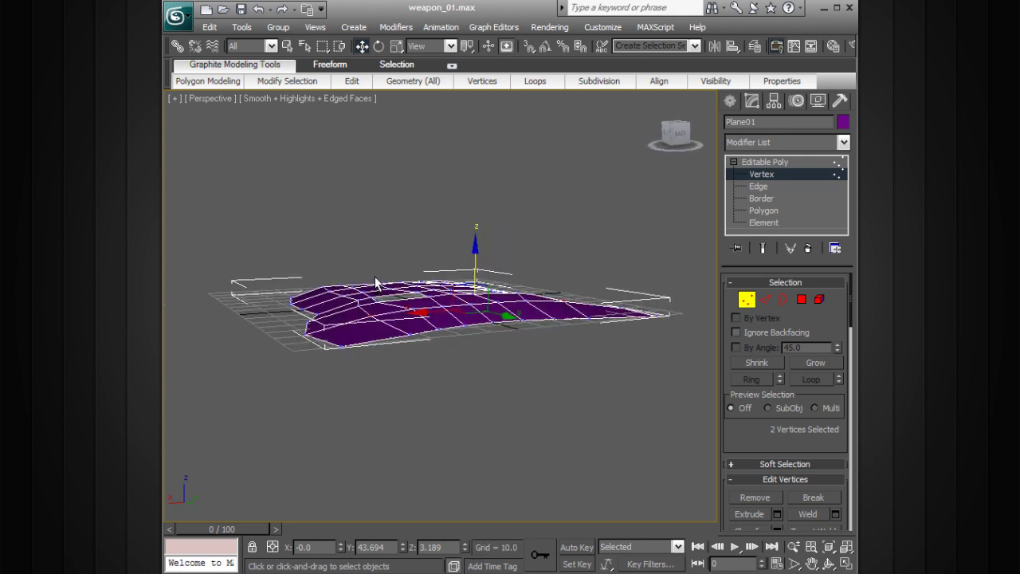
middle_click_drag(358, 273, 546, 343, "alt")
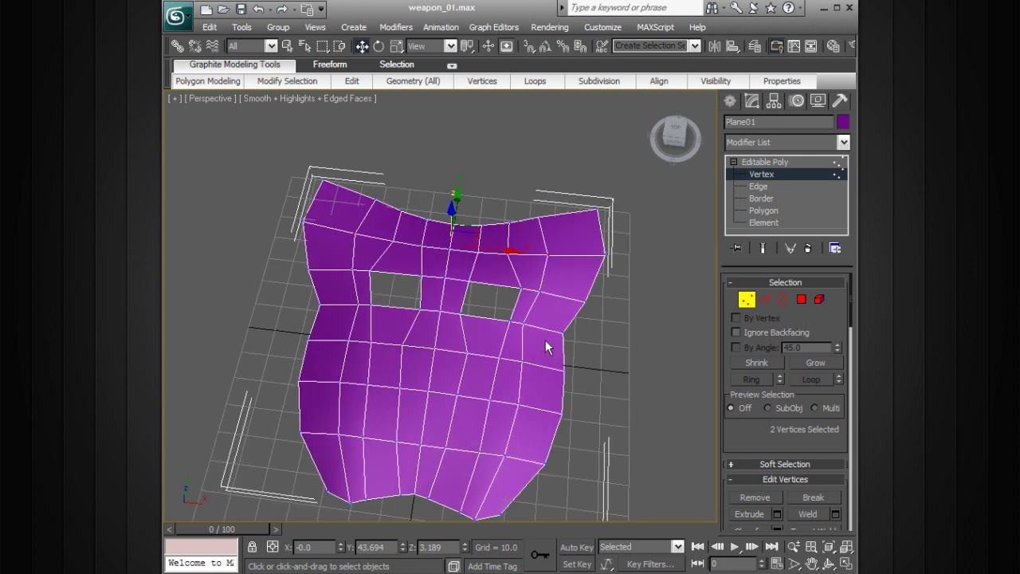
left_click(771, 160)
middle_click_drag(714, 182, 558, 238, "alt")
left_click(843, 142)
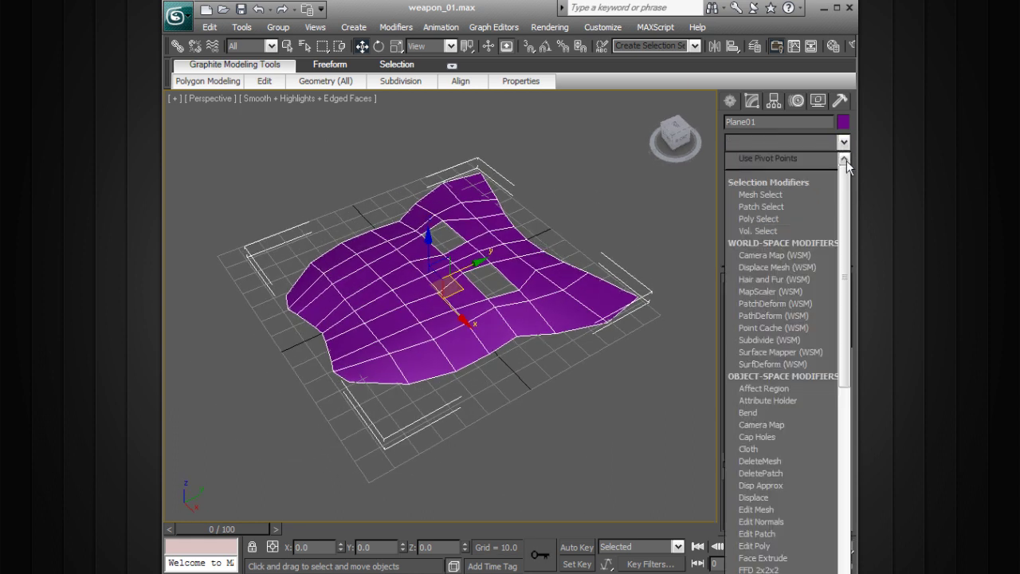
left_click_drag(847, 175, 838, 384)
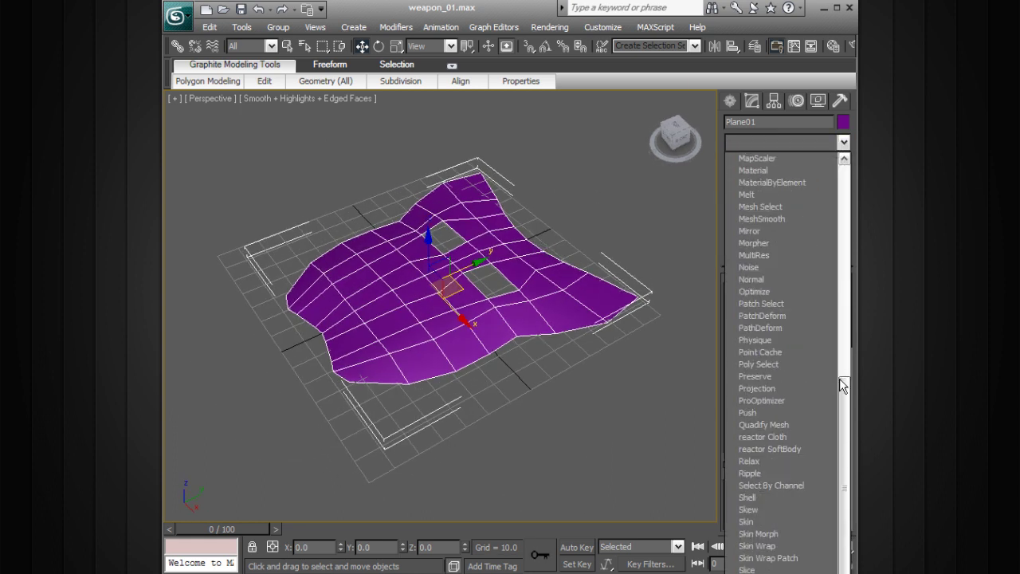
left_click(802, 495)
- Set the Shell modifier's outer amount to about 9.28
middle_click_drag(647, 251, 654, 199, "alt")
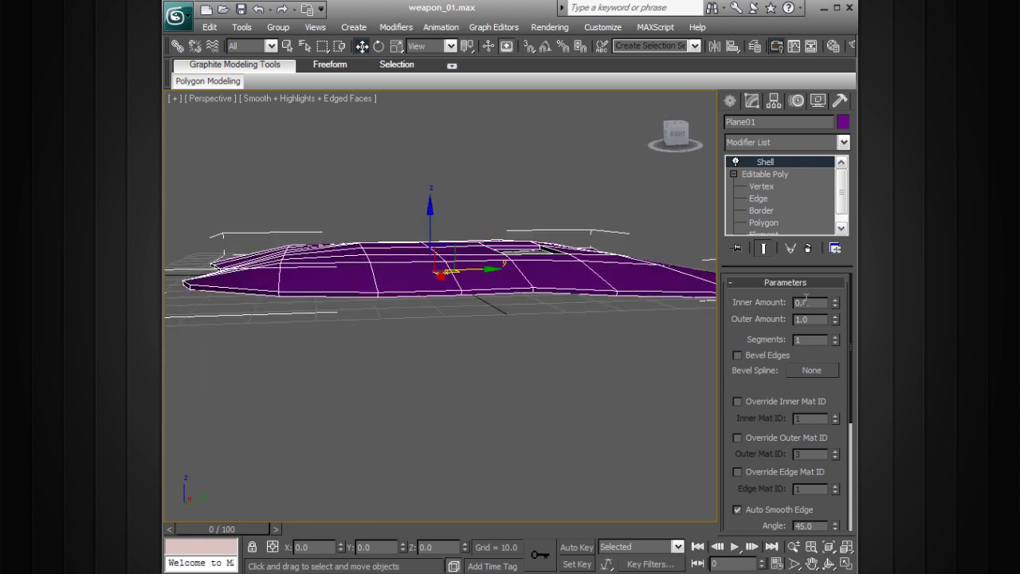
left_click_drag(836, 319, 816, 110)
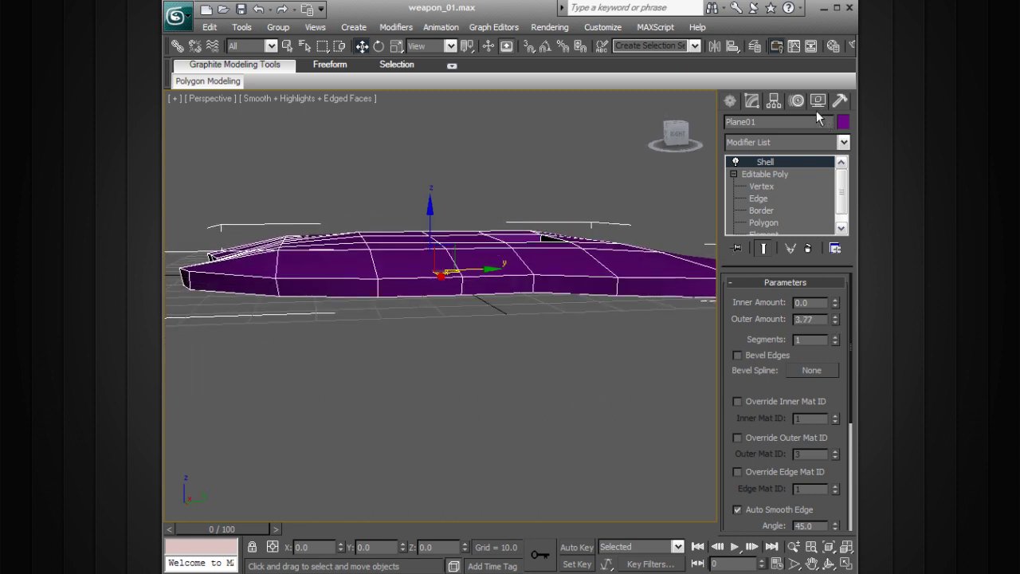
left_click_drag(835, 323, 801, 158)
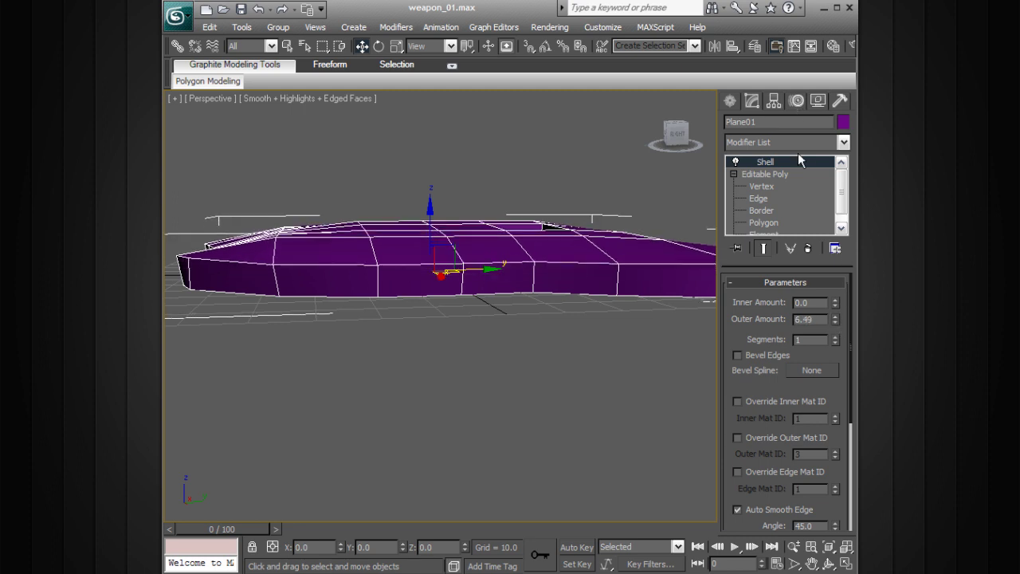
left_click_drag(835, 320, 819, 207)
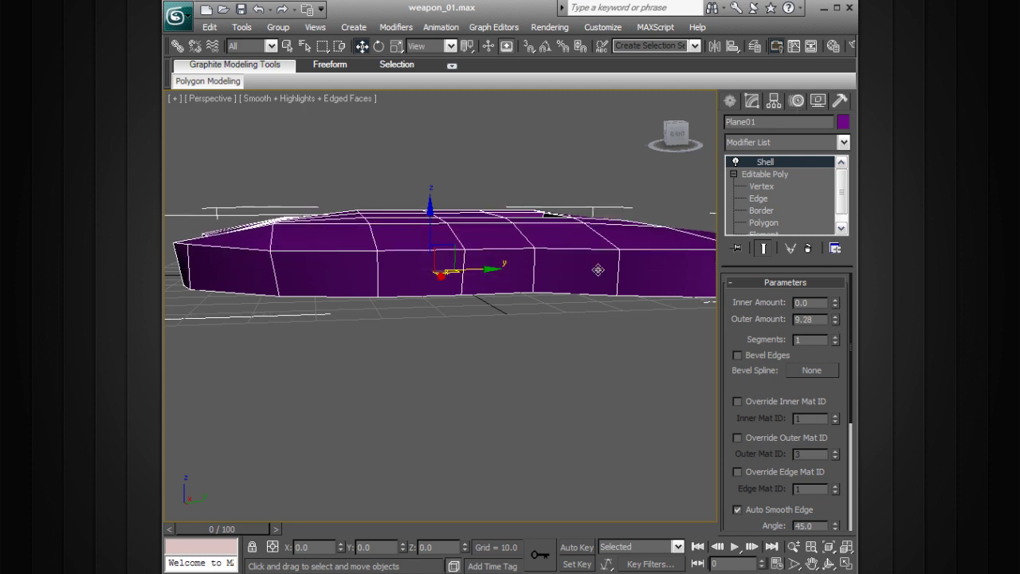
- Set the Shell modifier's outer amount to 9.99
middle_click_drag(597, 269, 503, 299, "alt")
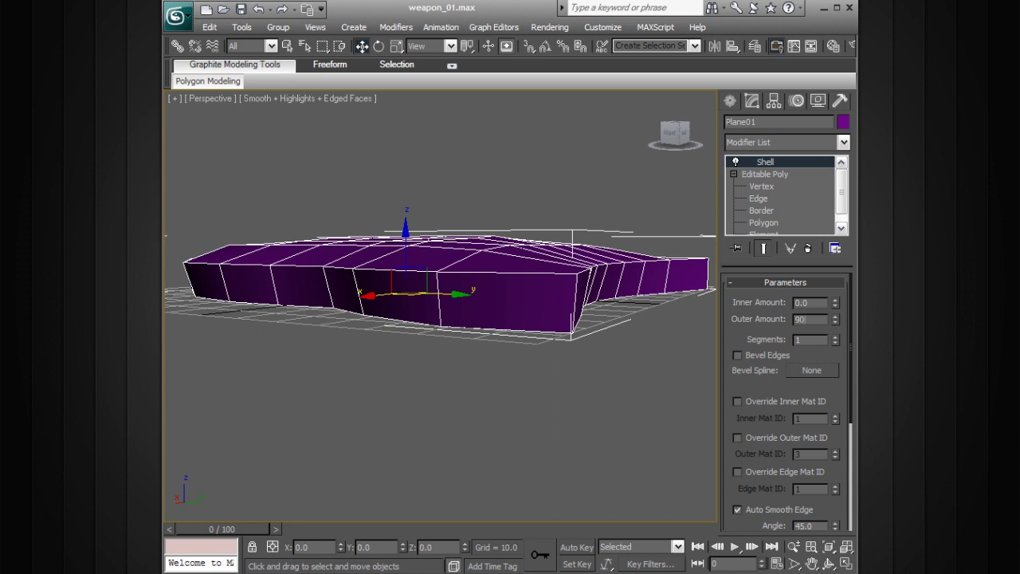
type("10")
key("Return")
middle_click_drag(698, 341, 728, 316, "alt")
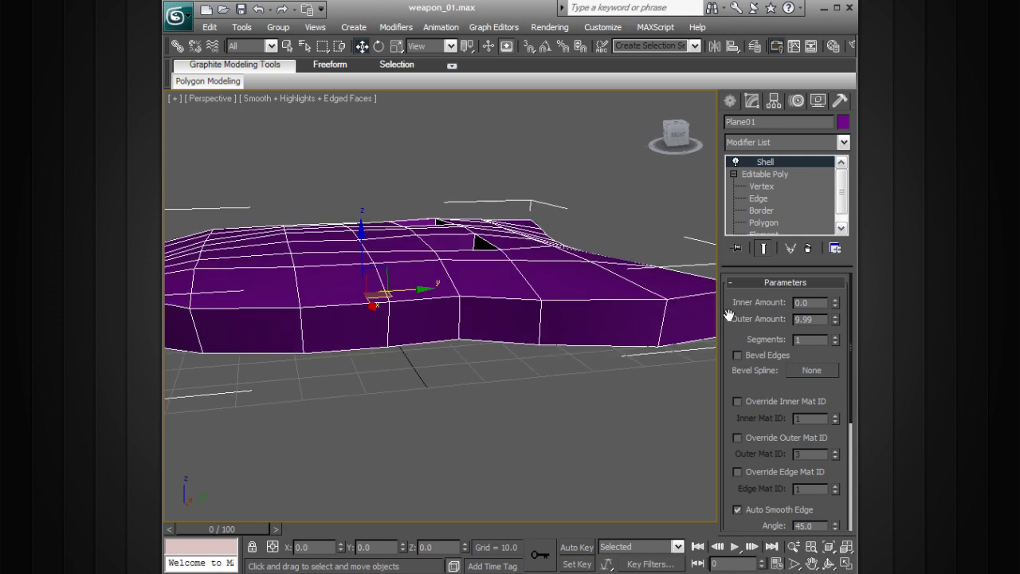
middle_click_drag(572, 344, 556, 308, "alt")
scroll(598, 295, "down", 2)
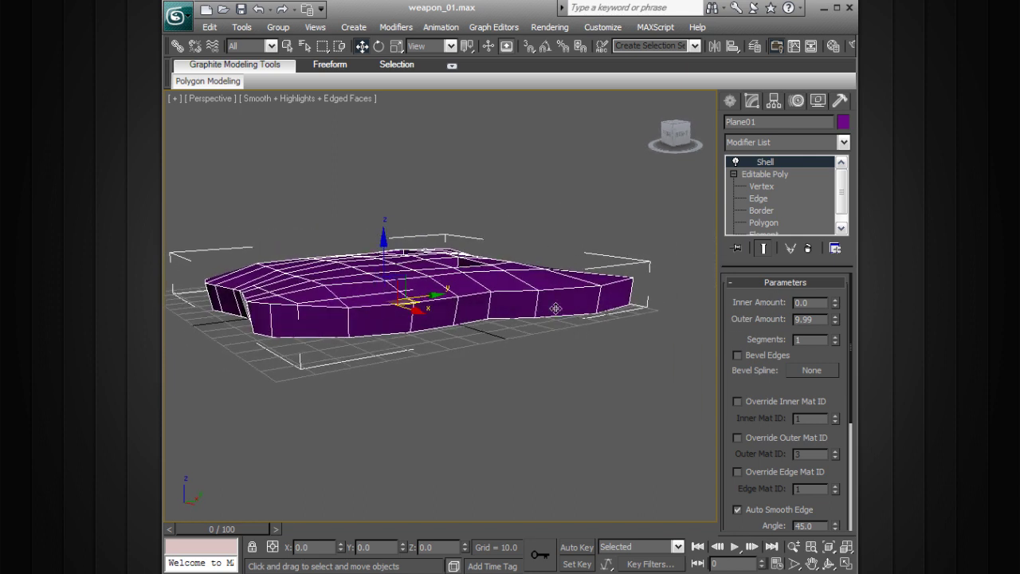
- Collapse the Shell modifier into the mesh and convert the object to Editable Poly
left_click(733, 173)
middle_click_drag(685, 195, 696, 216, "alt")
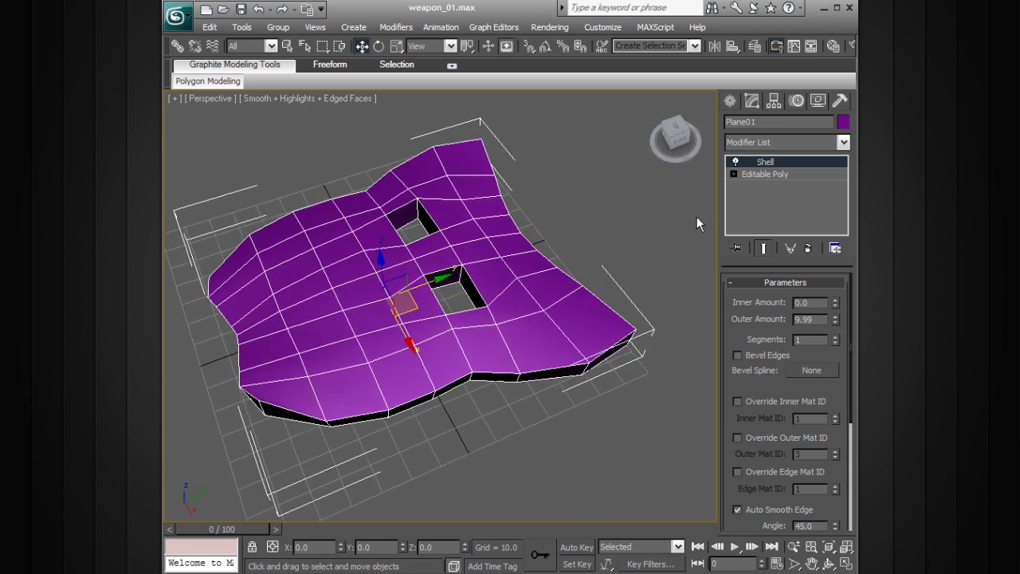
right_click(768, 166)
left_click(789, 280)
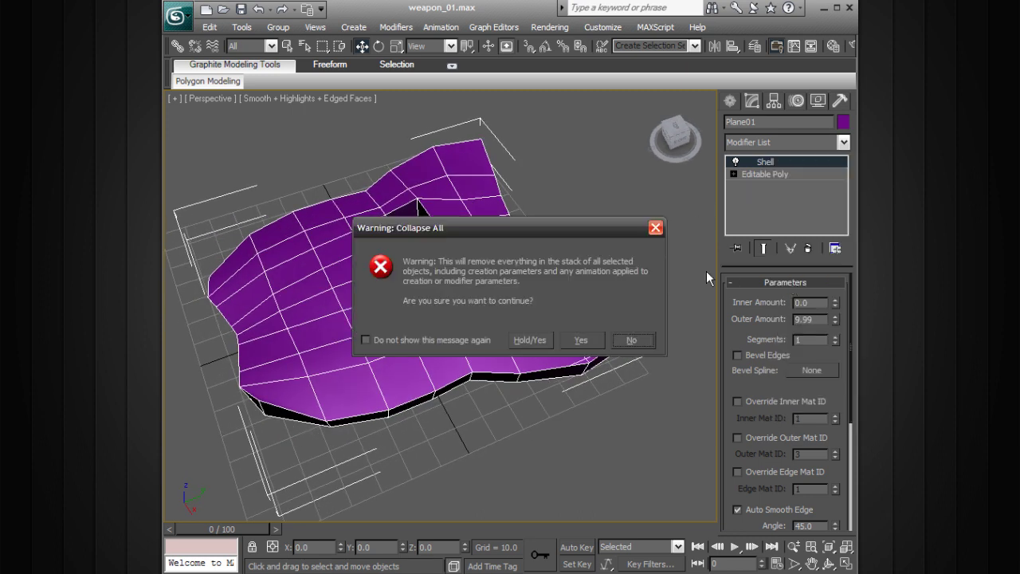
left_click(595, 341)
right_click(744, 161)
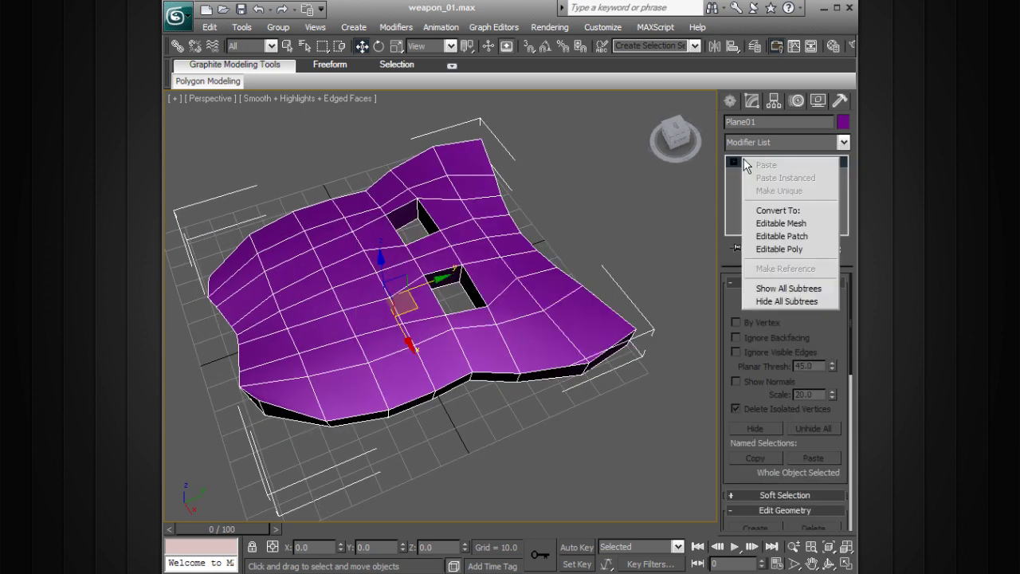
left_click(761, 238)
middle_click_drag(558, 279, 492, 198, "alt")
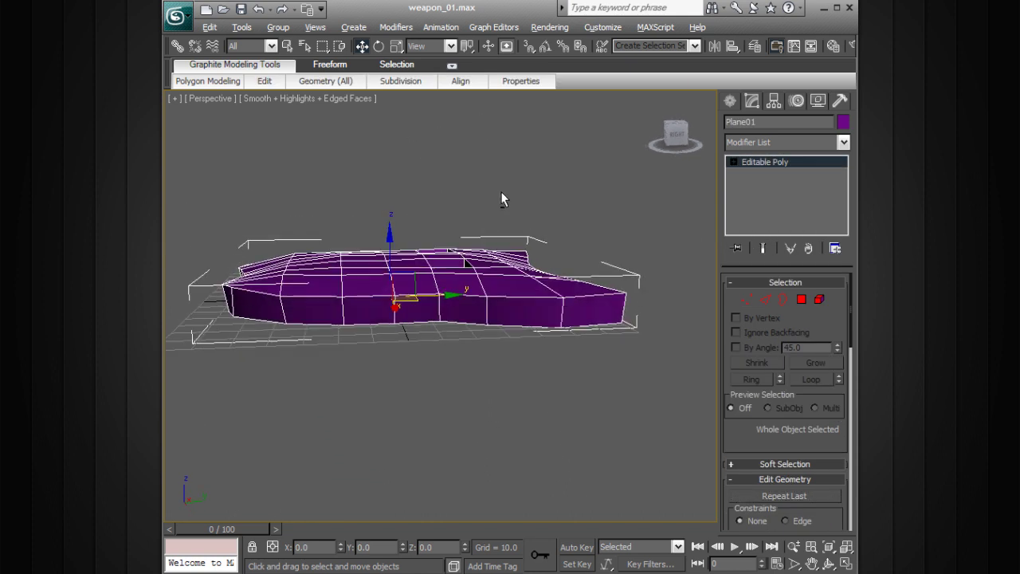
- Select the nine lower vertices along the end opposite the eye openings and move them outward to about Y -67.65
key("alt+w")
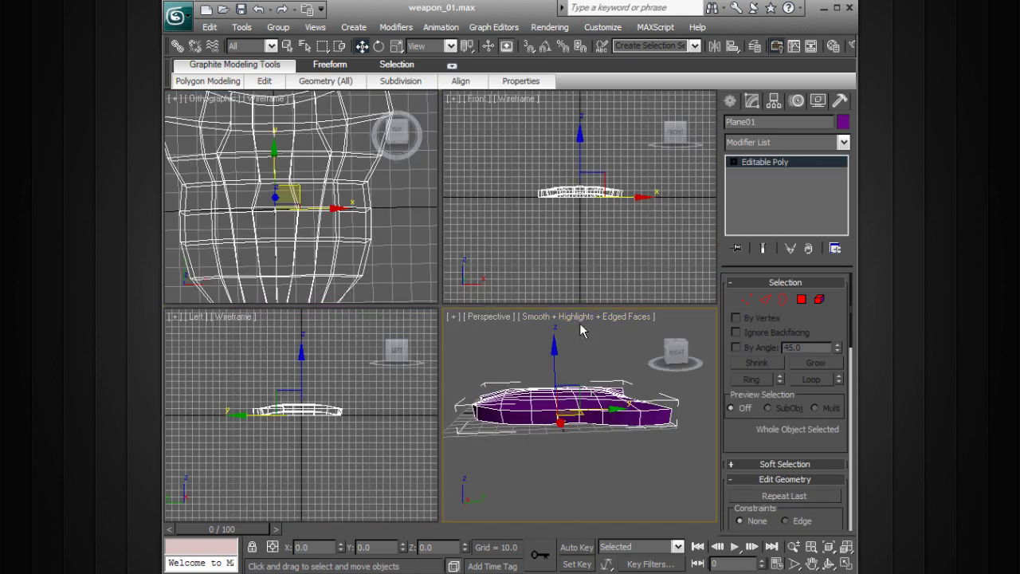
left_click(762, 175)
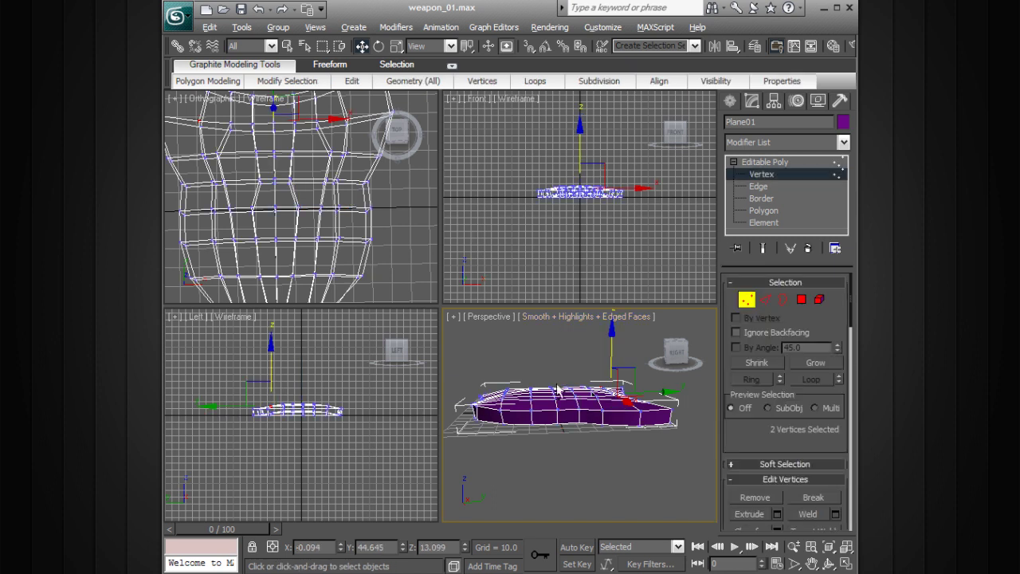
middle_click_drag(550, 390, 489, 399, "alt")
key("alt+w")
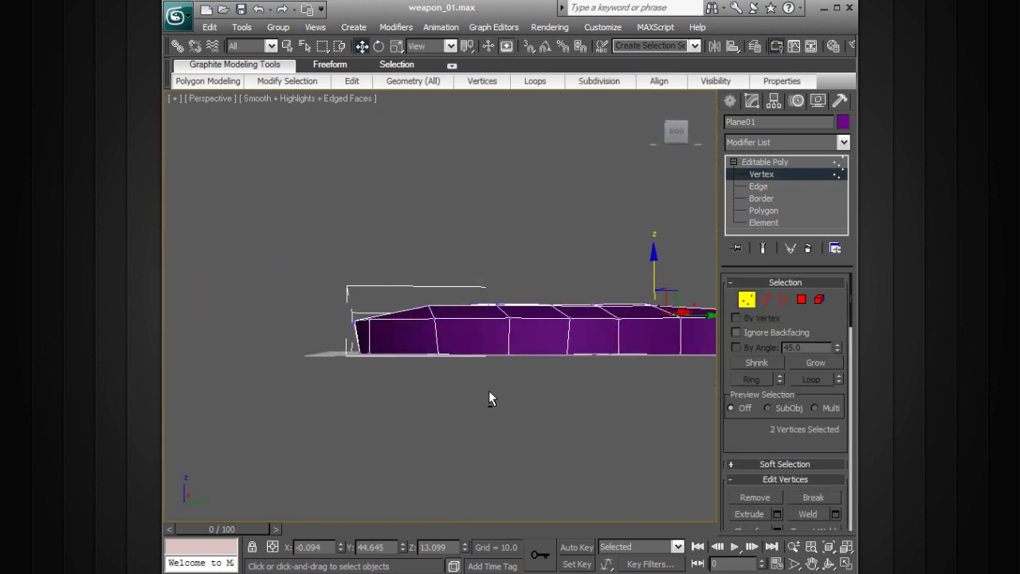
left_click_drag(369, 341, 322, 380)
middle_click_drag(284, 387, 364, 413, "alt")
left_click_drag(448, 374, 403, 375)
middle_click_drag(403, 376, 460, 323, "alt")
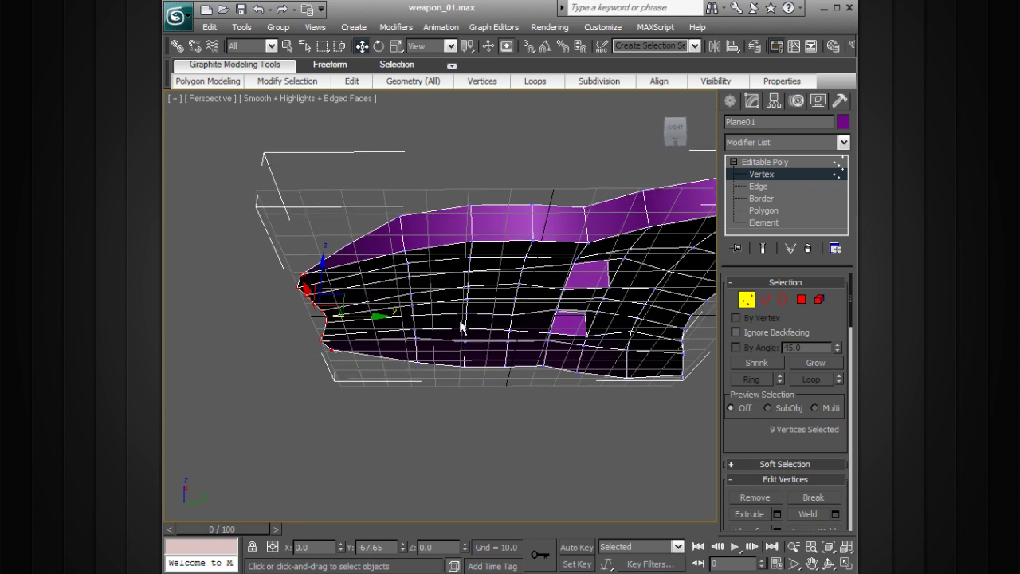
- Select the seven lower rim vertices along each long side and scale them outward along X so the side walls flare
left_click(405, 244)
left_click(419, 360, "ctrl")
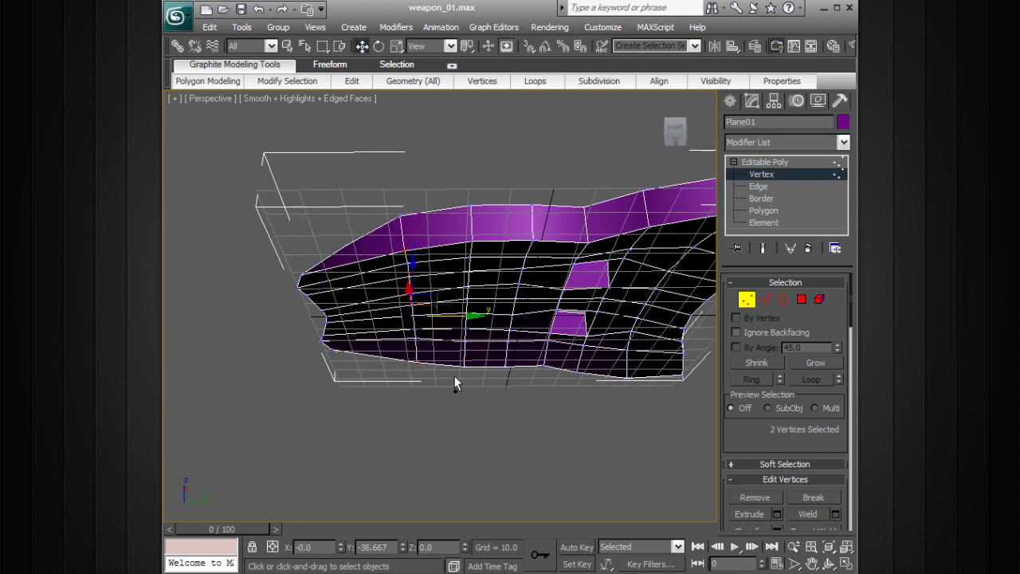
left_click(501, 373, "ctrl")
left_click(532, 241, "ctrl")
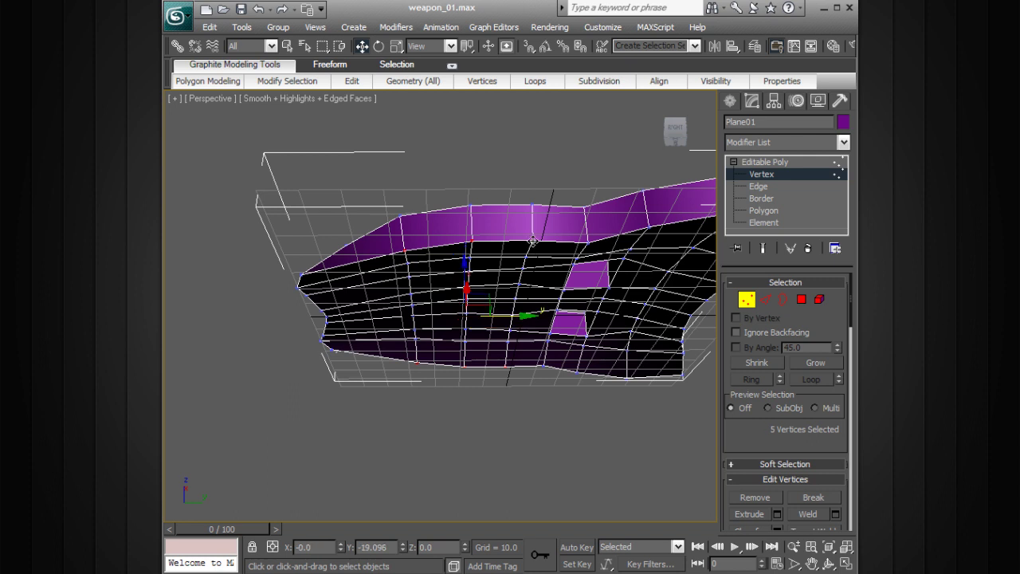
left_click(587, 244, "ctrl")
left_click(649, 234, "ctrl")
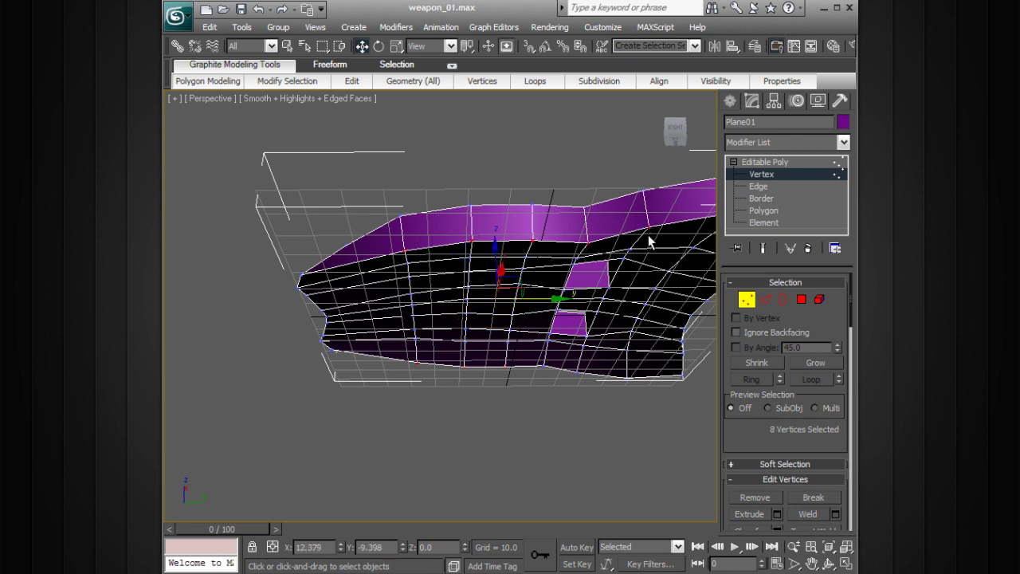
left_click(554, 365, "ctrl")
left_click(585, 369, "ctrl")
left_click(634, 378, "ctrl")
left_click(689, 375, "ctrl")
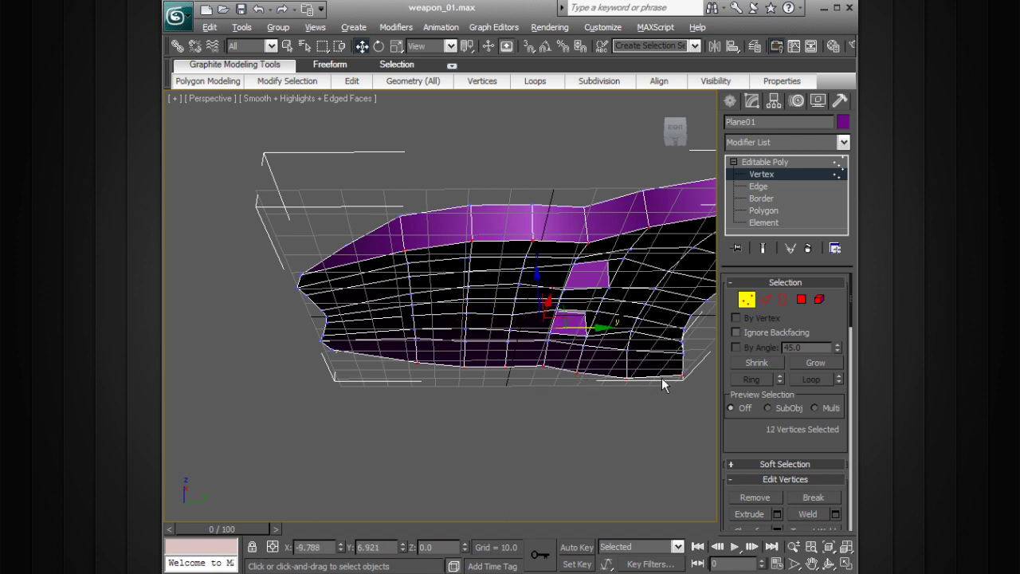
middle_click_drag(662, 385, 599, 372, "alt")
left_click(587, 282, "ctrl")
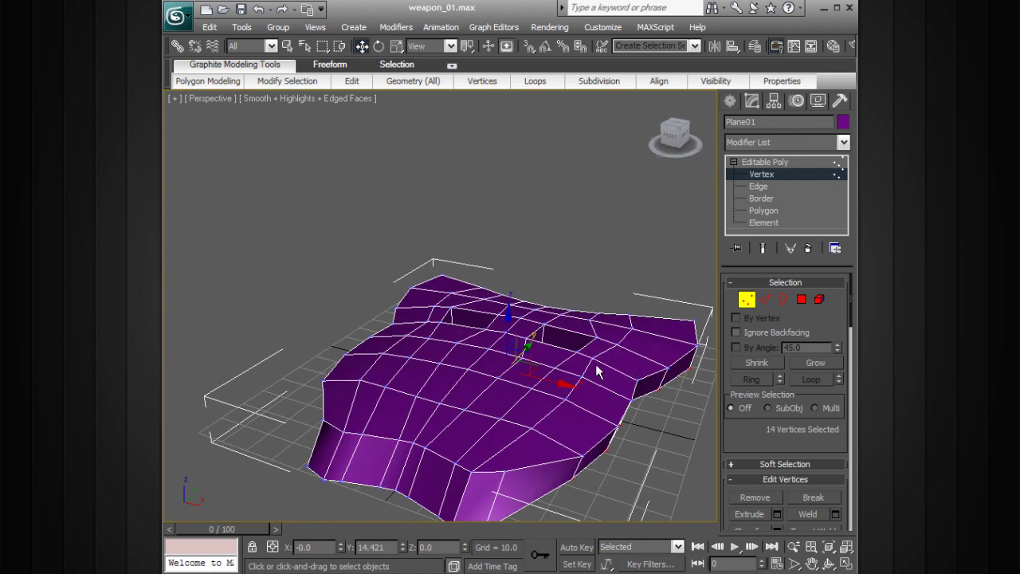
key("r")
left_click_drag(577, 383, 587, 392)
middle_click_drag(587, 393, 616, 391, "alt")
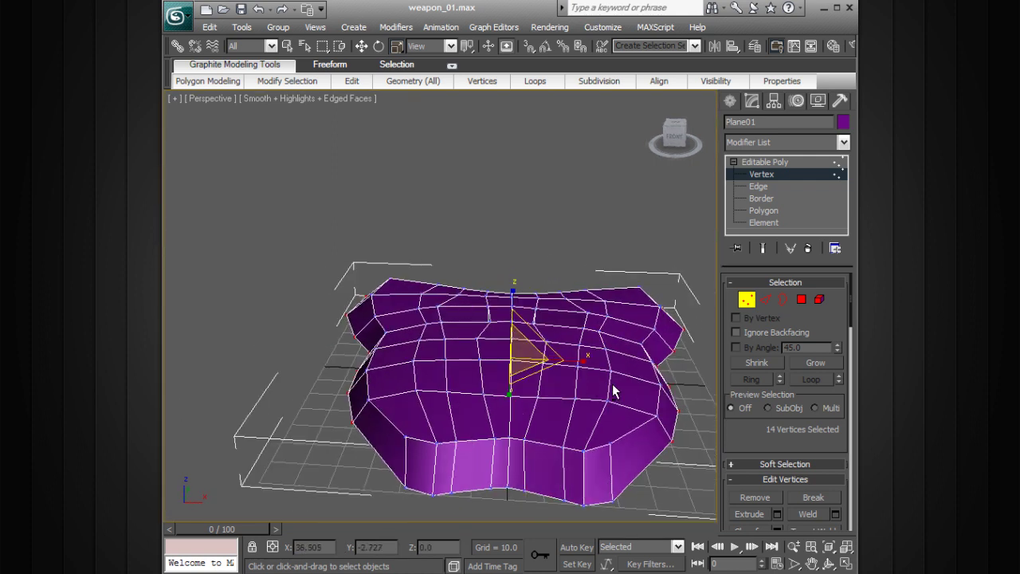
- Select the nine upper vertices along the edge nearest the eye openings and move them along Y to about 65.35
middle_click_drag(586, 360, 592, 330, "alt")
left_click_drag(592, 329, 509, 378)
middle_click_drag(509, 379, 549, 338, "alt")
left_click_drag(592, 296, 510, 329)
middle_click_drag(533, 332, 511, 367, "alt")
key("w")
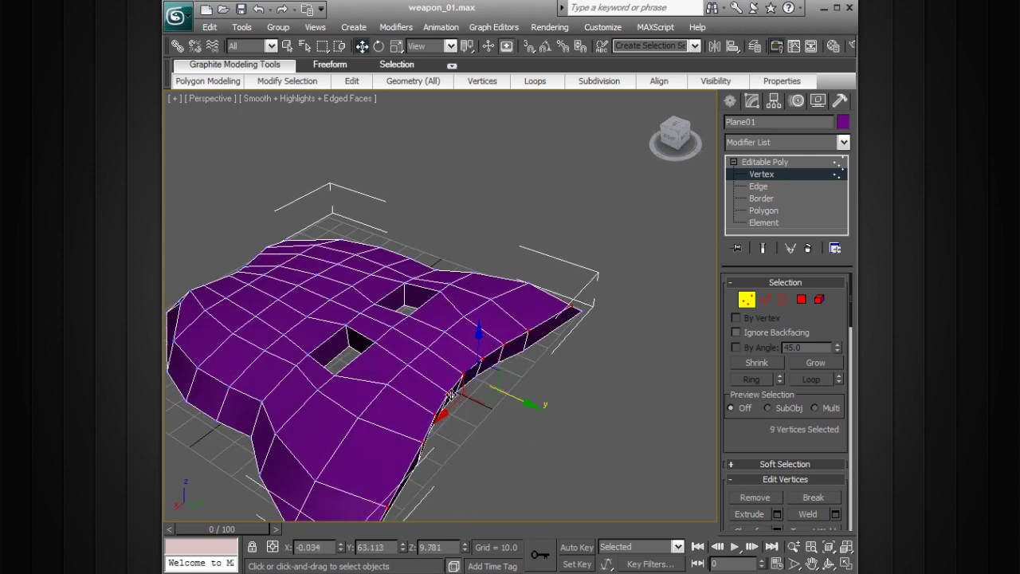
middle_click_drag(574, 327, 640, 264, "alt")
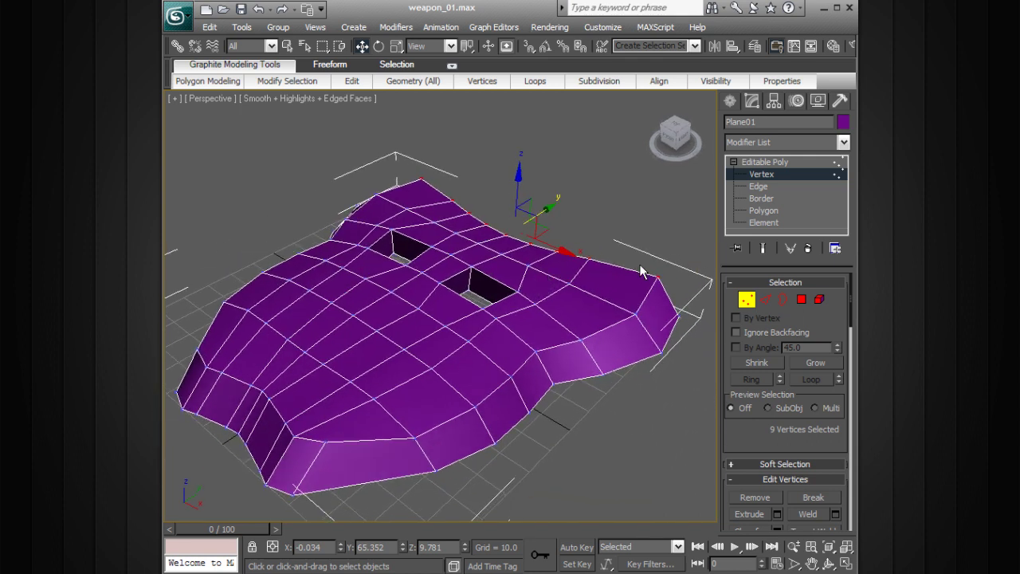
- Leave vertex editing and add an edge loop around the middle of the outer side wall with SwiftLoop
left_click(764, 163)
middle_click_drag(631, 193, 613, 223, "alt")
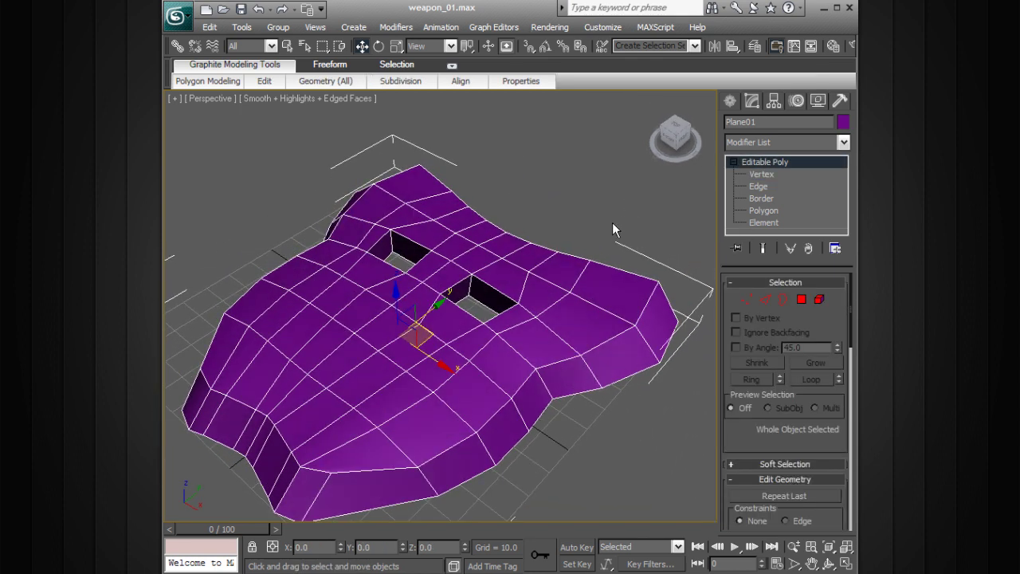
left_click(452, 67)
left_click(452, 66)
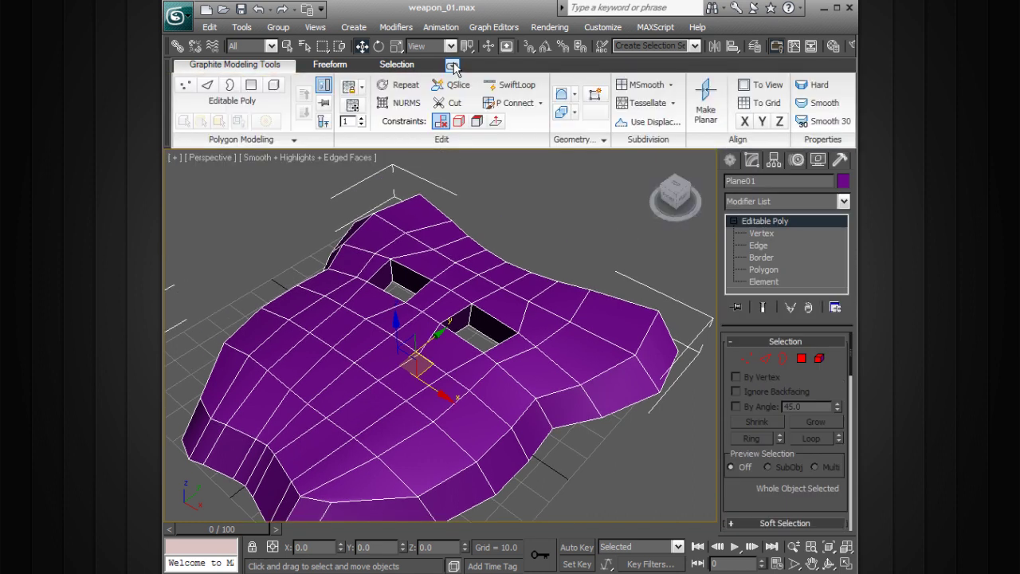
left_click(510, 85)
middle_click_drag(590, 283, 606, 371, "alt")
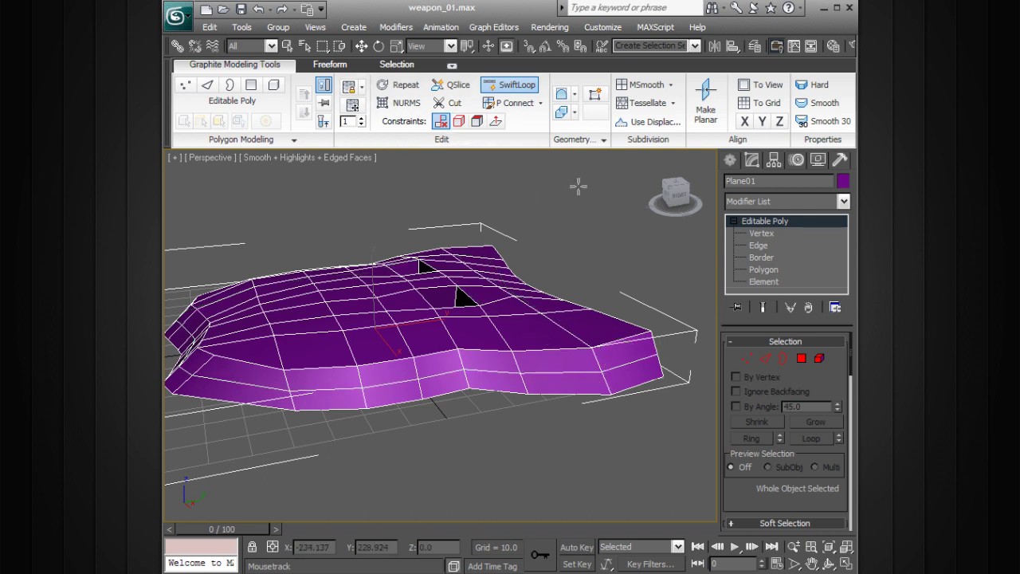
- Select the 14 lower side-wall polygons running around the eye end and its two flared corners
left_click(773, 271)
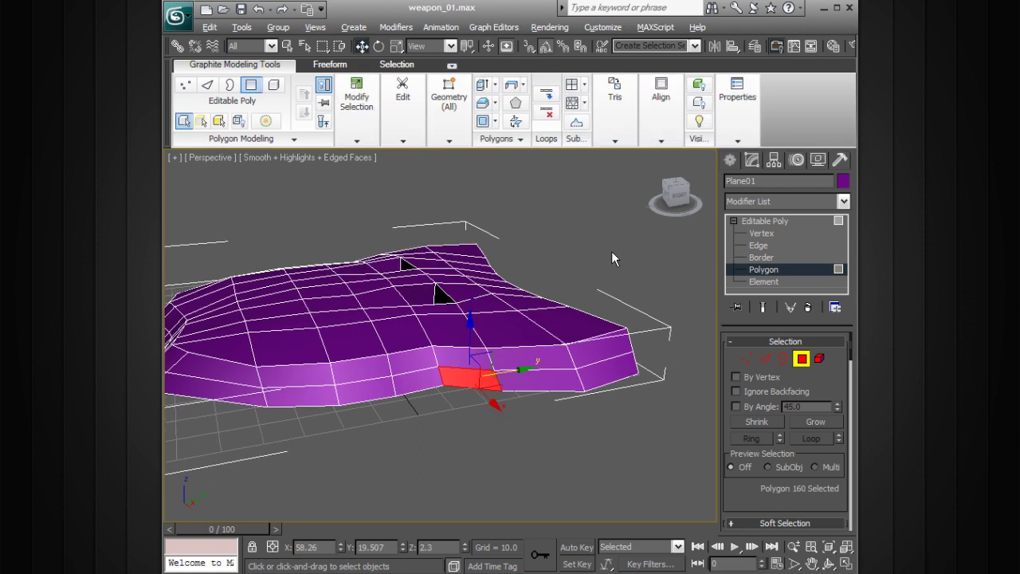
left_click(533, 371, "ctrl")
left_click(577, 367, "ctrl")
middle_click_drag(586, 363, 383, 344, "alt")
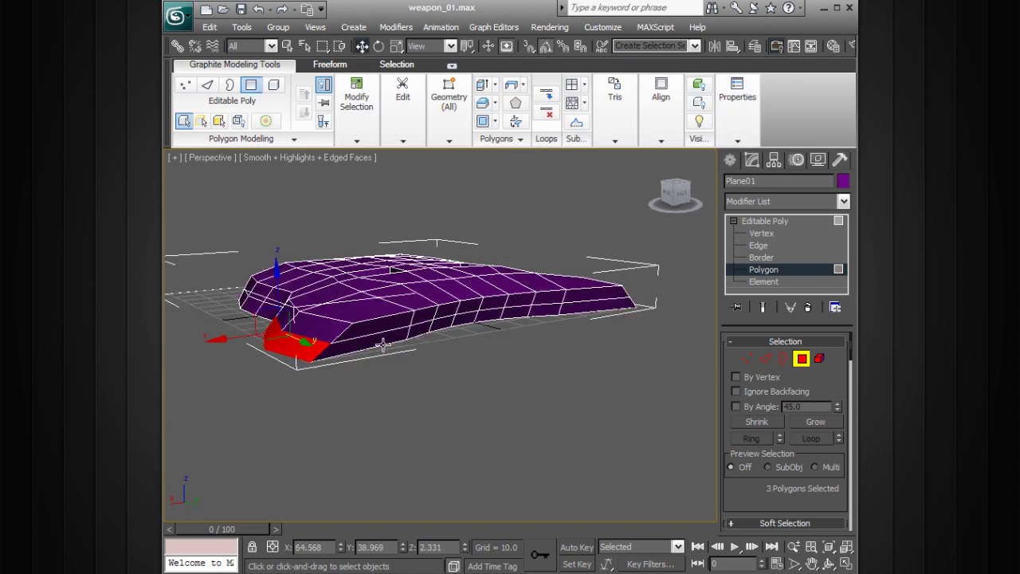
left_click(381, 338, "ctrl")
left_click(435, 328, "ctrl")
left_click(469, 318, "ctrl")
left_click(491, 316, "ctrl")
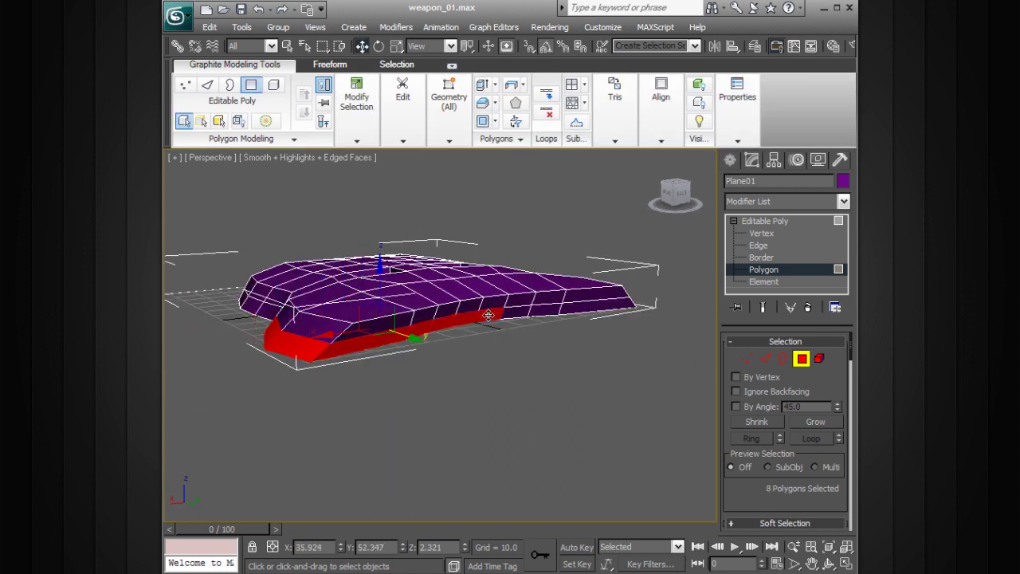
left_click(522, 313, "ctrl")
left_click(550, 312, "ctrl")
left_click(582, 309, "ctrl")
middle_click_drag(583, 308, 485, 318, "alt")
left_click(480, 333, "ctrl")
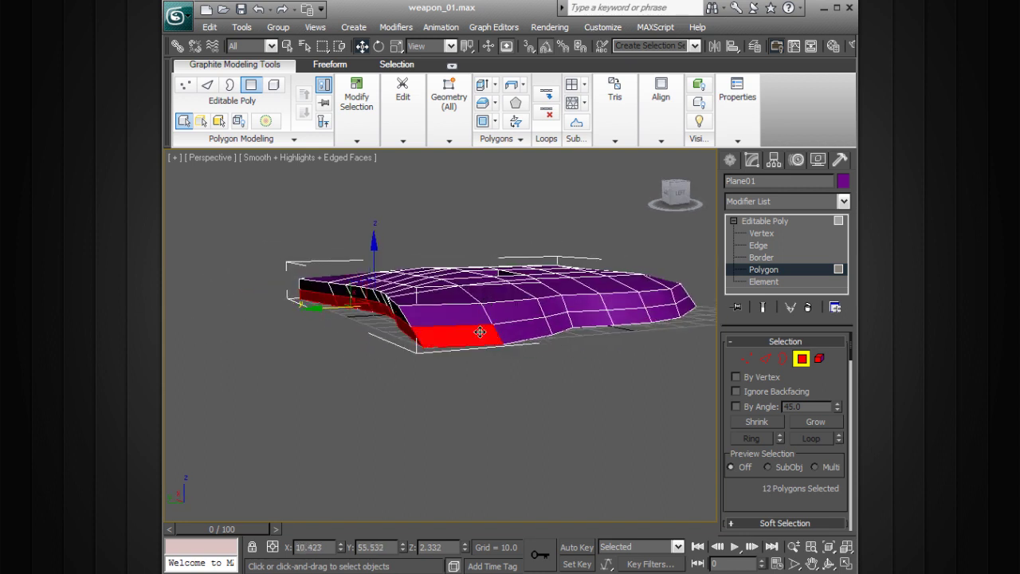
left_click(517, 327, "ctrl")
left_click(560, 322, "ctrl")
middle_click_drag(574, 322, 544, 212, "alt")
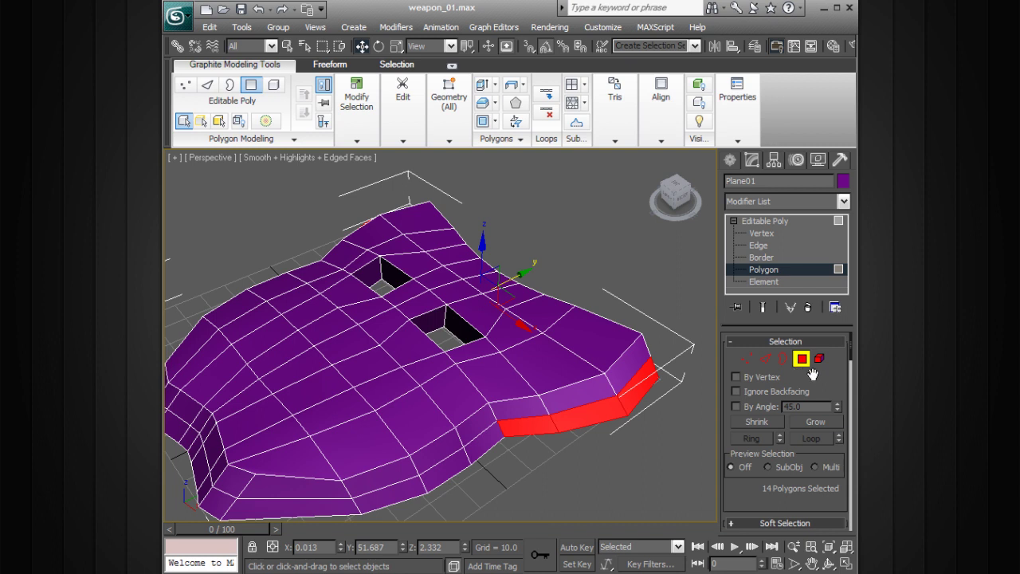
- Extrude the selected rim polygons as a Group with a height of 10, keeping the extruded faces selected
scroll(812, 375, "down", 3)
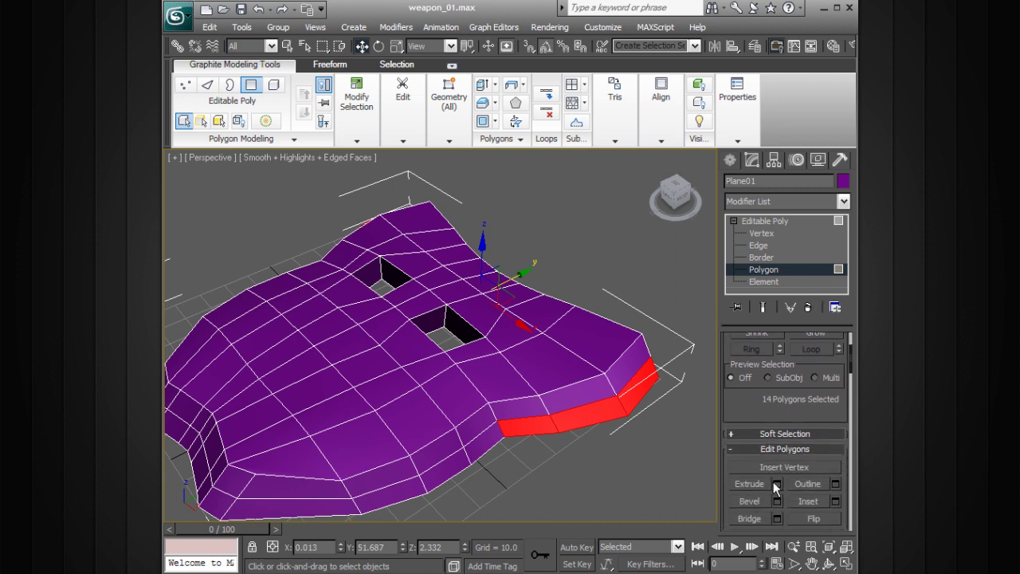
left_click(777, 483)
left_click(638, 239)
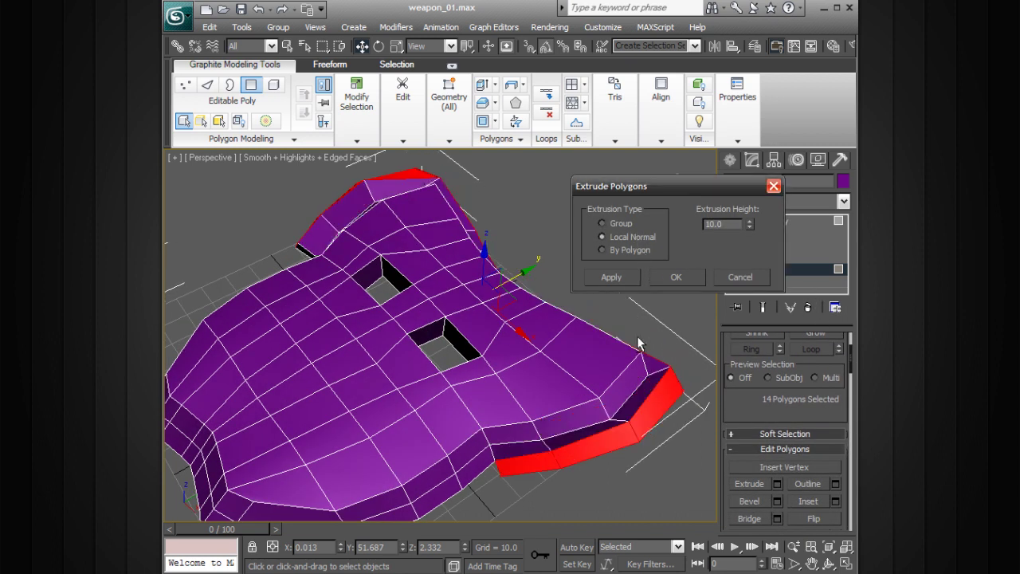
middle_click_drag(638, 339, 568, 323, "alt")
left_click(615, 237)
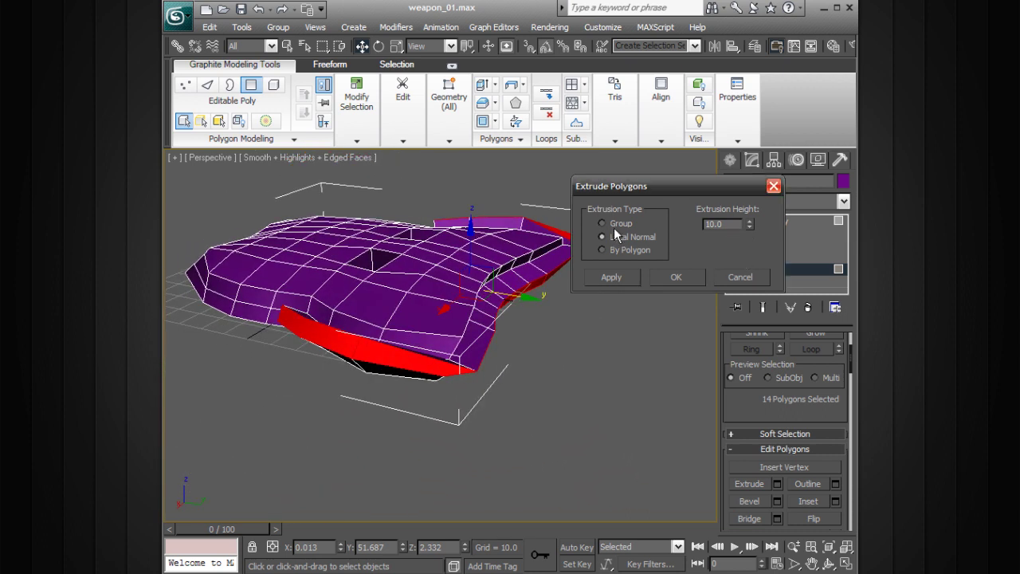
left_click(615, 226)
middle_click_drag(548, 269, 534, 311, "alt")
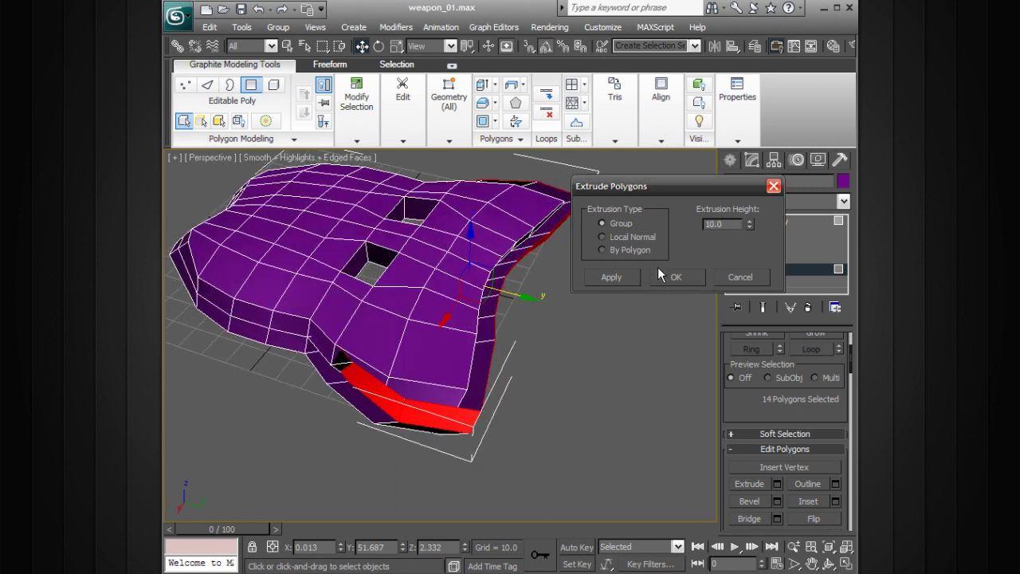
middle_click_drag(614, 324, 514, 239, "alt")
left_click(677, 276)
left_click(509, 232)
key("ctrl+z")
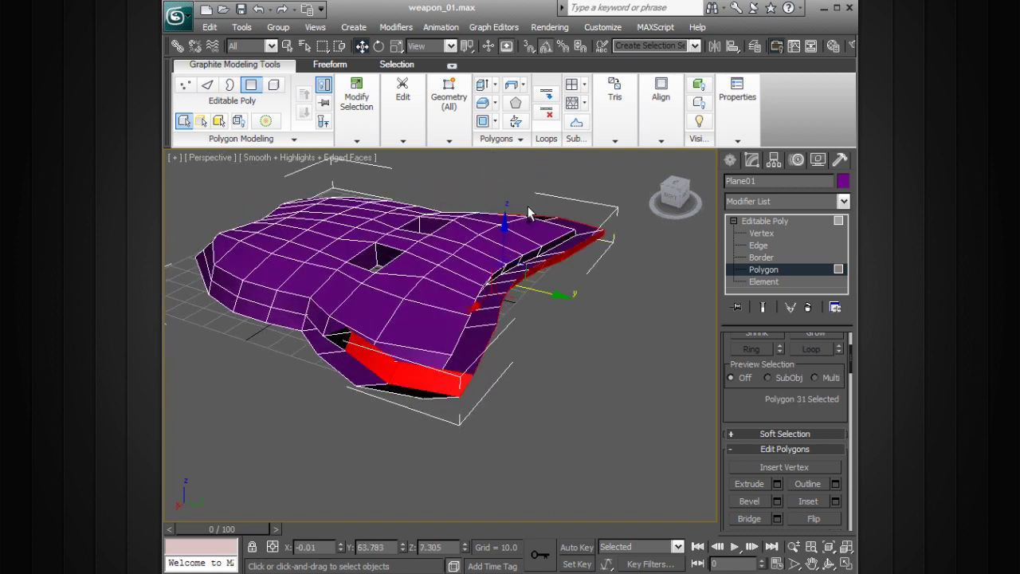
- Move the extruded rim polygons slightly down along Z and scale them slightly
left_click(508, 227)
left_click(506, 212, "shift")
left_click_drag(505, 230, 505, 242)
middle_click_drag(505, 242, 559, 285, "alt")
key("r")
left_click_drag(457, 335, 460, 339)
middle_click_drag(460, 338, 586, 276, "alt")
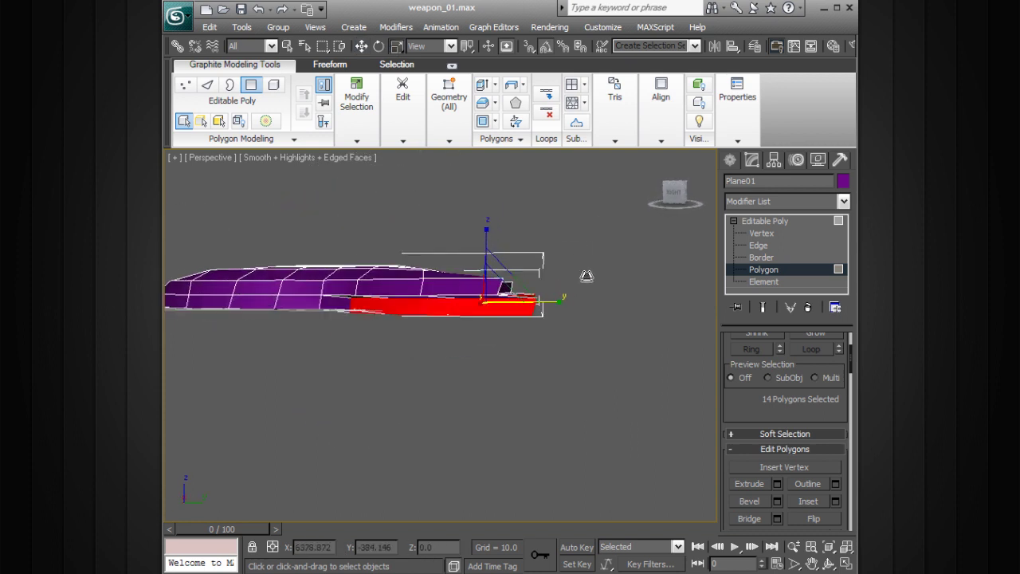
- Examine the extruded rim in the front and perspective views and clear the polygon selection
key("alt+w")
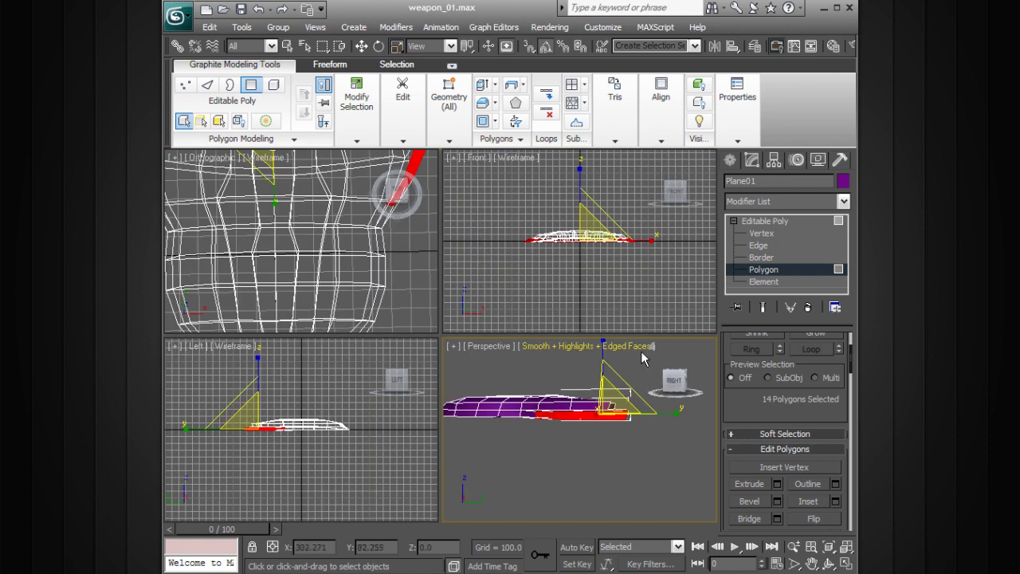
right_click(607, 282)
scroll(606, 276, "up", 3)
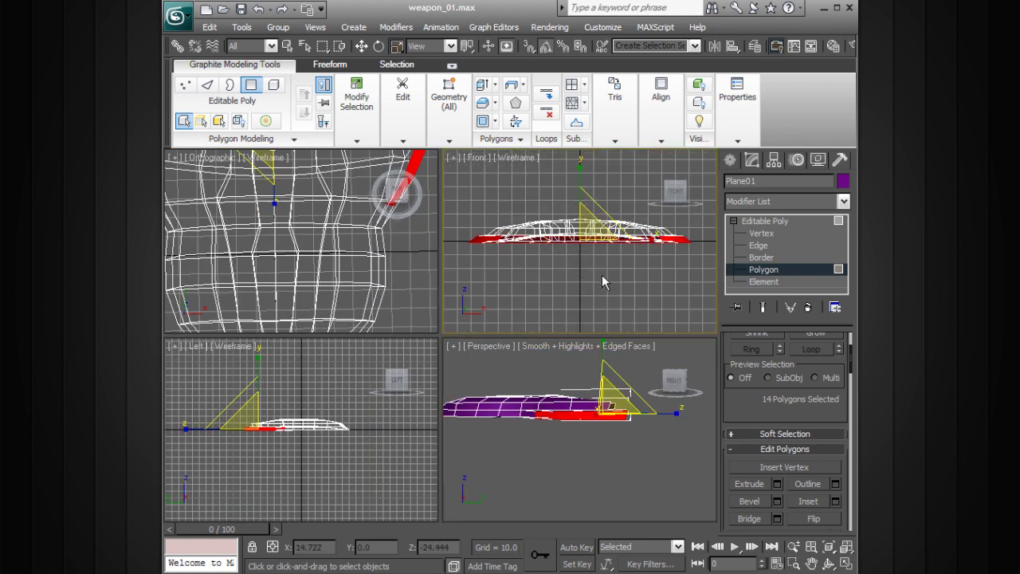
middle_click_drag(580, 270, 542, 272)
scroll(594, 268, "up", 3)
key("w")
middle_click_drag(637, 289, 638, 270, "alt")
left_click(685, 200)
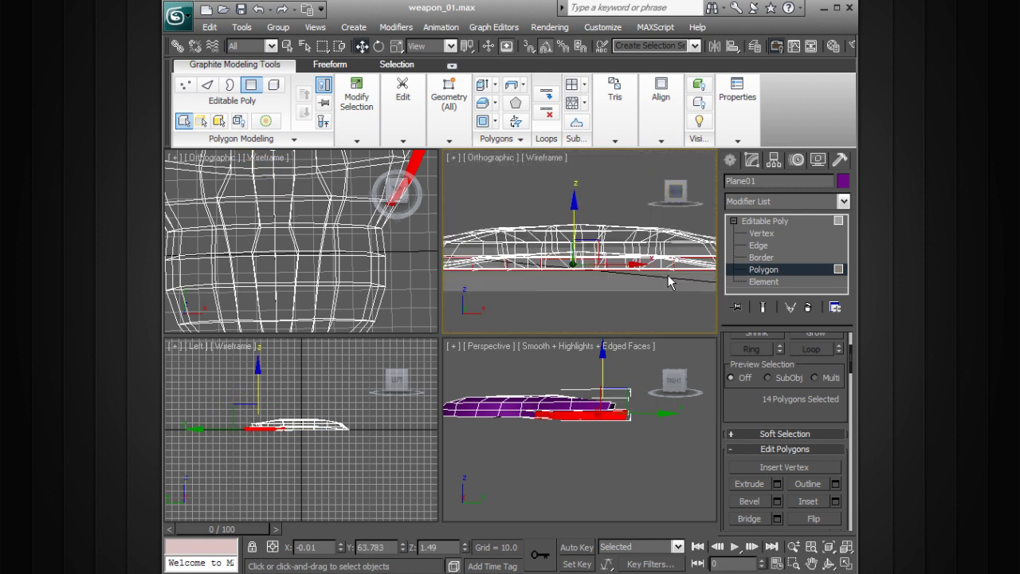
left_click(565, 360)
key("alt+w")
middle_click_drag(567, 360, 651, 444, "alt")
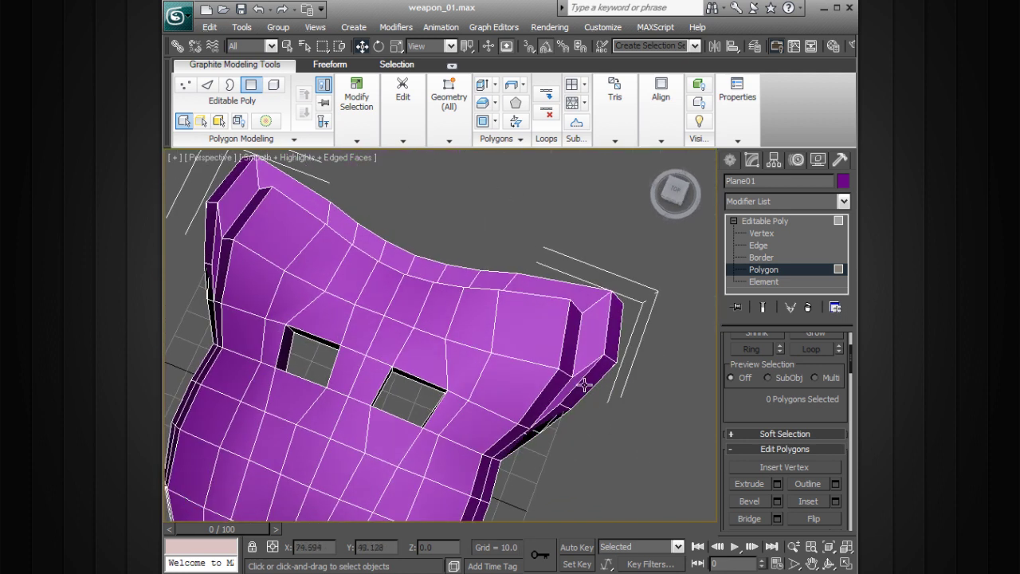
- Select the edge at each side end of the extruded rim, move both back along Y toward the body and scale them along X
key("alt+w")
left_click(406, 257)
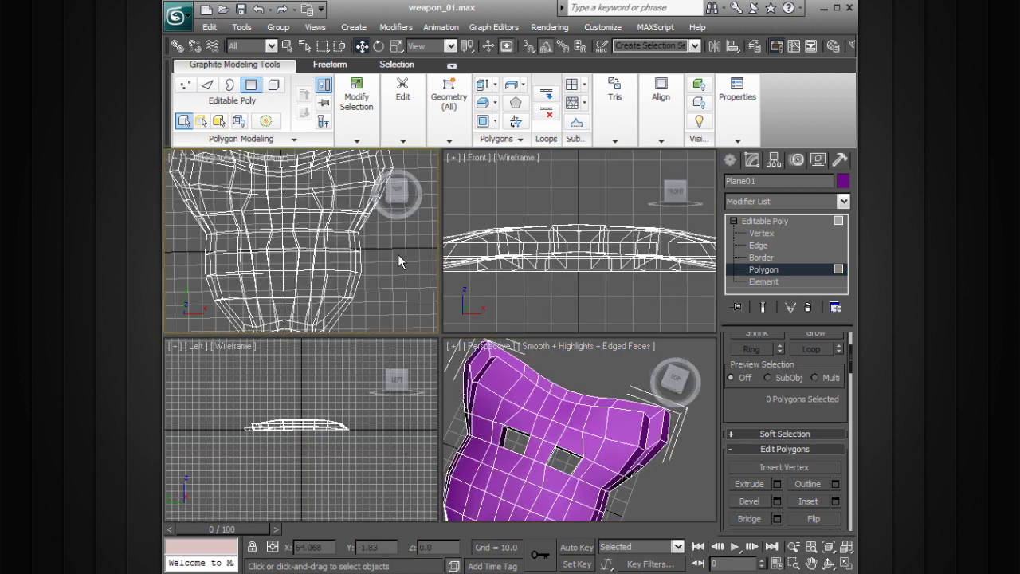
middle_click_drag(376, 245, 376, 294)
middle_click_drag(681, 458, 652, 347, "alt")
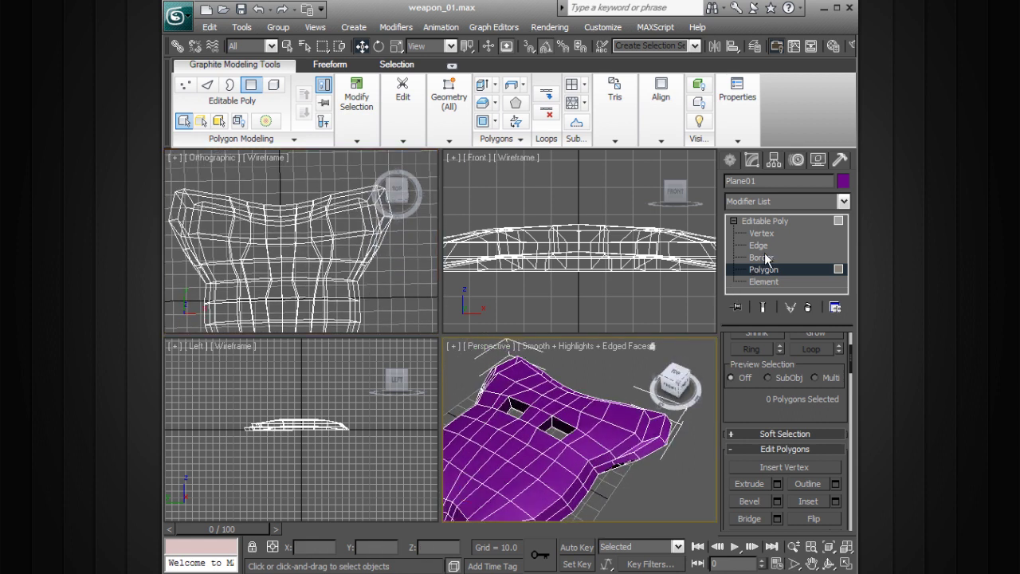
left_click(758, 245)
middle_click_drag(582, 423, 606, 402, "alt")
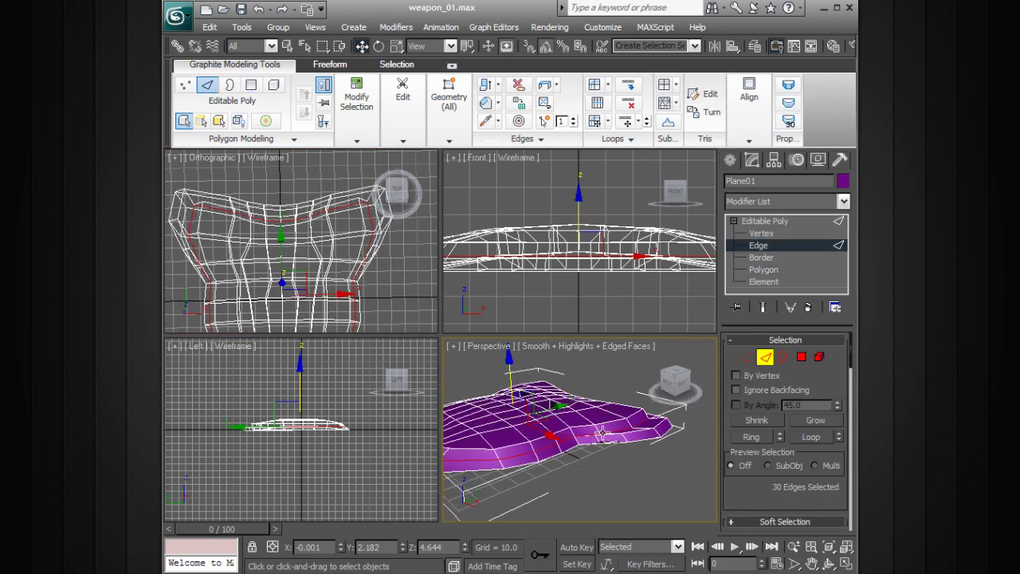
left_click(599, 437)
middle_click_drag(563, 431, 526, 467, "alt")
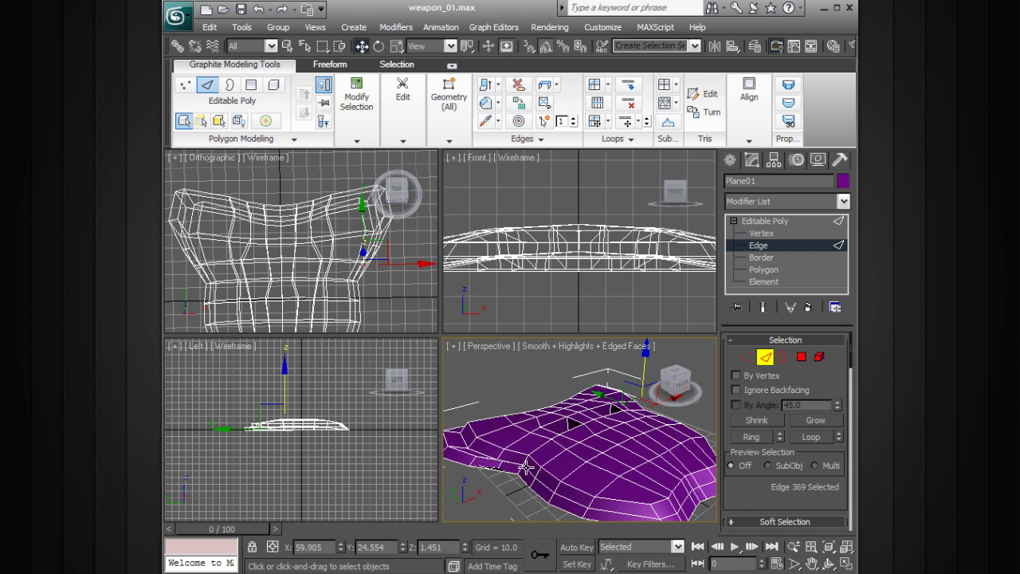
left_click(503, 467, "ctrl")
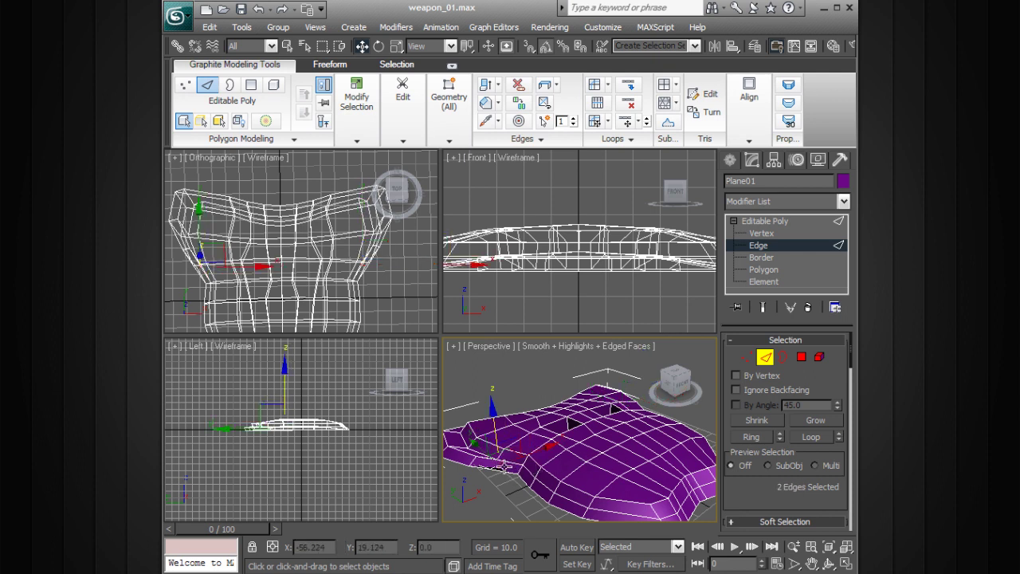
right_click(331, 294)
key("t")
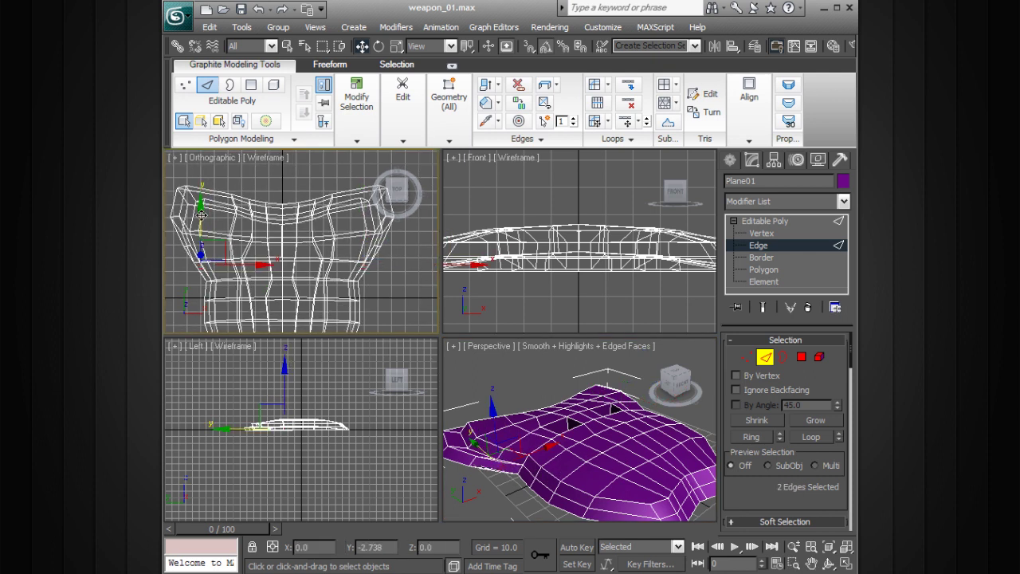
left_click_drag(202, 227, 260, 282)
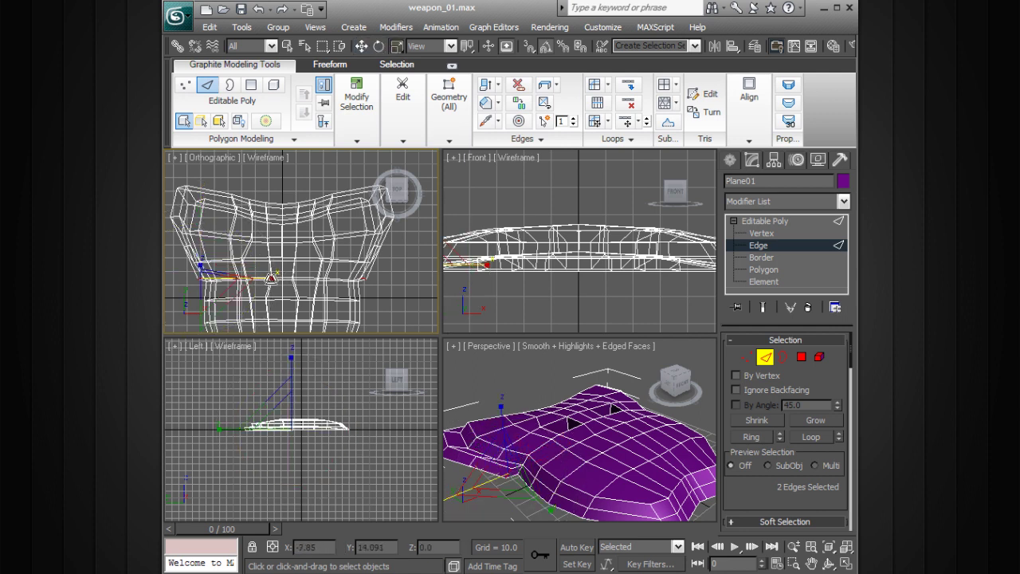
- Select the four vertices at the rim's lower outer side corners, two per side, and scale them outward along X
left_click(522, 364)
key("alt+w")
middle_click_drag(491, 299, 525, 348, "alt")
left_click(764, 234)
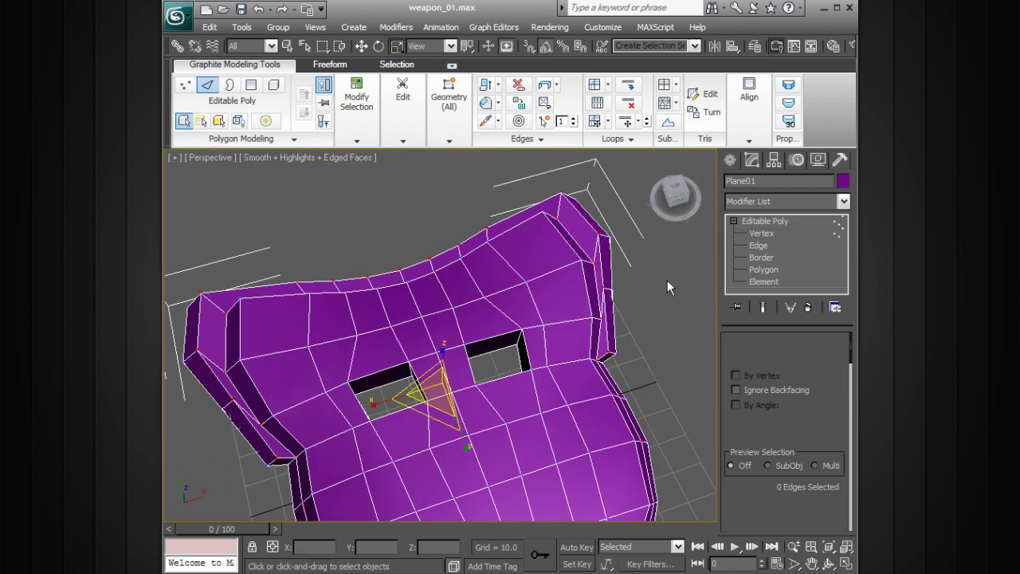
left_click_drag(200, 389, 234, 417)
middle_click_drag(319, 421, 452, 407, "alt")
left_click_drag(516, 331, 488, 353, "ctrl")
middle_click_drag(494, 357, 514, 371, "alt")
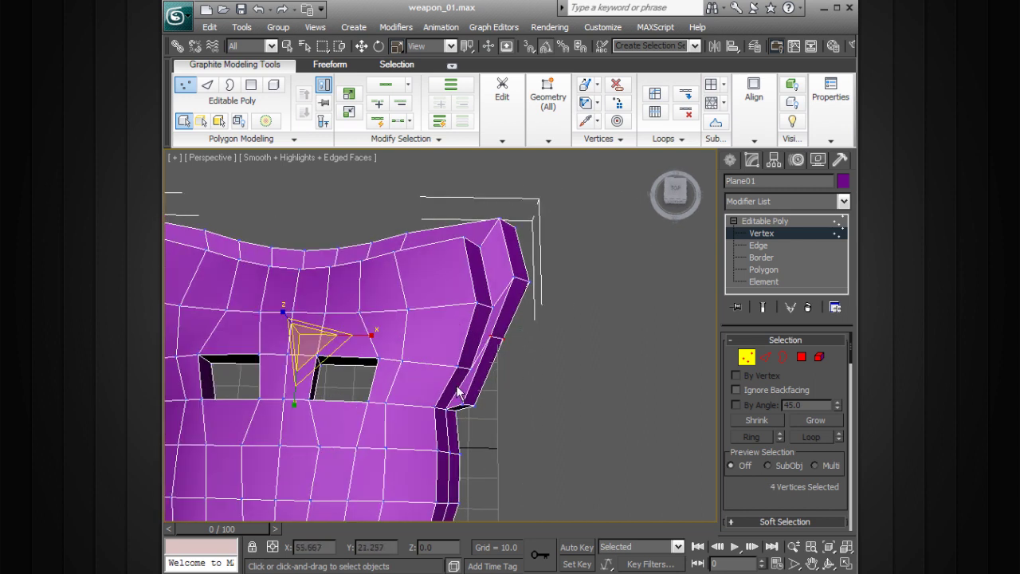
left_click_drag(368, 335, 405, 349)
- Move the four lower side-corner vertices back along Y and scale them slightly inward along X
middle_click_drag(405, 348, 496, 349, "alt")
key("w")
left_click_drag(451, 295, 452, 317)
key("r")
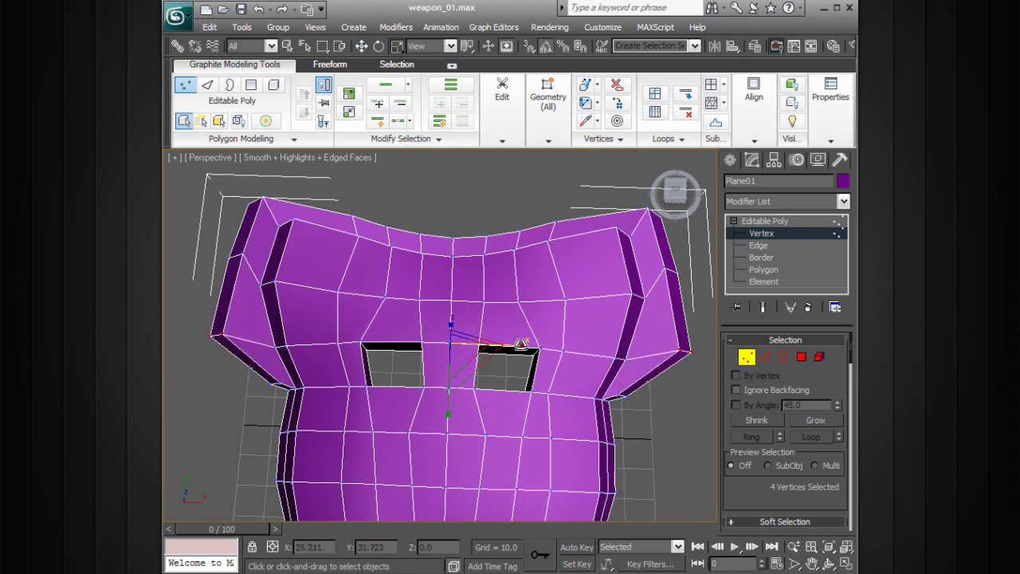
left_click_drag(523, 345, 517, 348)
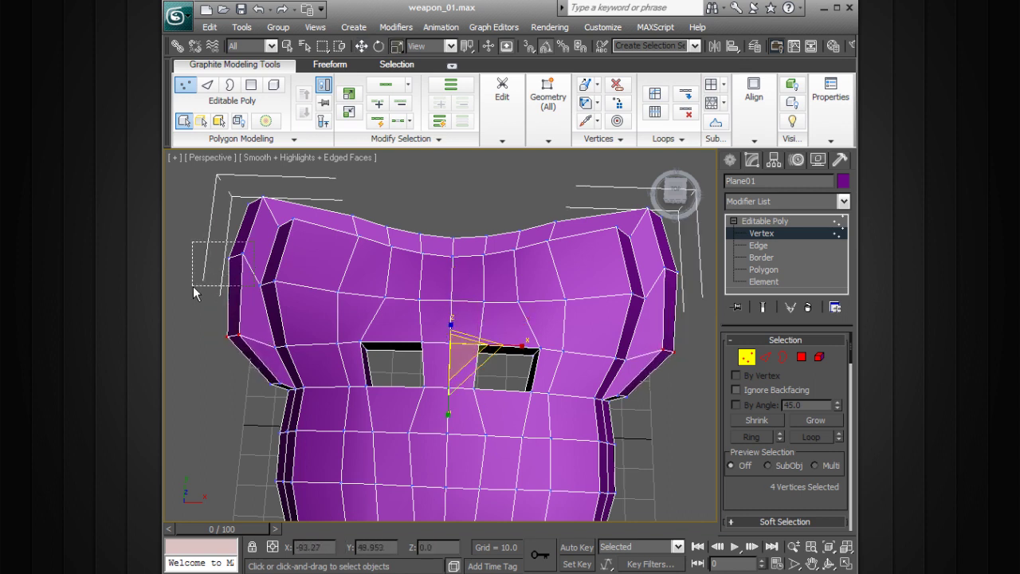
- Select the four rim vertices midway up both flared sides, move them back along Y and scale them slightly along X
left_click_drag(193, 286, 194, 288)
left_click_drag(697, 268, 666, 299, "ctrl")
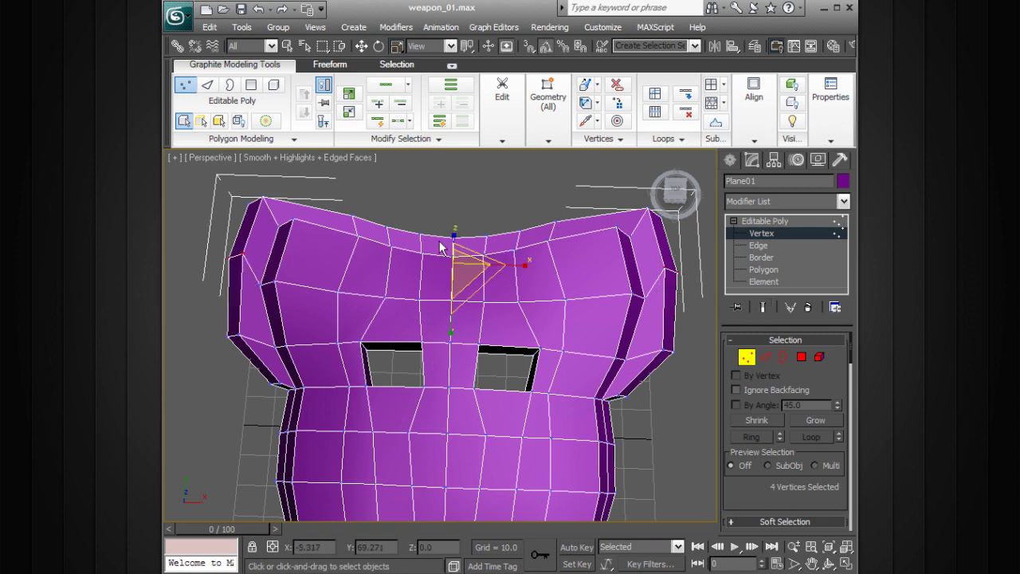
key("w")
left_click_drag(457, 213, 475, 242)
key("r")
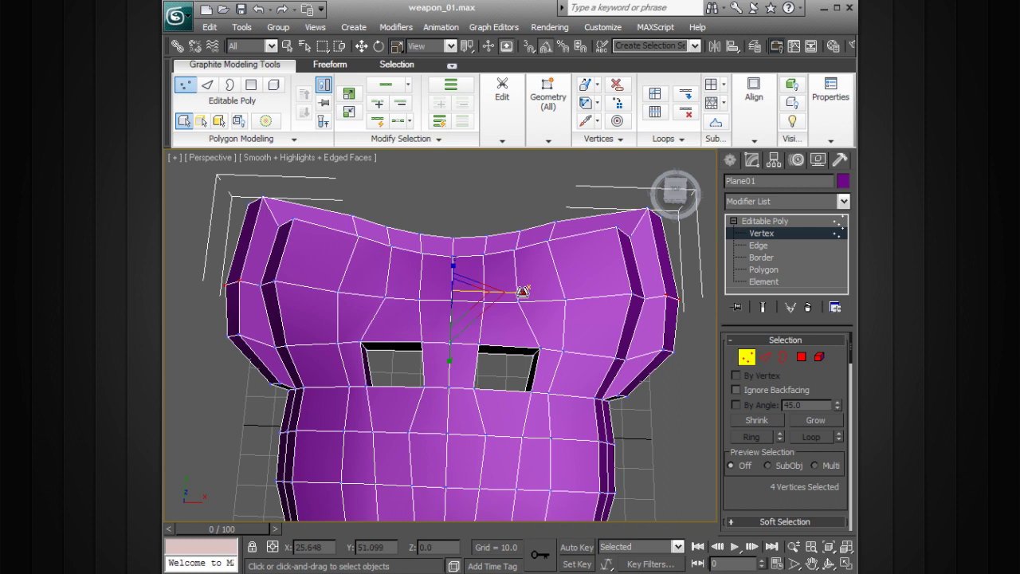
left_click_drag(523, 289, 525, 291)
- Select the 12 vertices along the rim's outer front edge between the two corners and move them forward along Y
middle_click_drag(525, 291, 460, 318)
left_click_drag(332, 267, 562, 321)
middle_click_drag(561, 321, 539, 326, "alt")
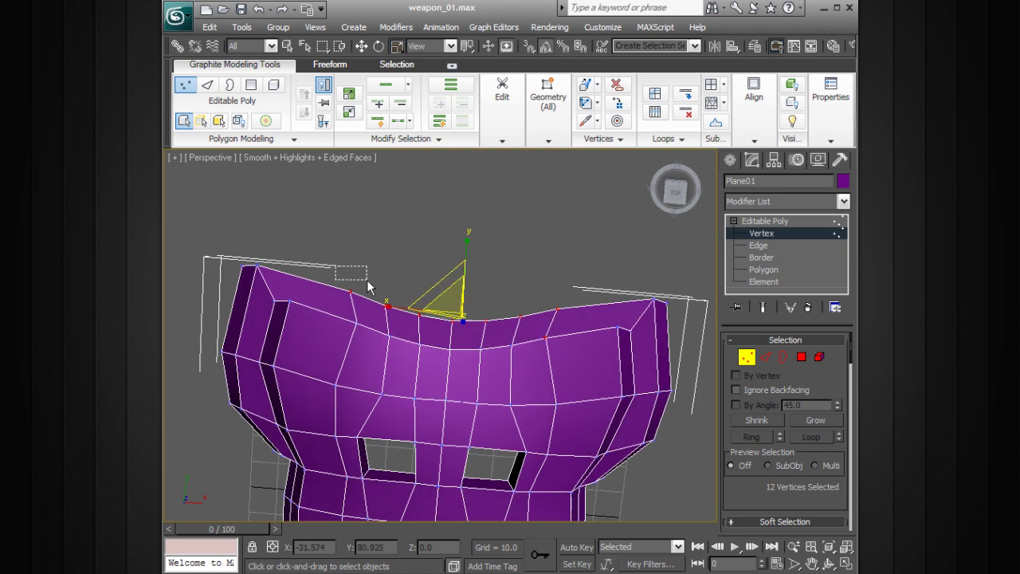
left_click_drag(368, 281, 576, 317)
middle_click_drag(576, 317, 545, 284, "alt")
key("w")
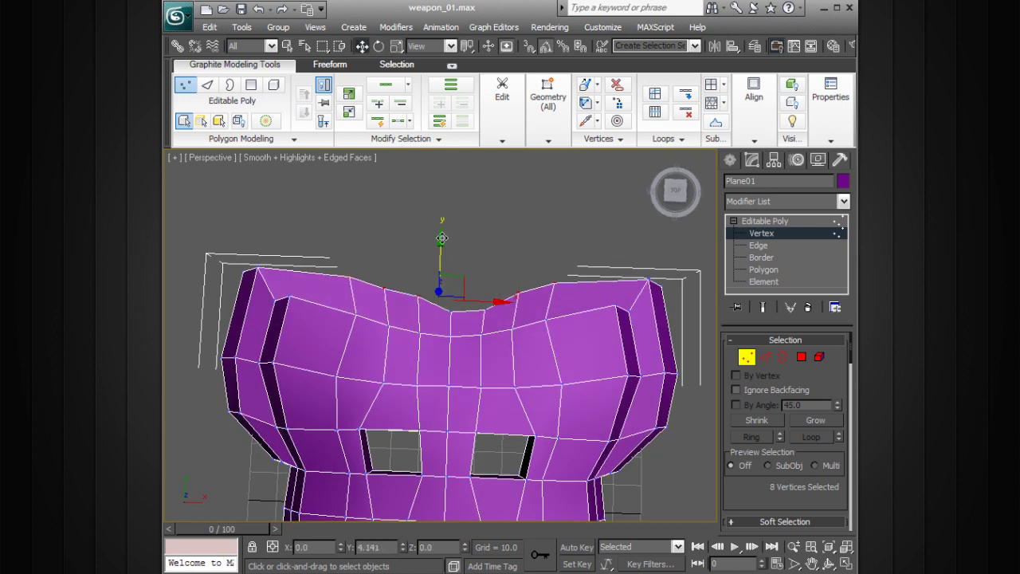
left_click_drag(443, 238, 444, 214)
key("ctrl+z")
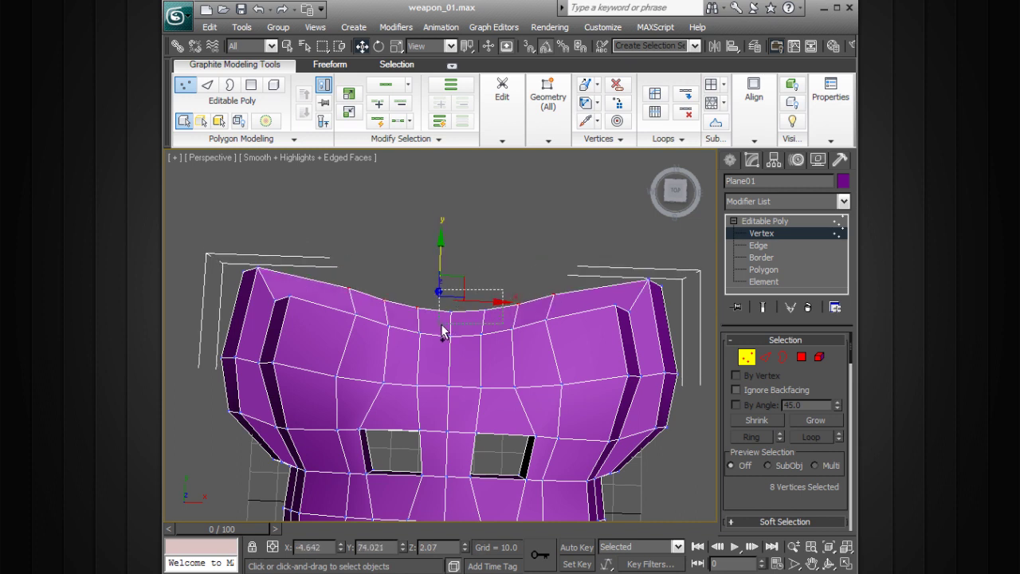
left_click_drag(440, 324, 440, 325, "ctrl")
left_click_drag(449, 242, 449, 203)
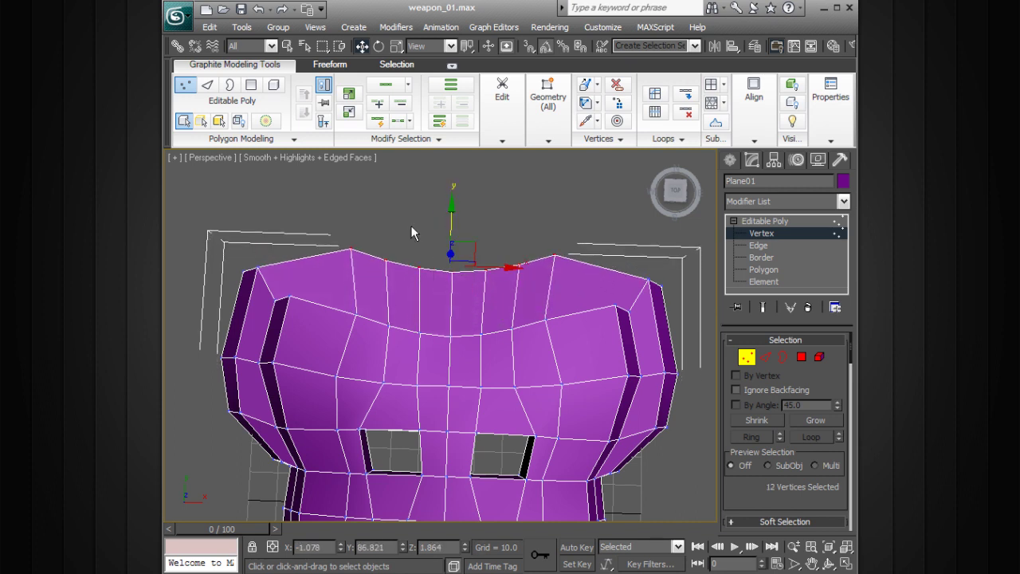
- Select the four vertices at the rim's two front corner tips and move them forward along Y by about 21.6
left_click_drag(269, 259, 272, 263)
left_click_drag(631, 309, 631, 309, "ctrl")
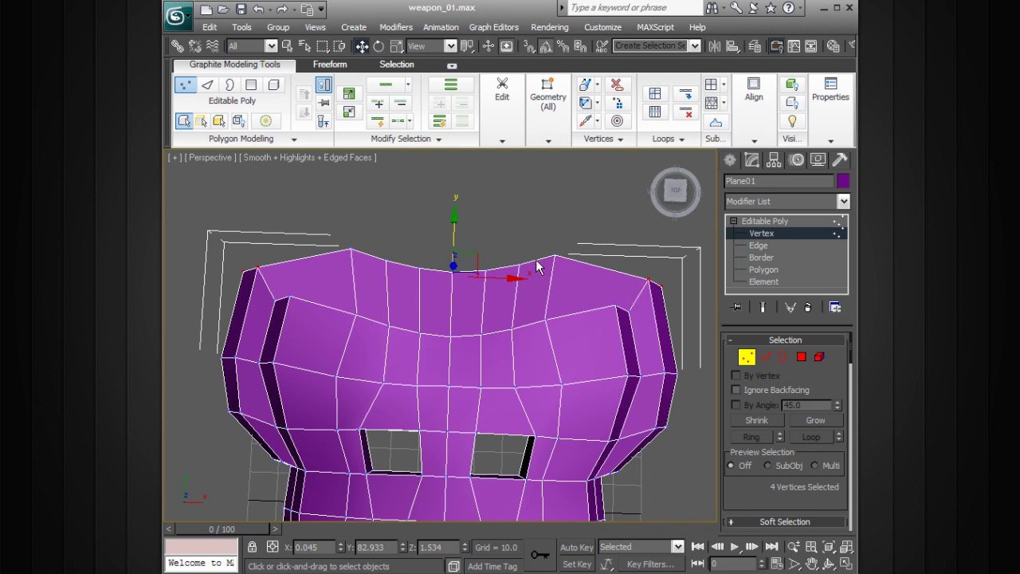
left_click_drag(463, 227, 462, 172)
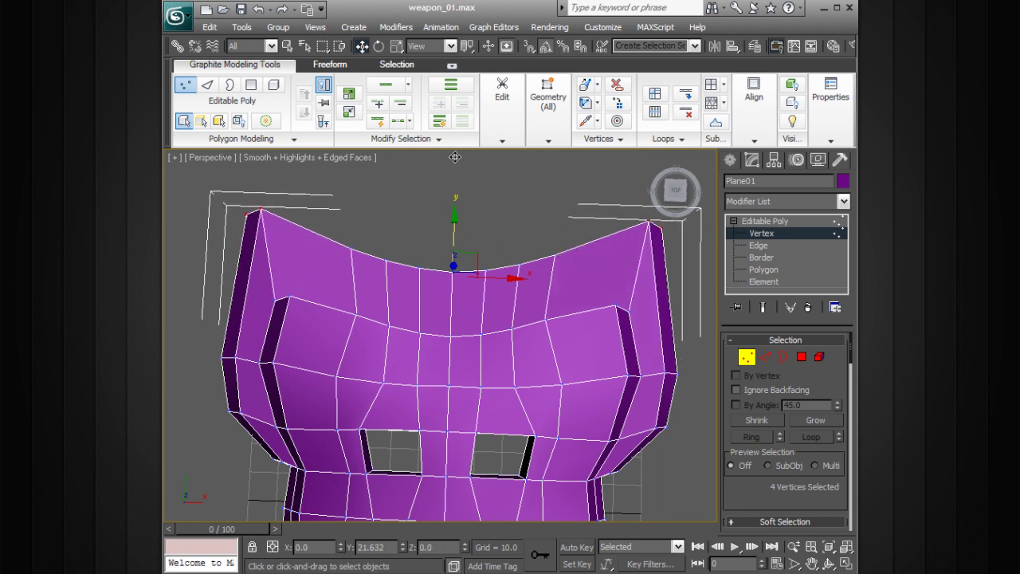
- Select the two indented vertices on the underside of the front edge and move them forward along Y by about 14.7
middle_click_drag(463, 172, 489, 353, "alt")
left_click(368, 294)
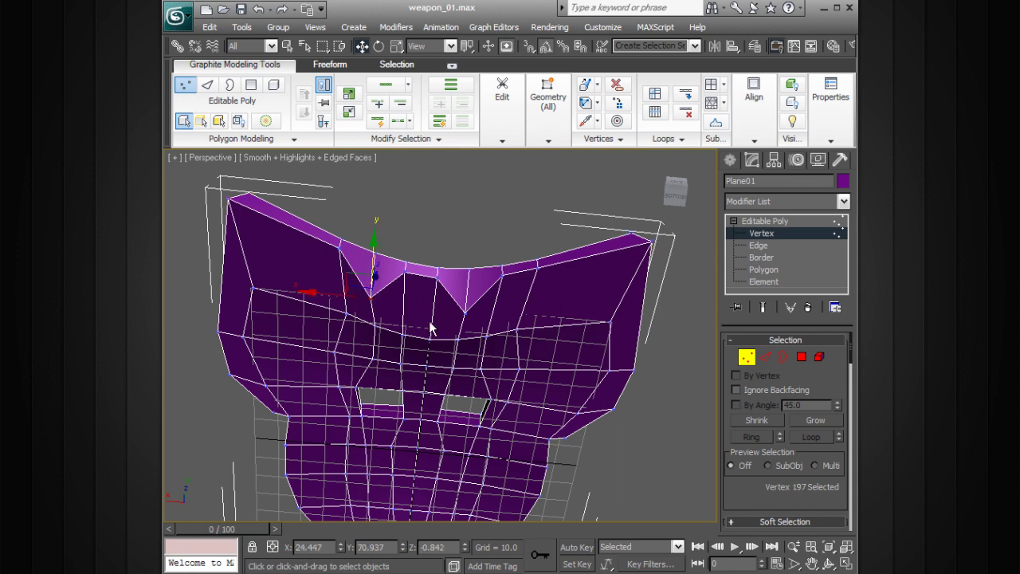
left_click(466, 311, "ctrl")
left_click_drag(423, 263, 426, 217)
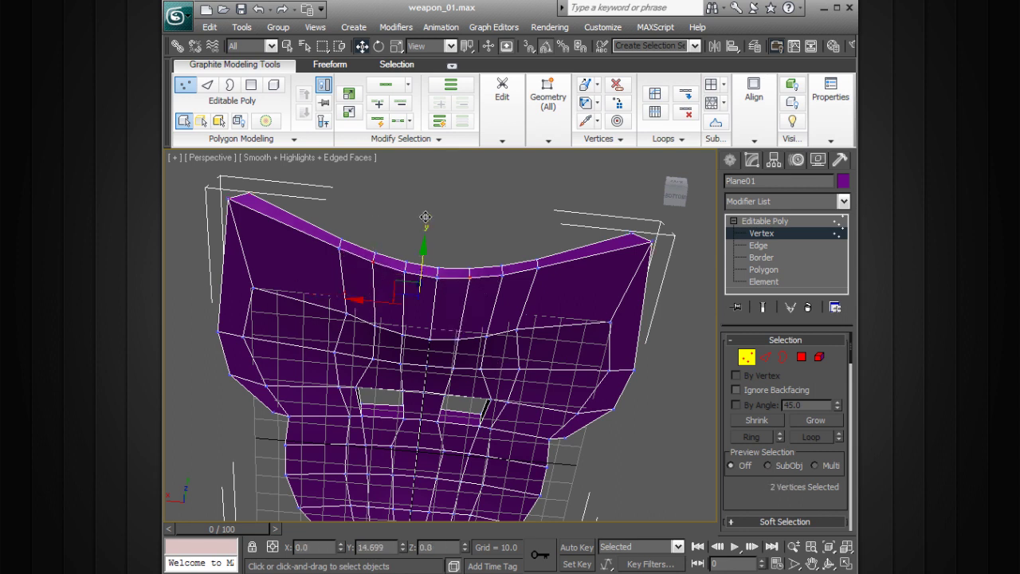
middle_click_drag(446, 239, 600, 418, "alt")
- Leave vertex editing and scale the whole mask along Z to about 126.6 percent
left_click(775, 222)
middle_click_drag(532, 401, 559, 379, "alt")
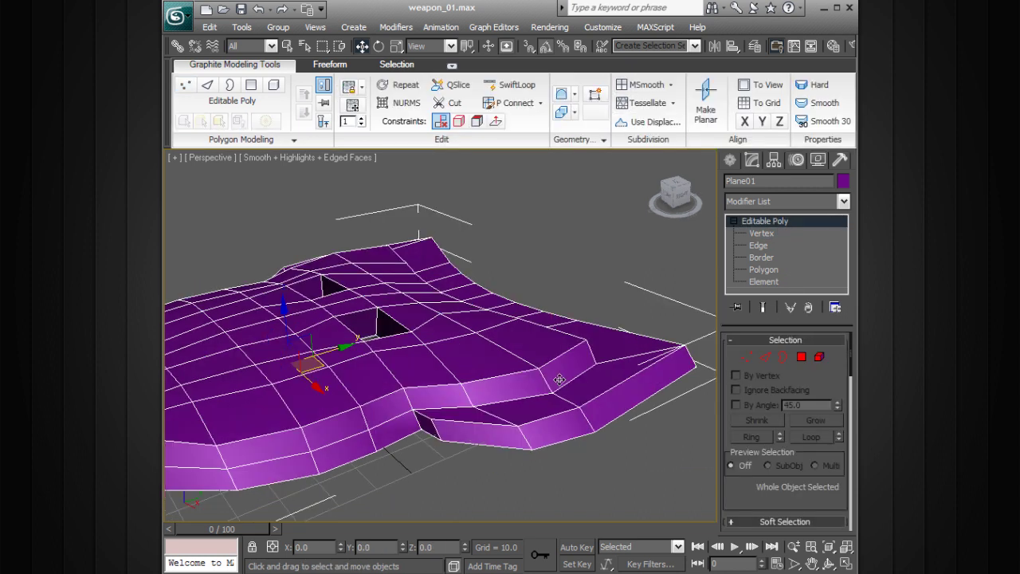
key("r")
left_click_drag(285, 295, 283, 283)
middle_click_drag(283, 283, 507, 394, "alt")
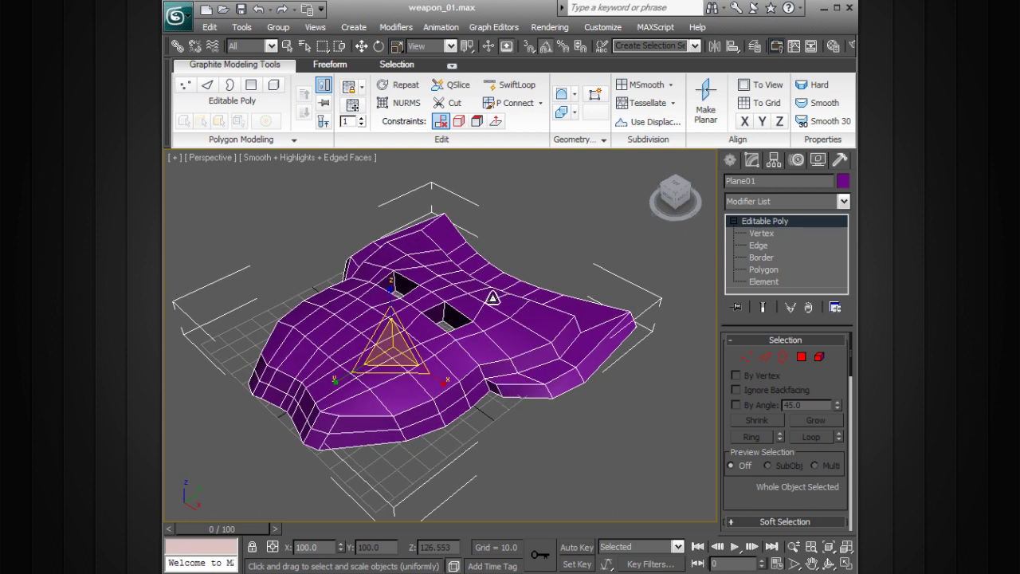
mouse_move(498, 367)
middle_mouse_down("alt")
mouse_move(521, 417)
mouse_move(486, 433)
mouse_move(509, 378)
middle_mouse_up("alt")
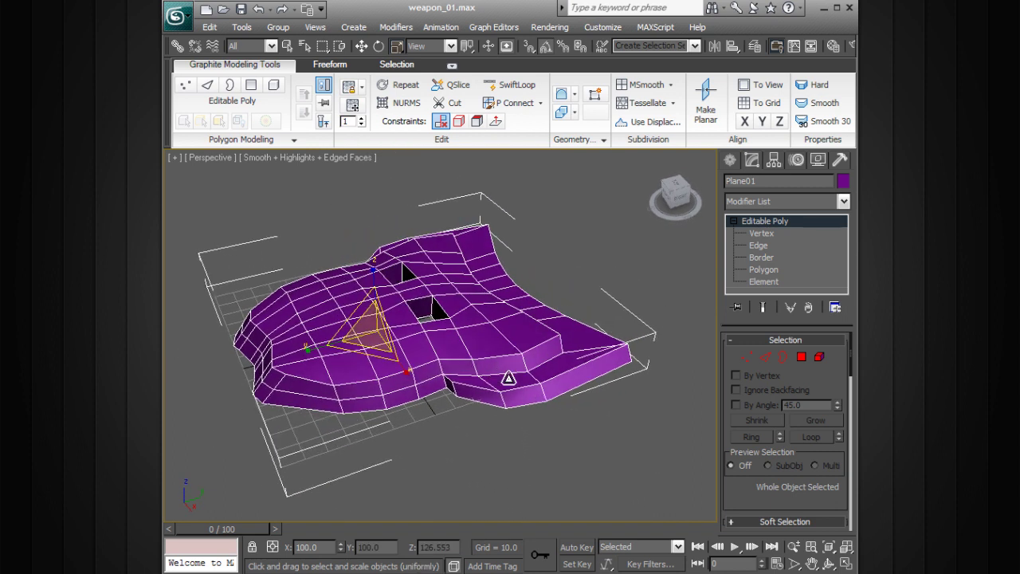